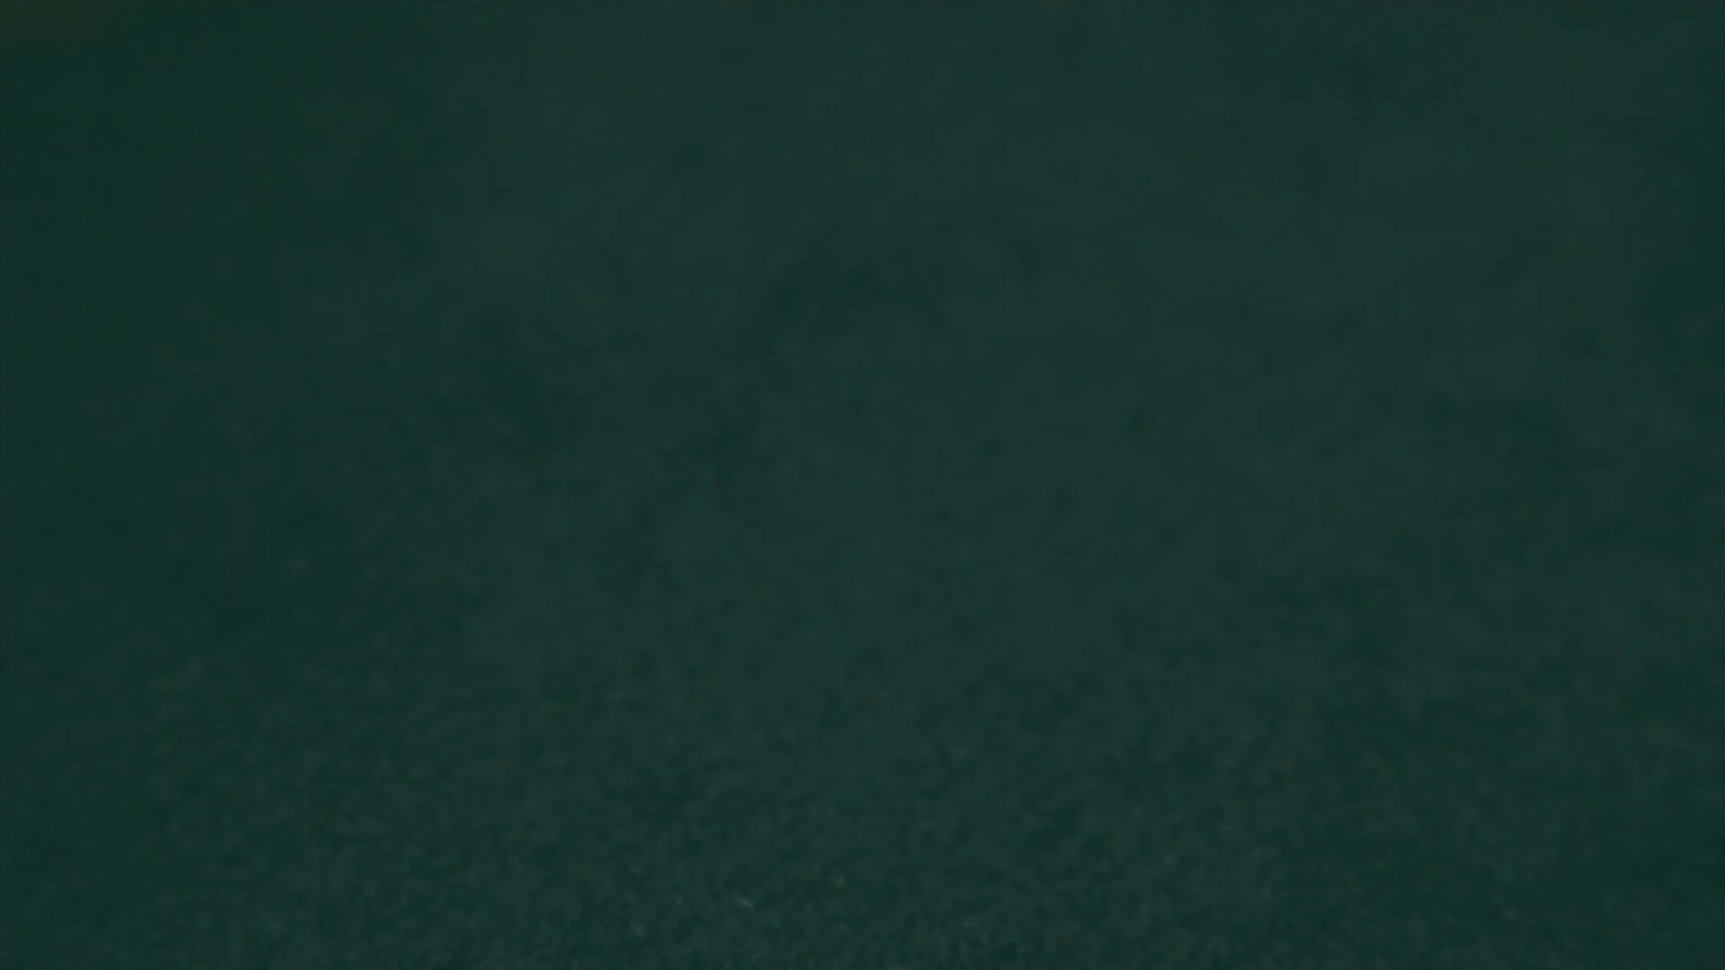
Exit full-screen playback back to the графити project timeline while it keeps playing
key("Escape")
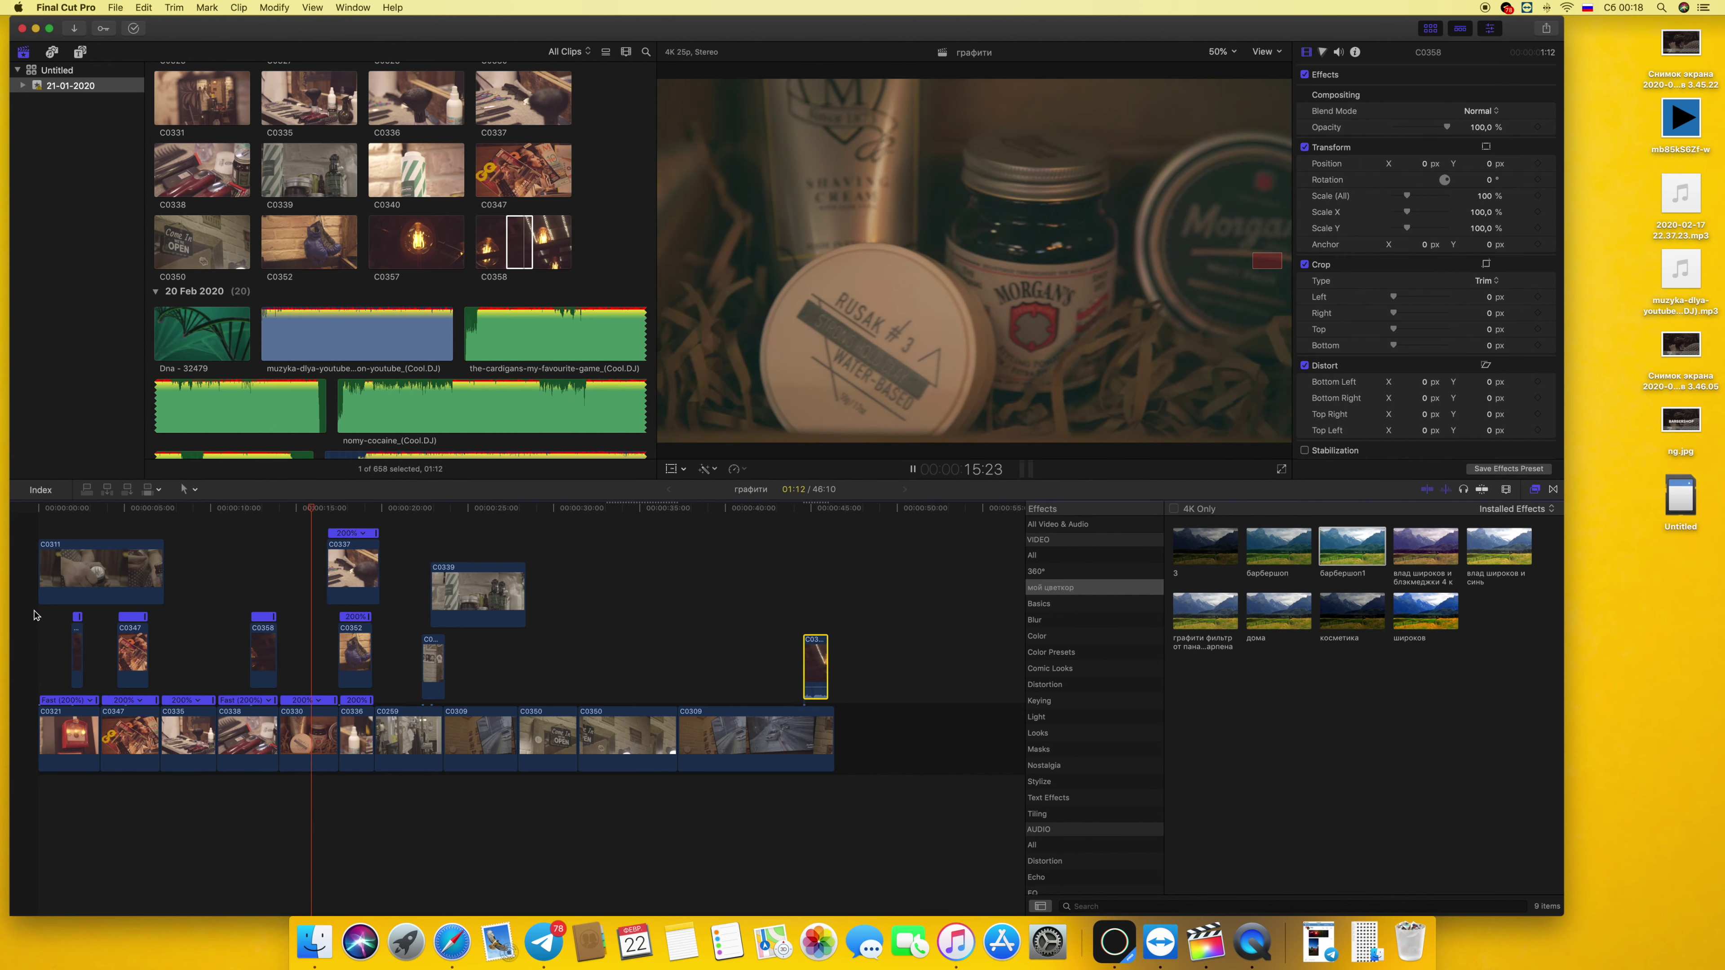
Trim the C0338–C0330 edit point 4 frames shorter, bringing the project to 46:06
left_click(275, 729)
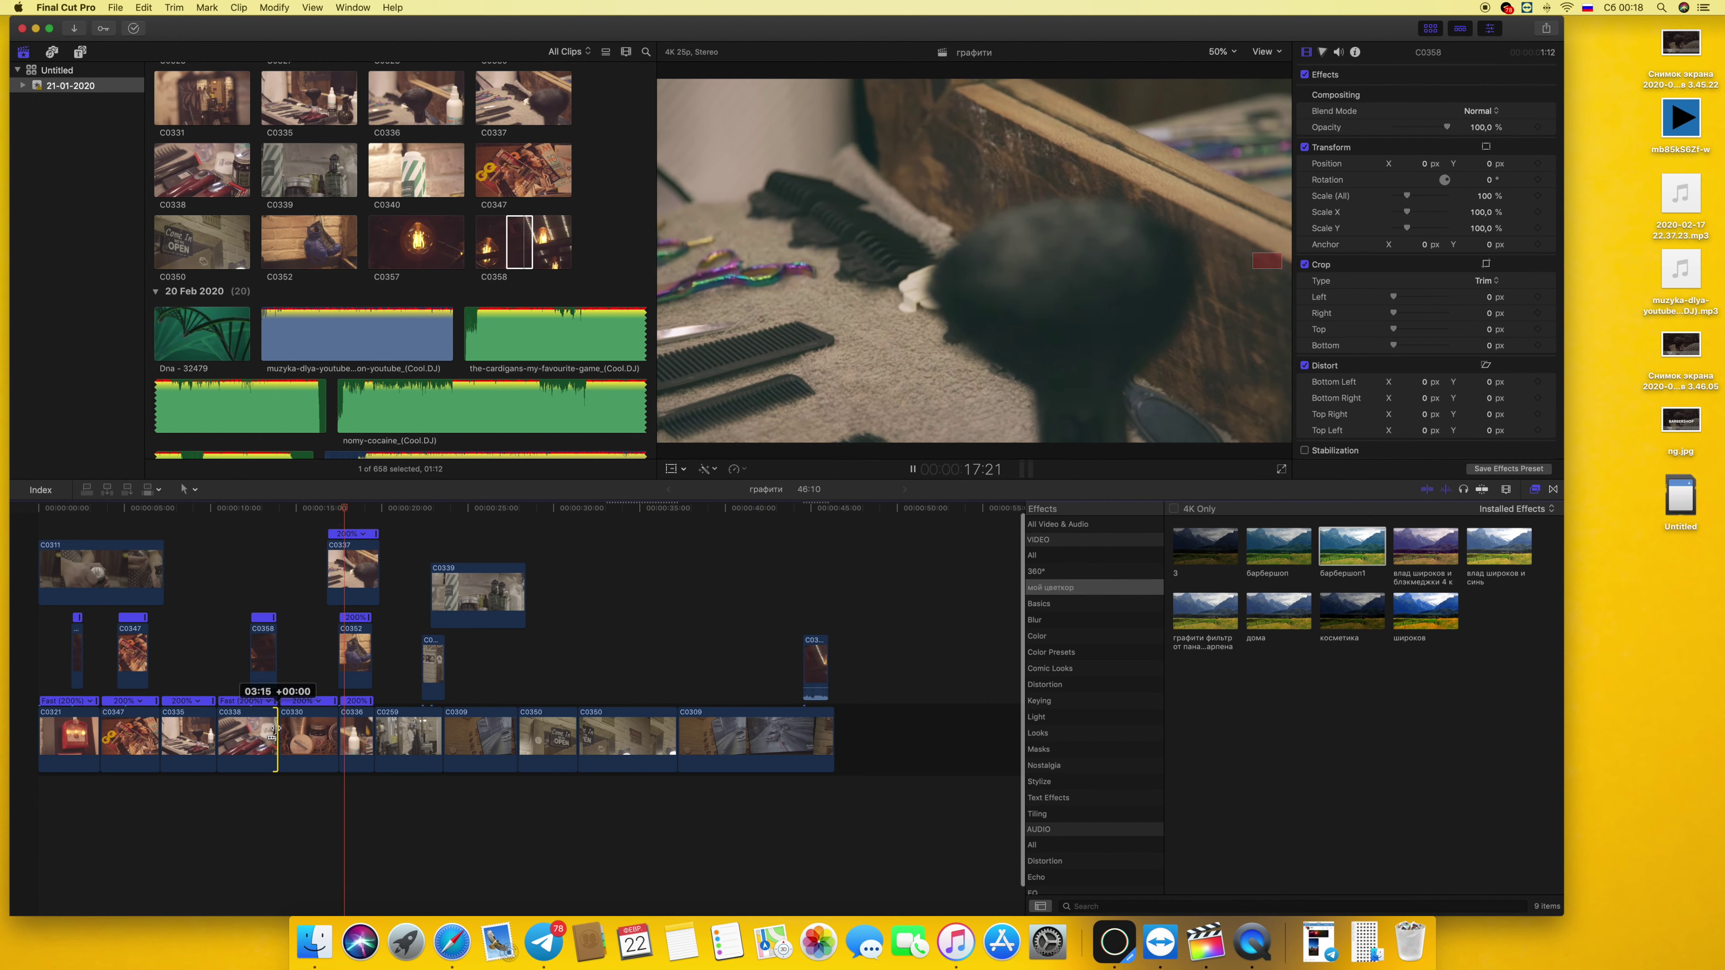
left_click_drag(272, 729, 270, 729)
left_click(266, 581)
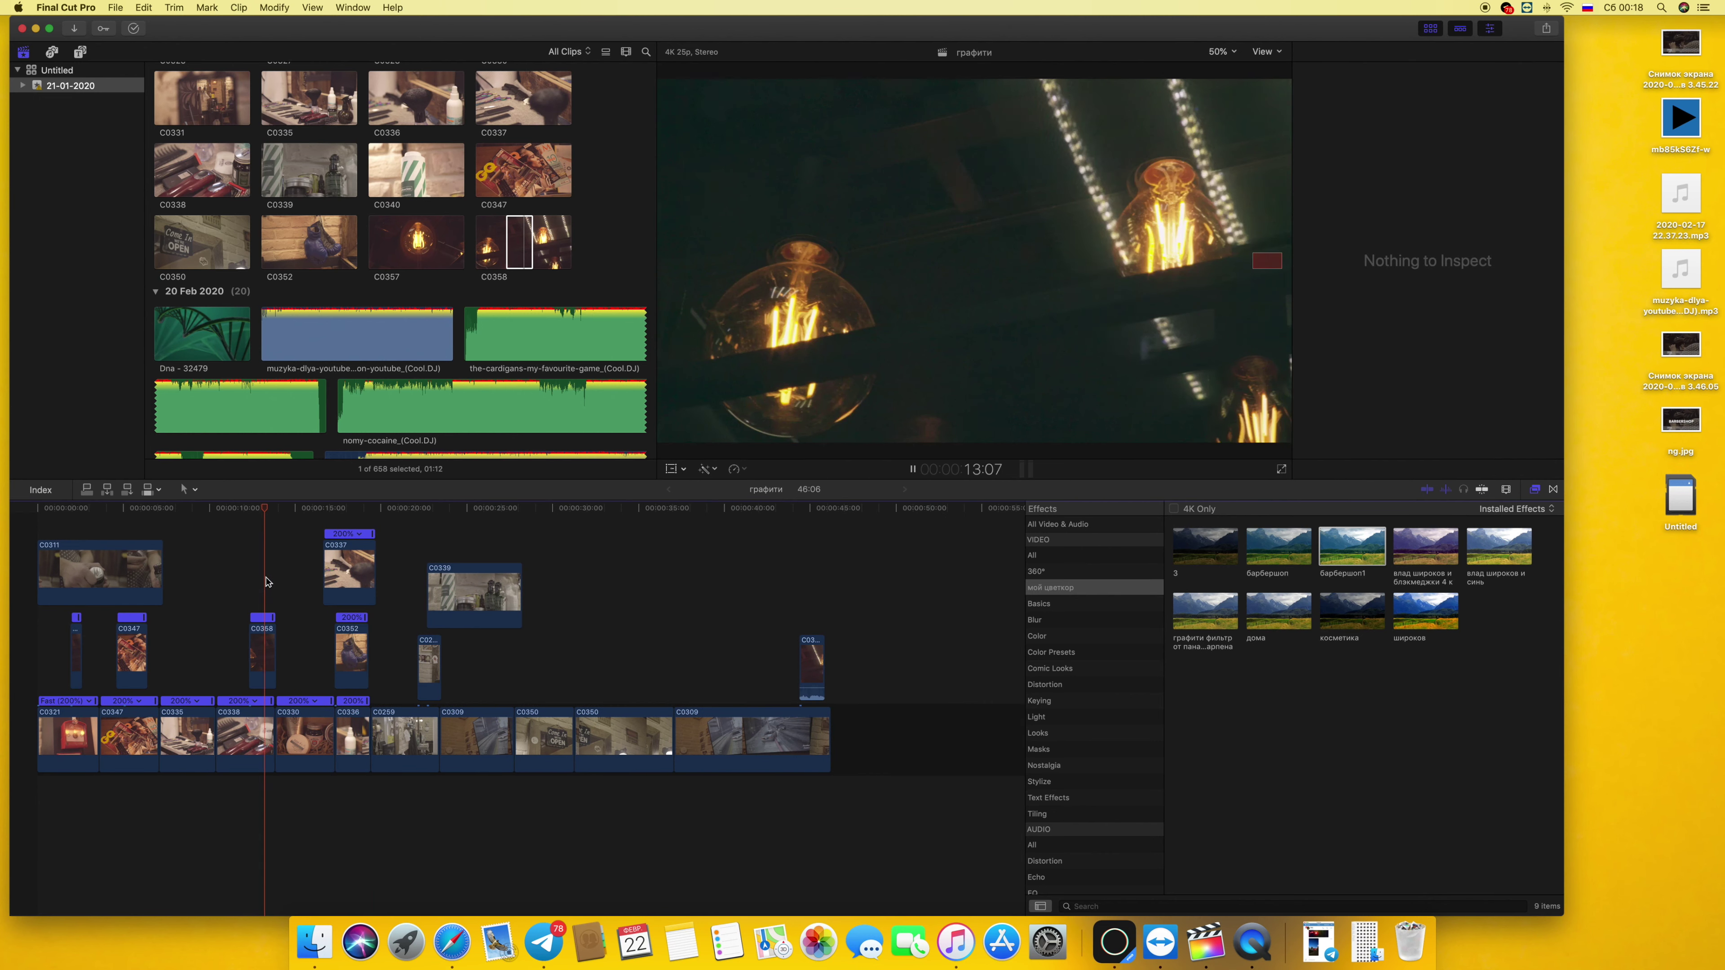
key("space")
key("space")
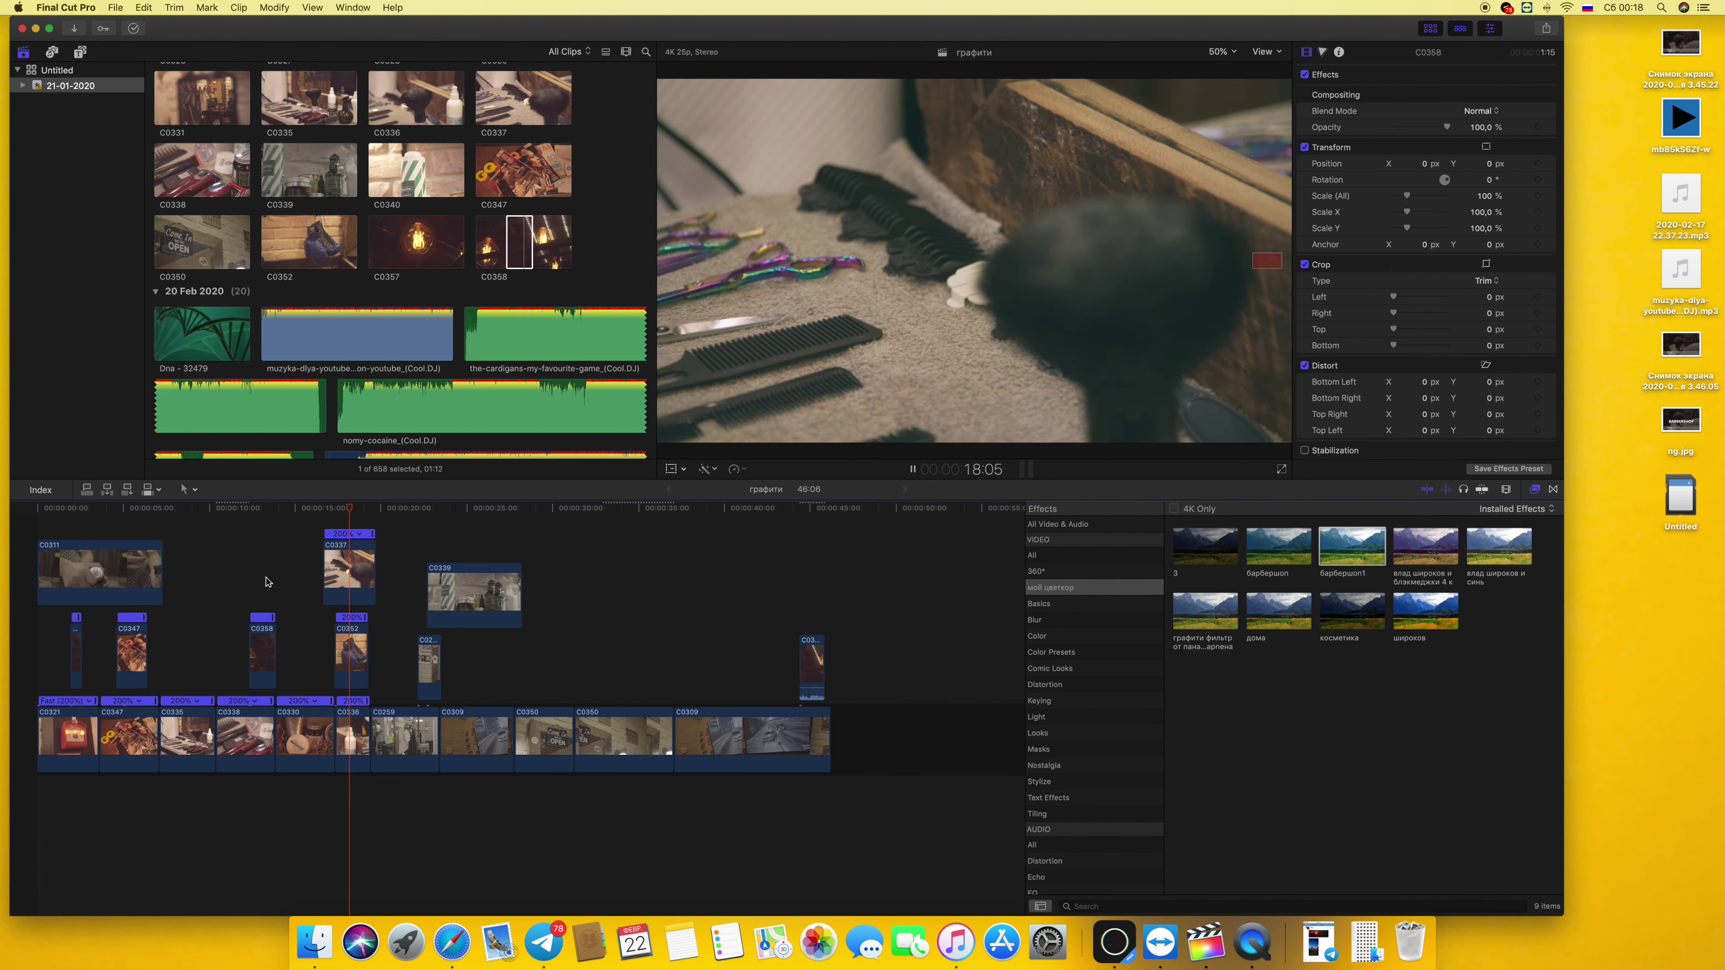
scroll(319, 625, "right", 3)
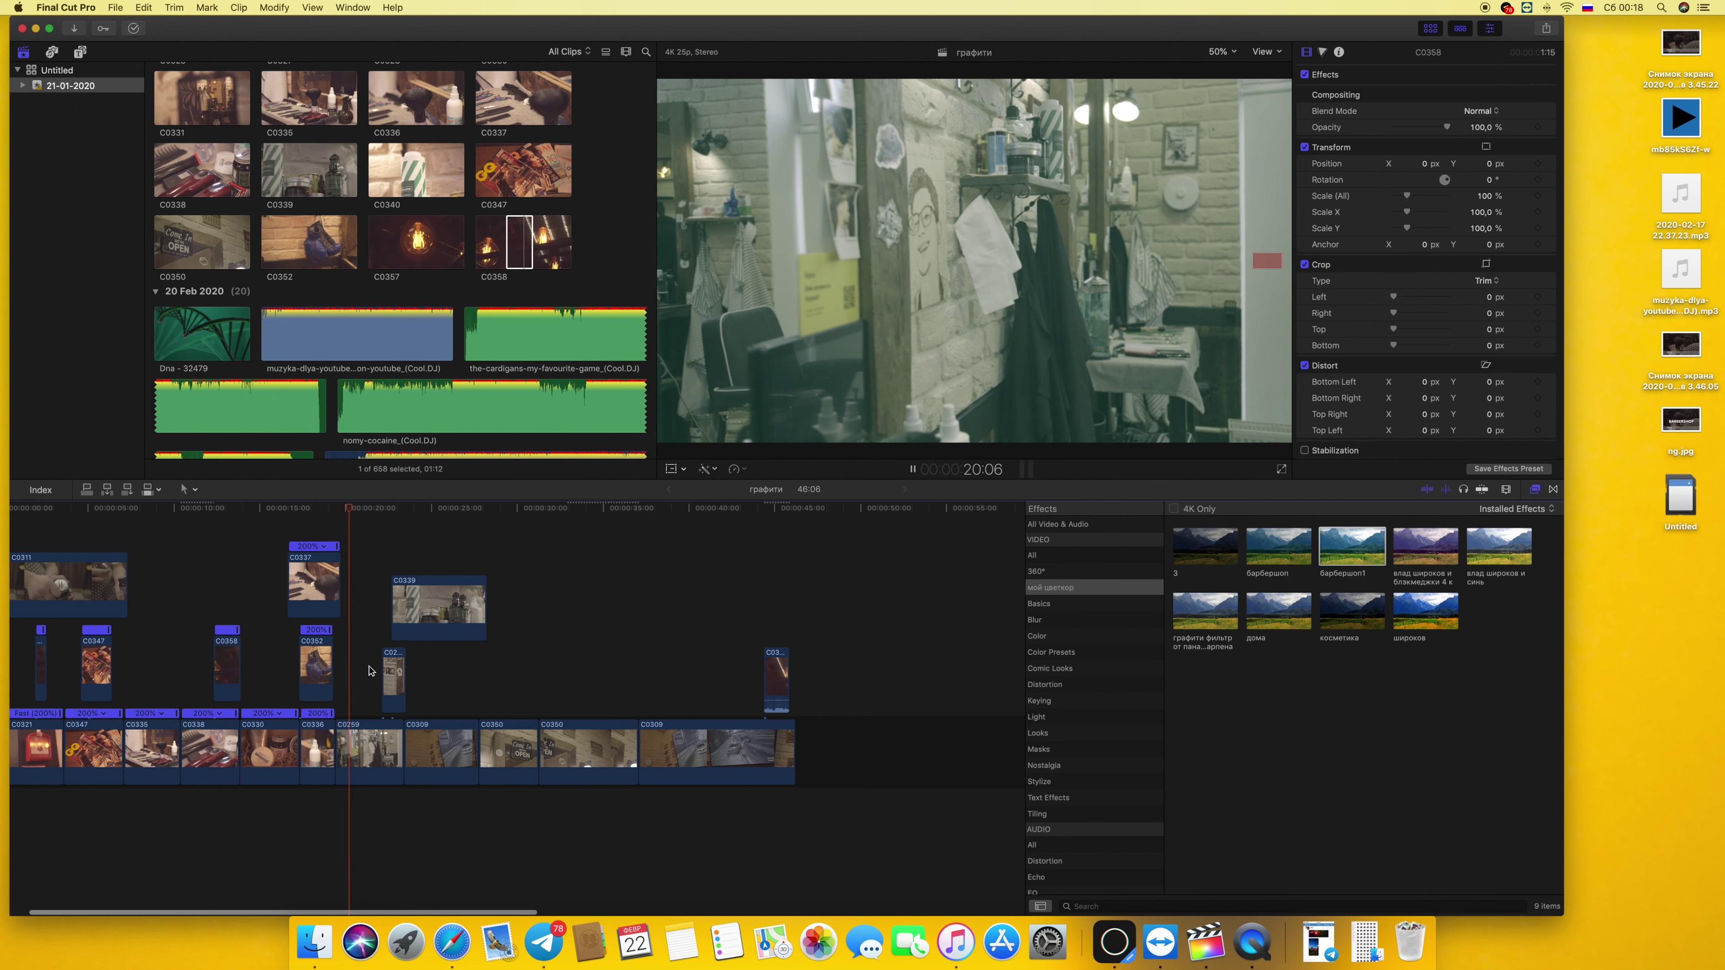
scroll(370, 672, "right", 1)
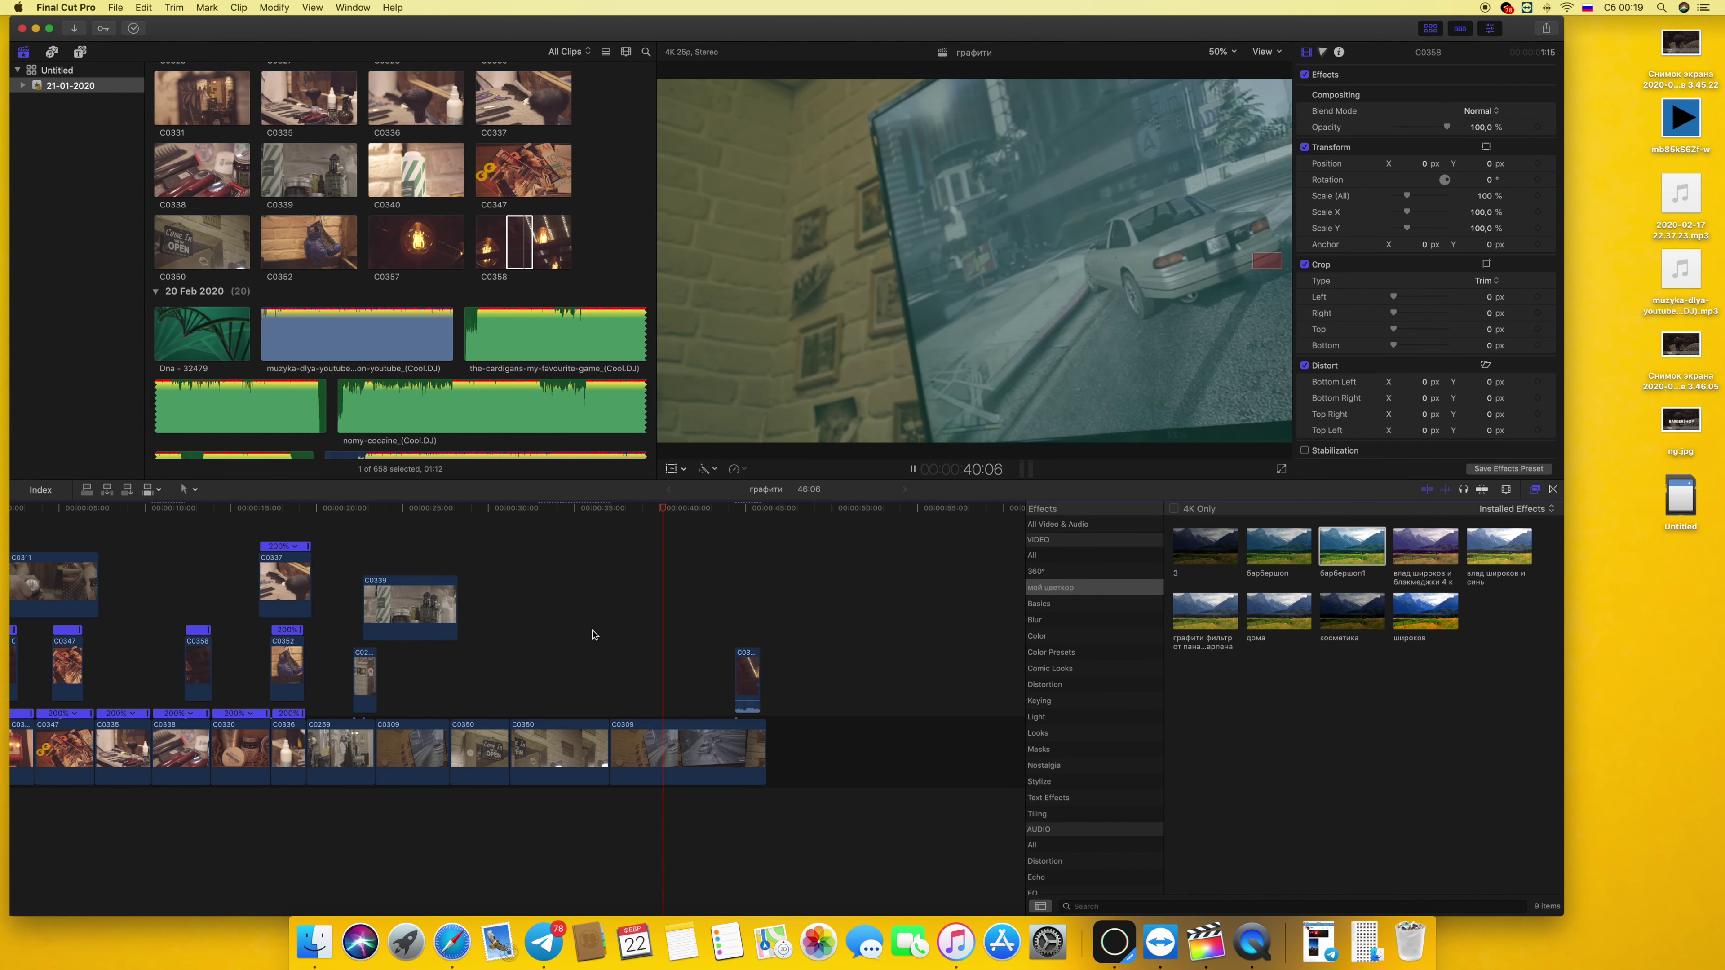
Detach and delete the audio of the last connected clip, then replay the ending
left_click(747, 679)
right_click(750, 660)
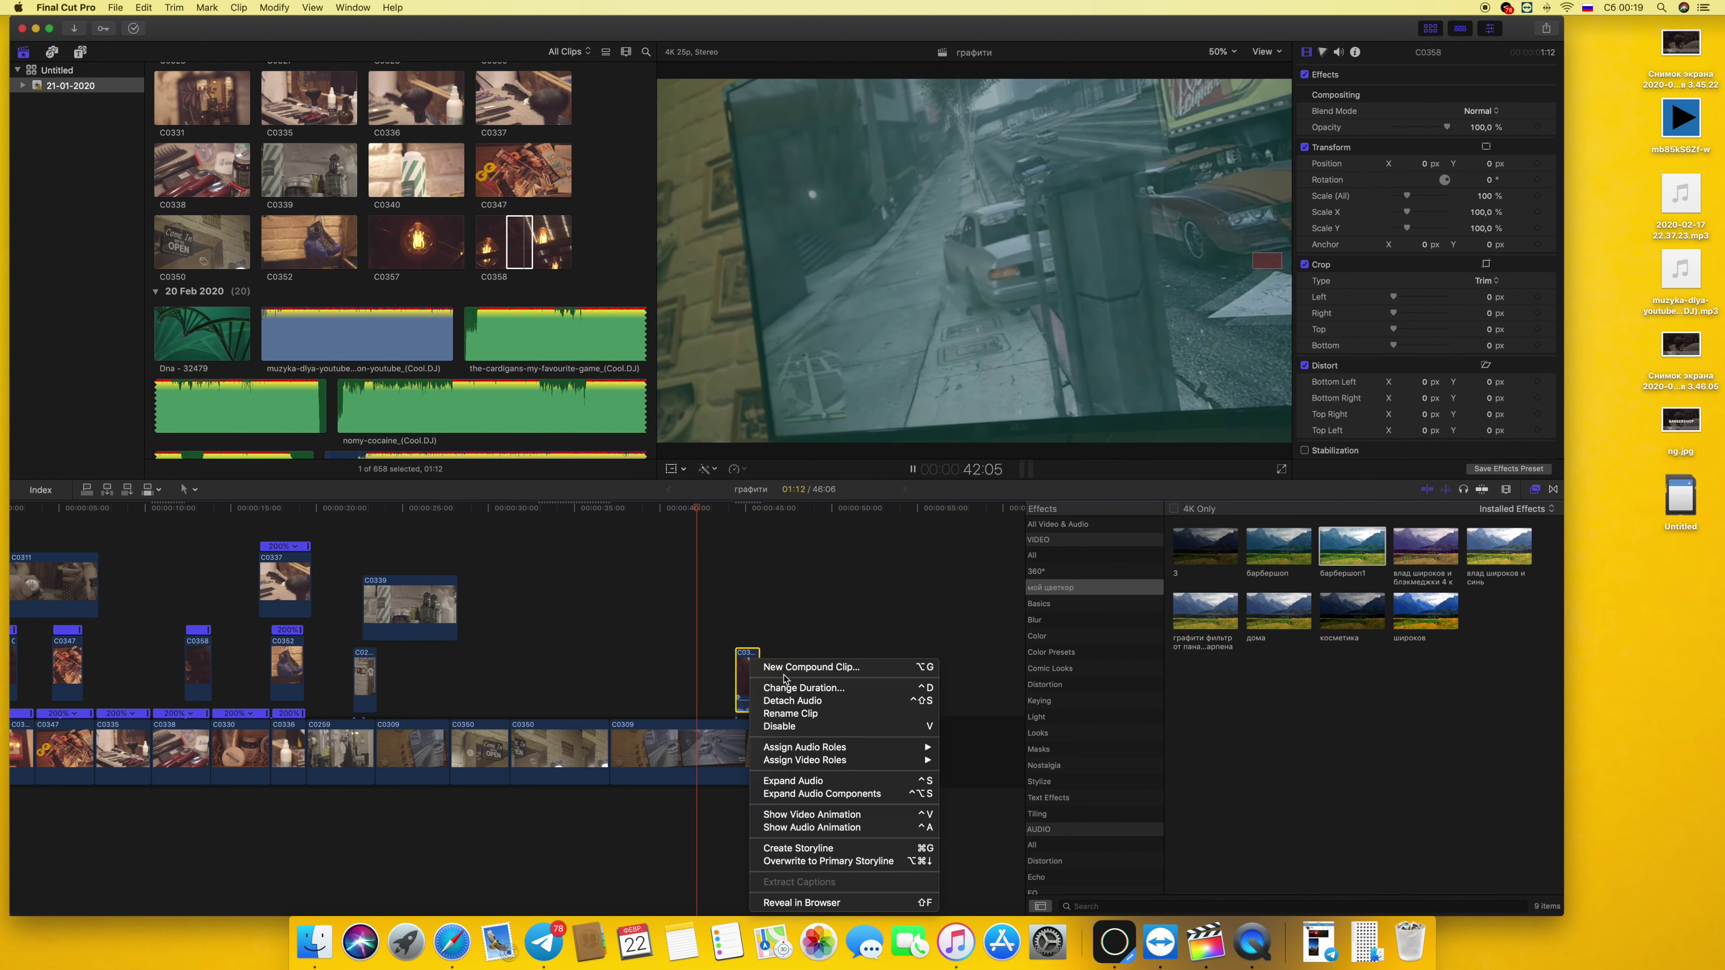
left_click(810, 702)
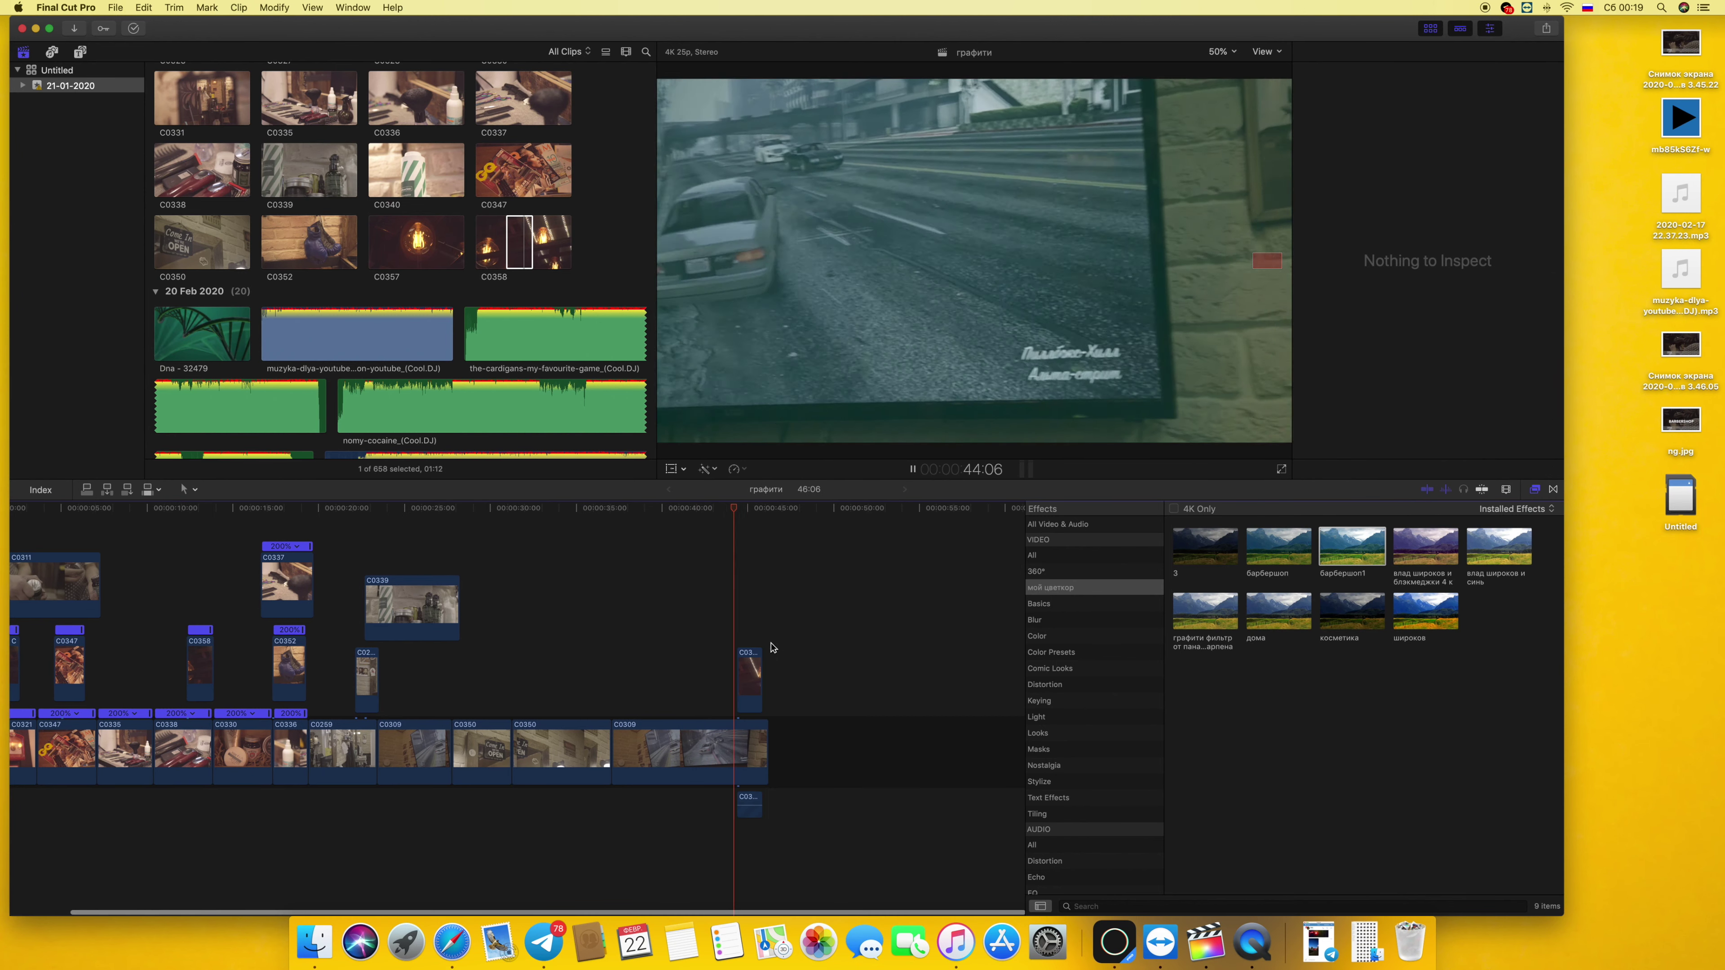
key("Delete")
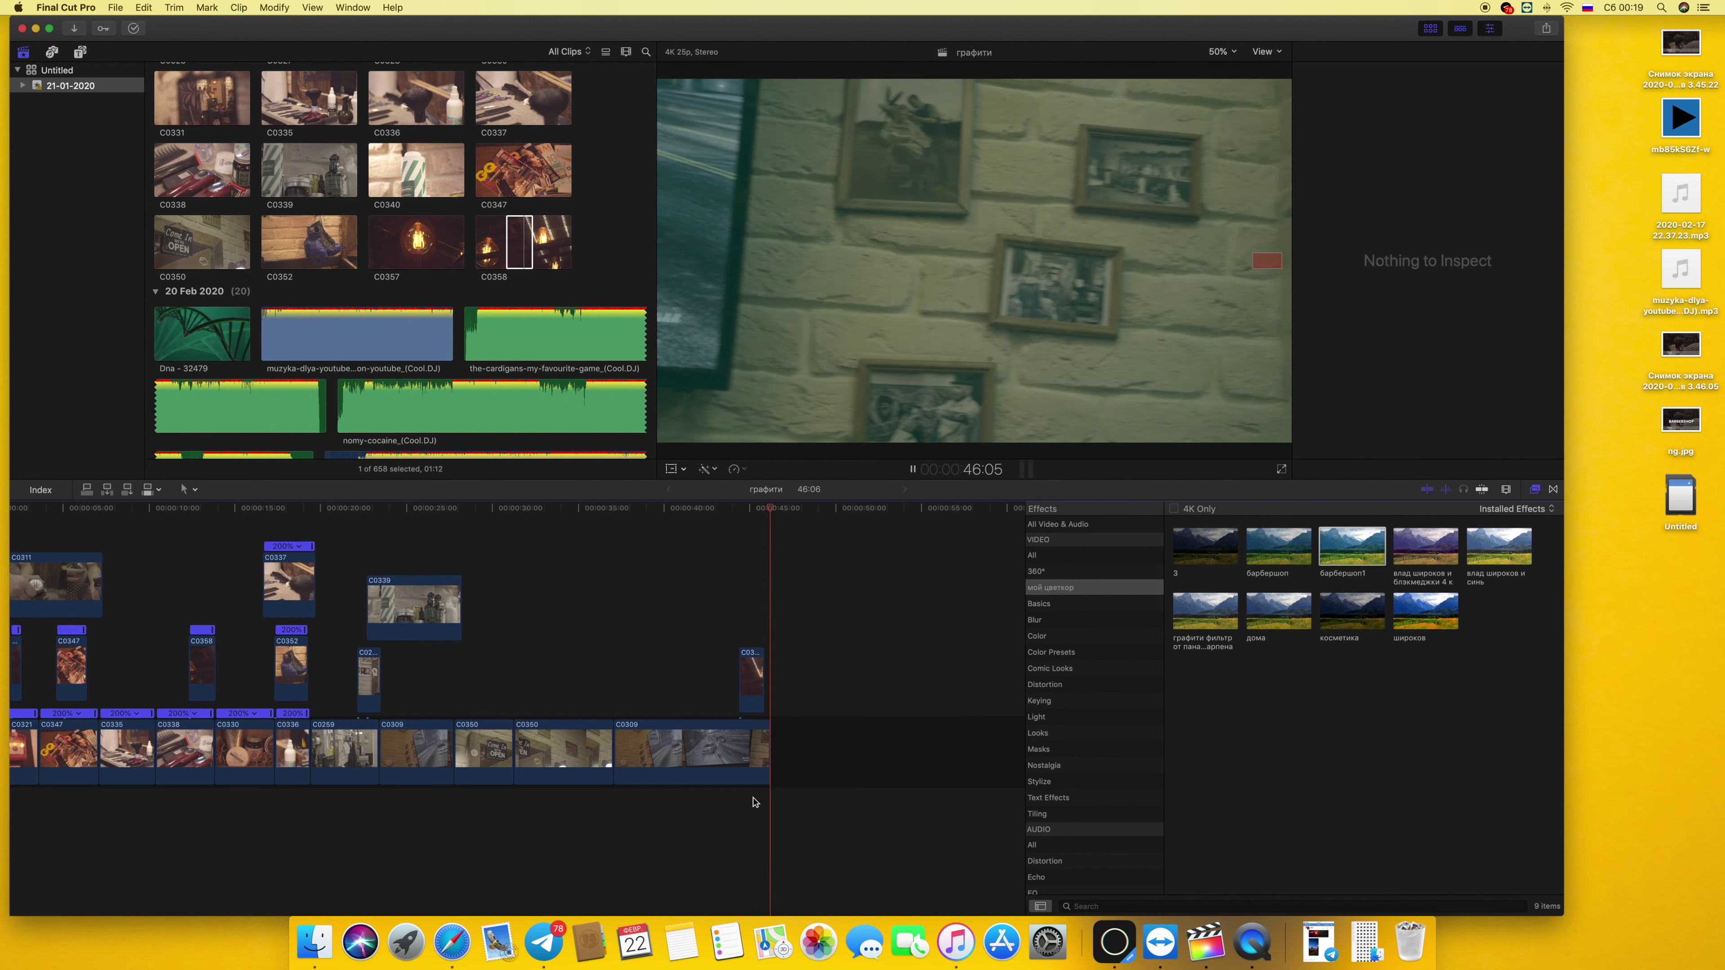
left_click(620, 686)
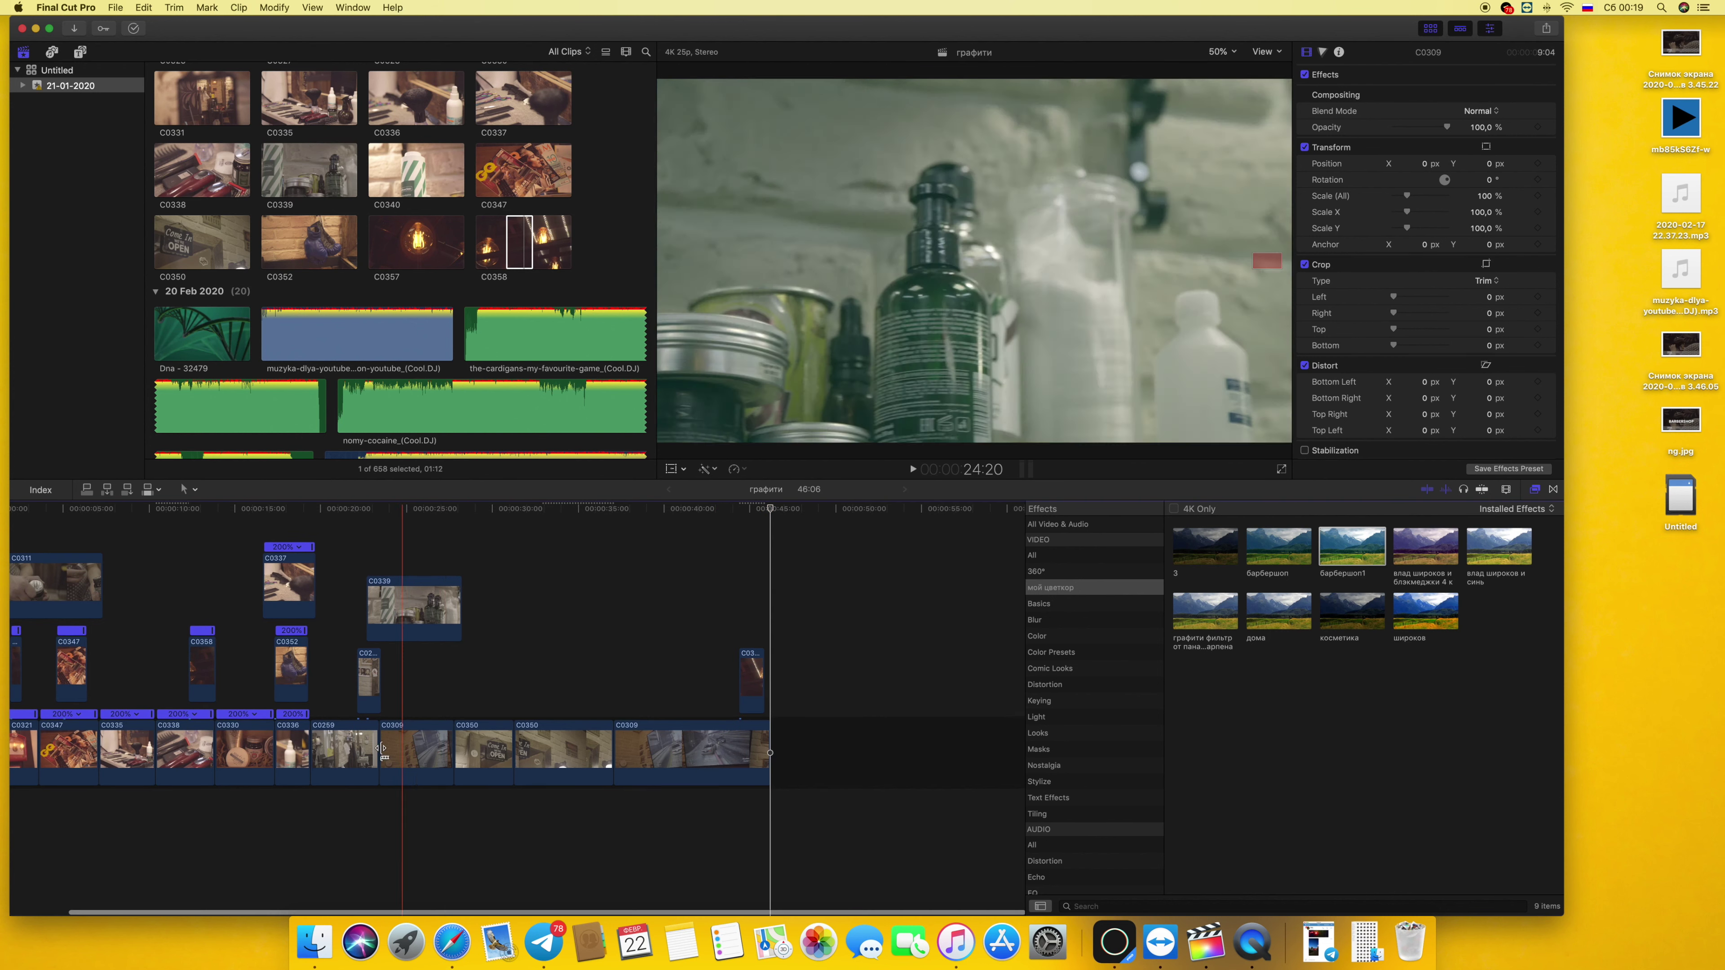
Preview C0335.MP4 from the барбер фильм Finder folder, then drag it into the графити timeline
left_click(316, 941)
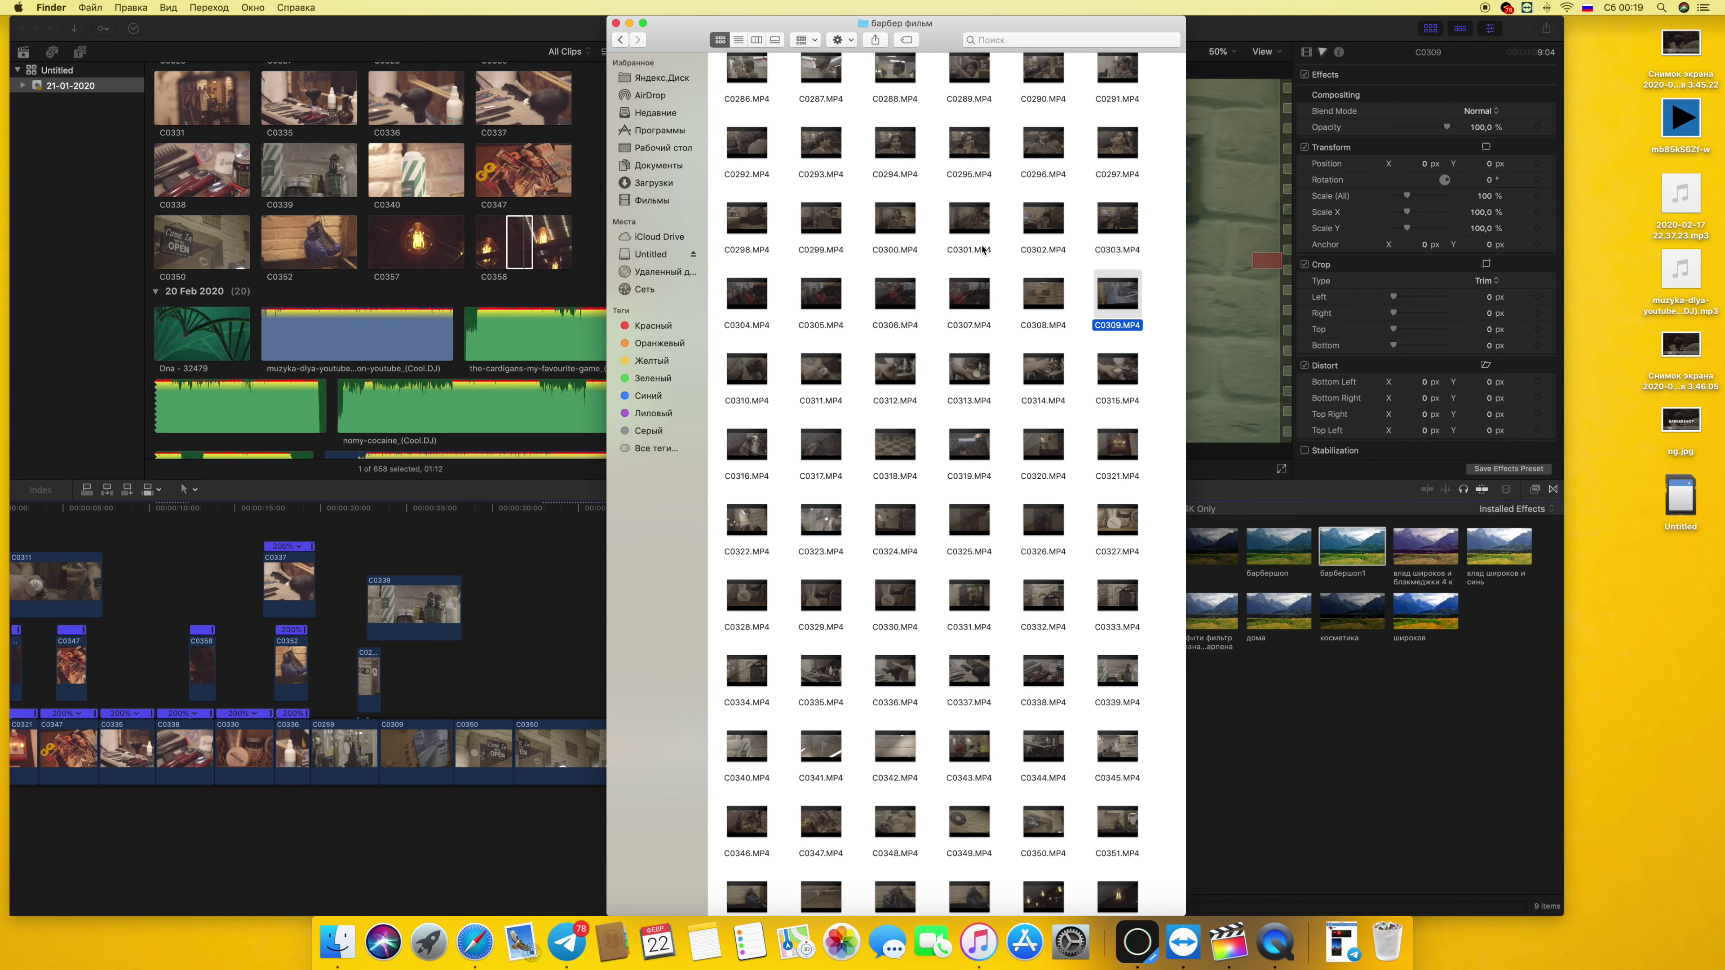
scroll(946, 562, "down", 2)
scroll(940, 570, "down", 3)
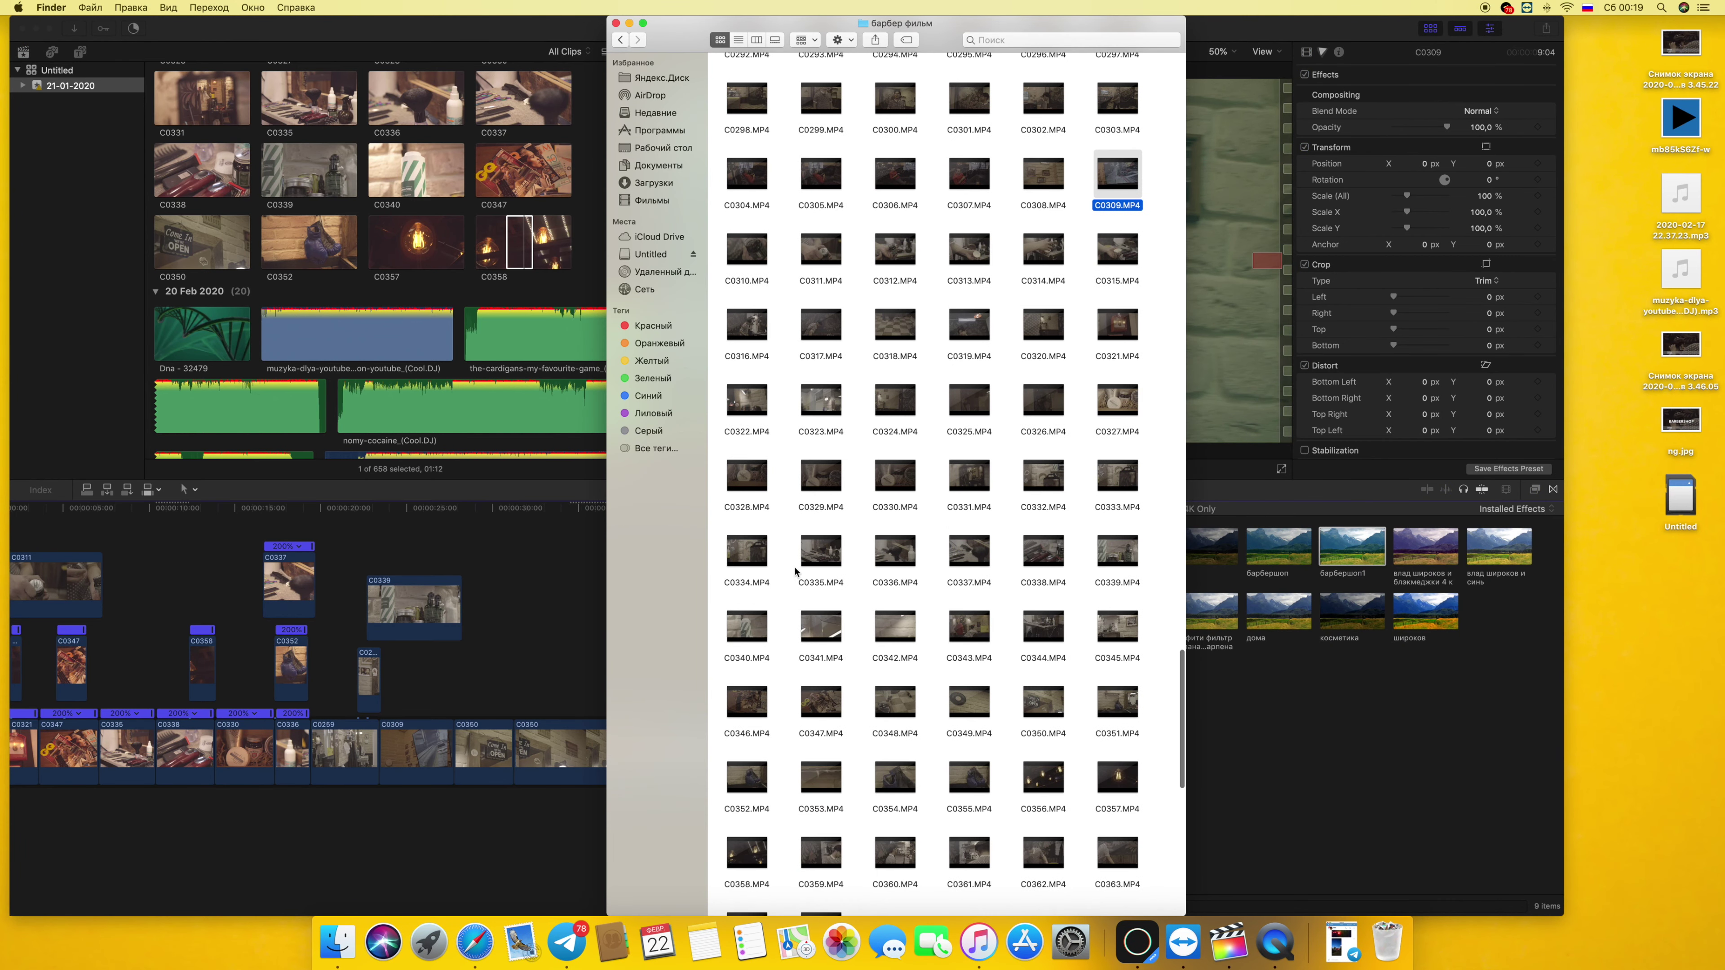
double_click(821, 551)
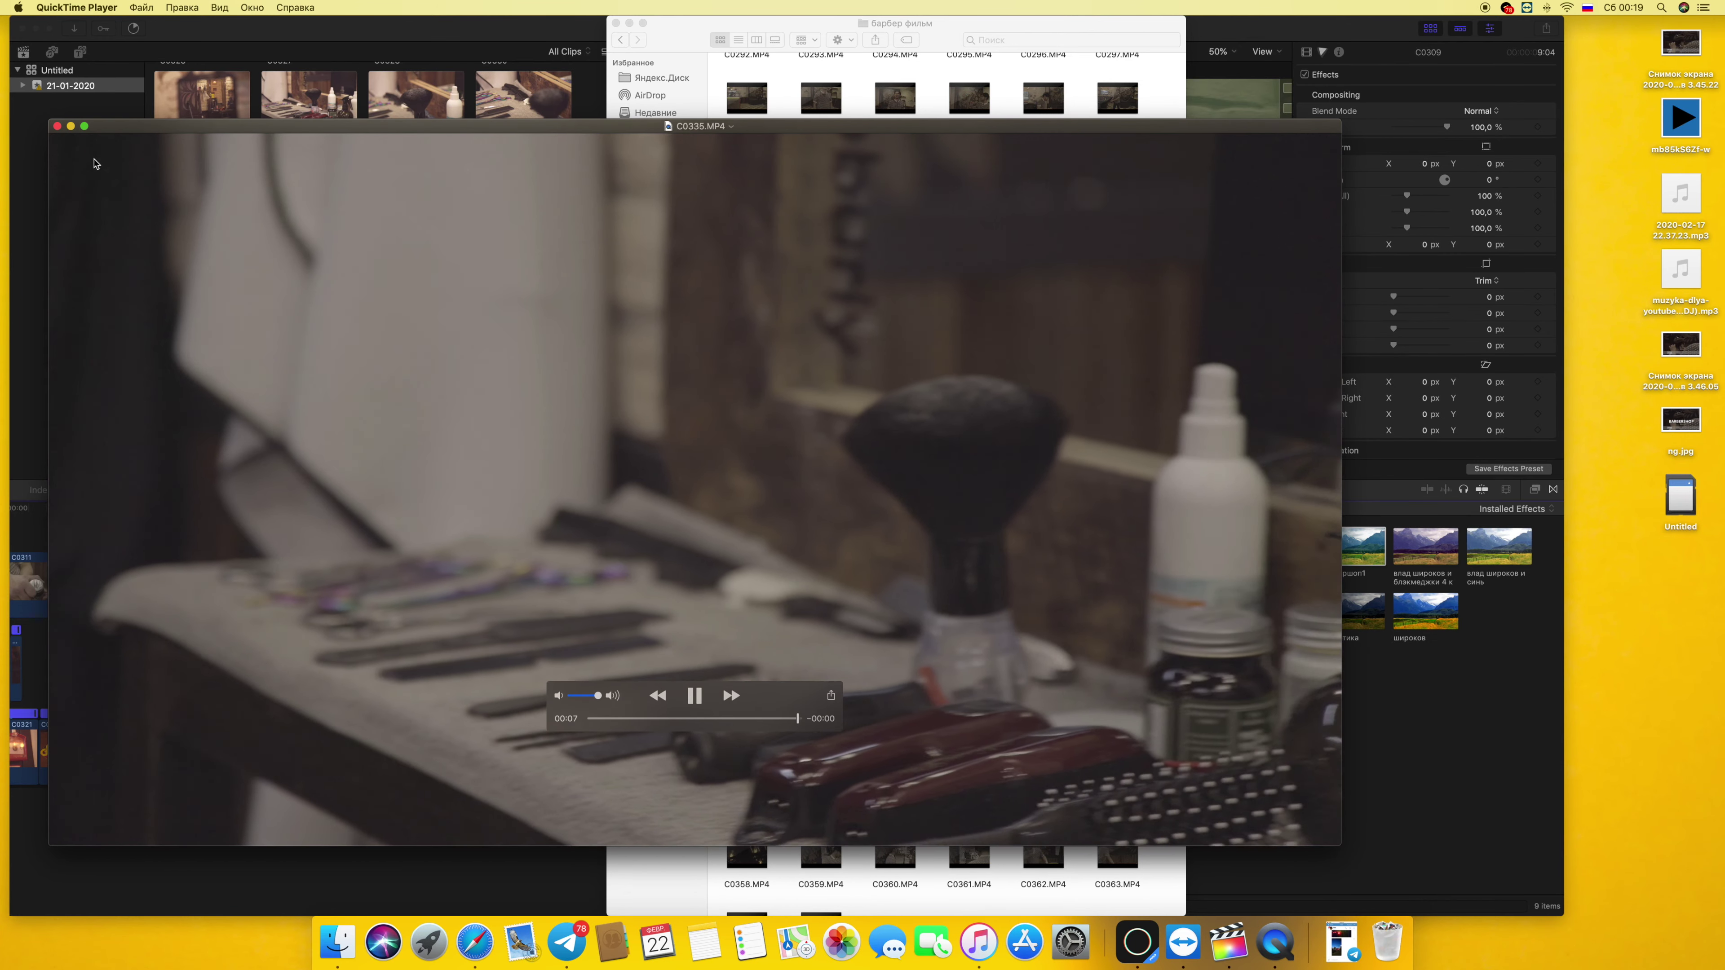
key("super+w")
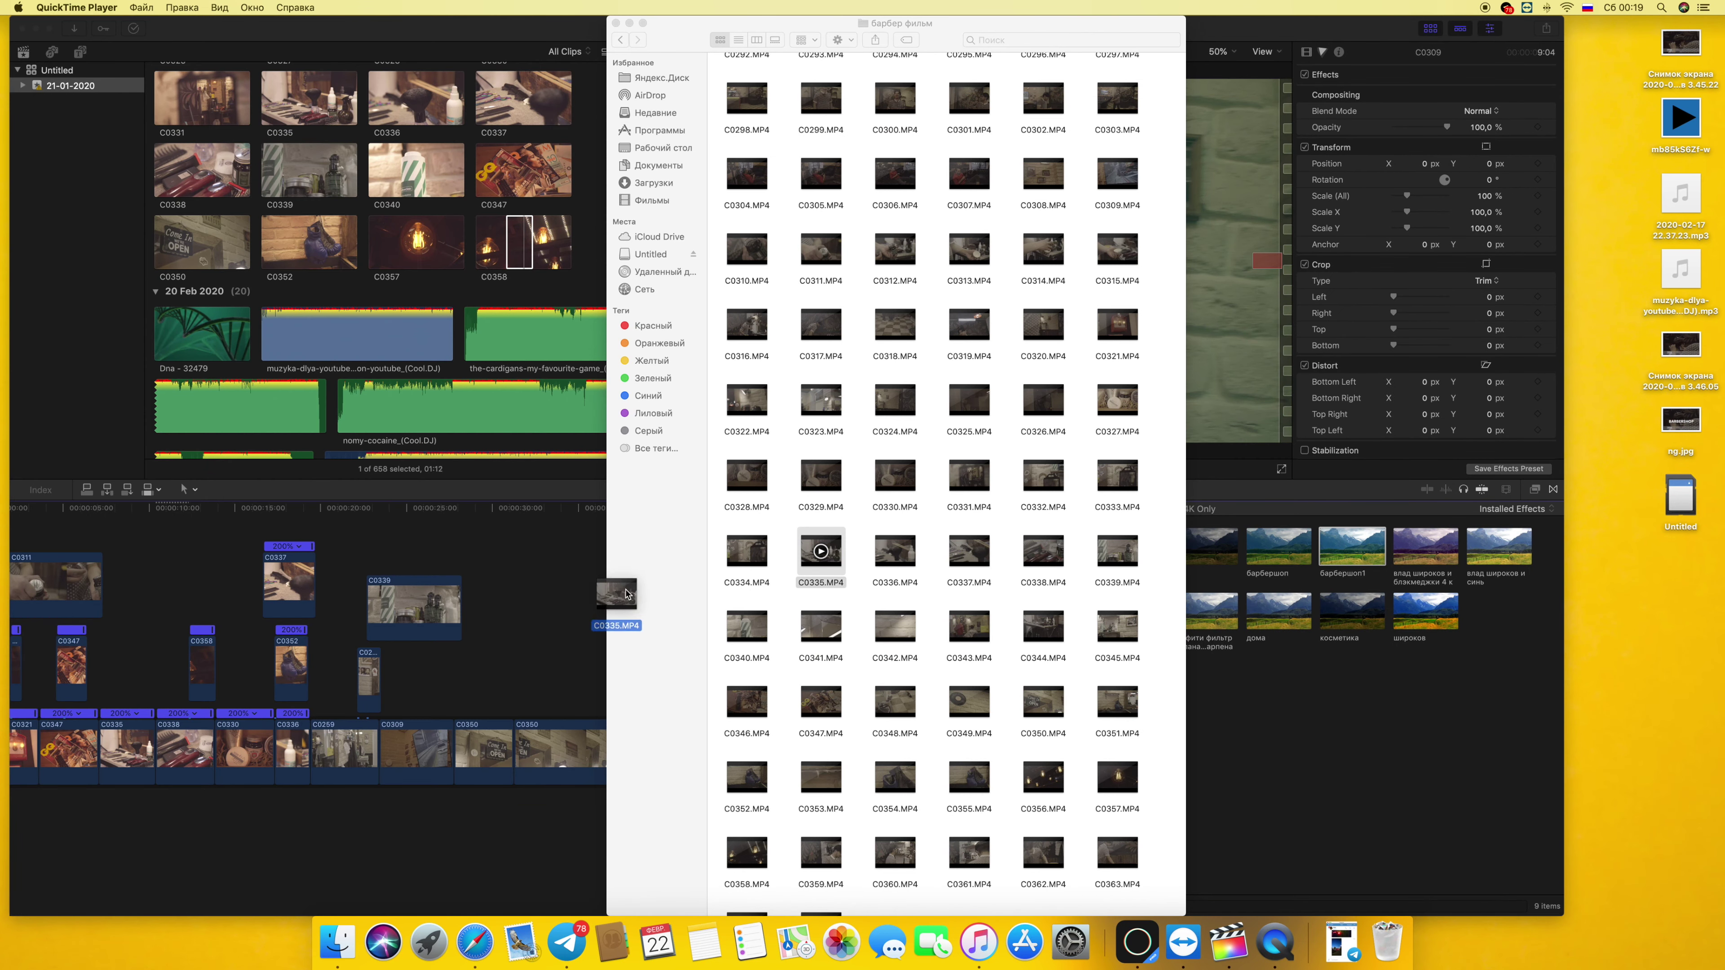
left_click_drag(626, 594, 565, 588)
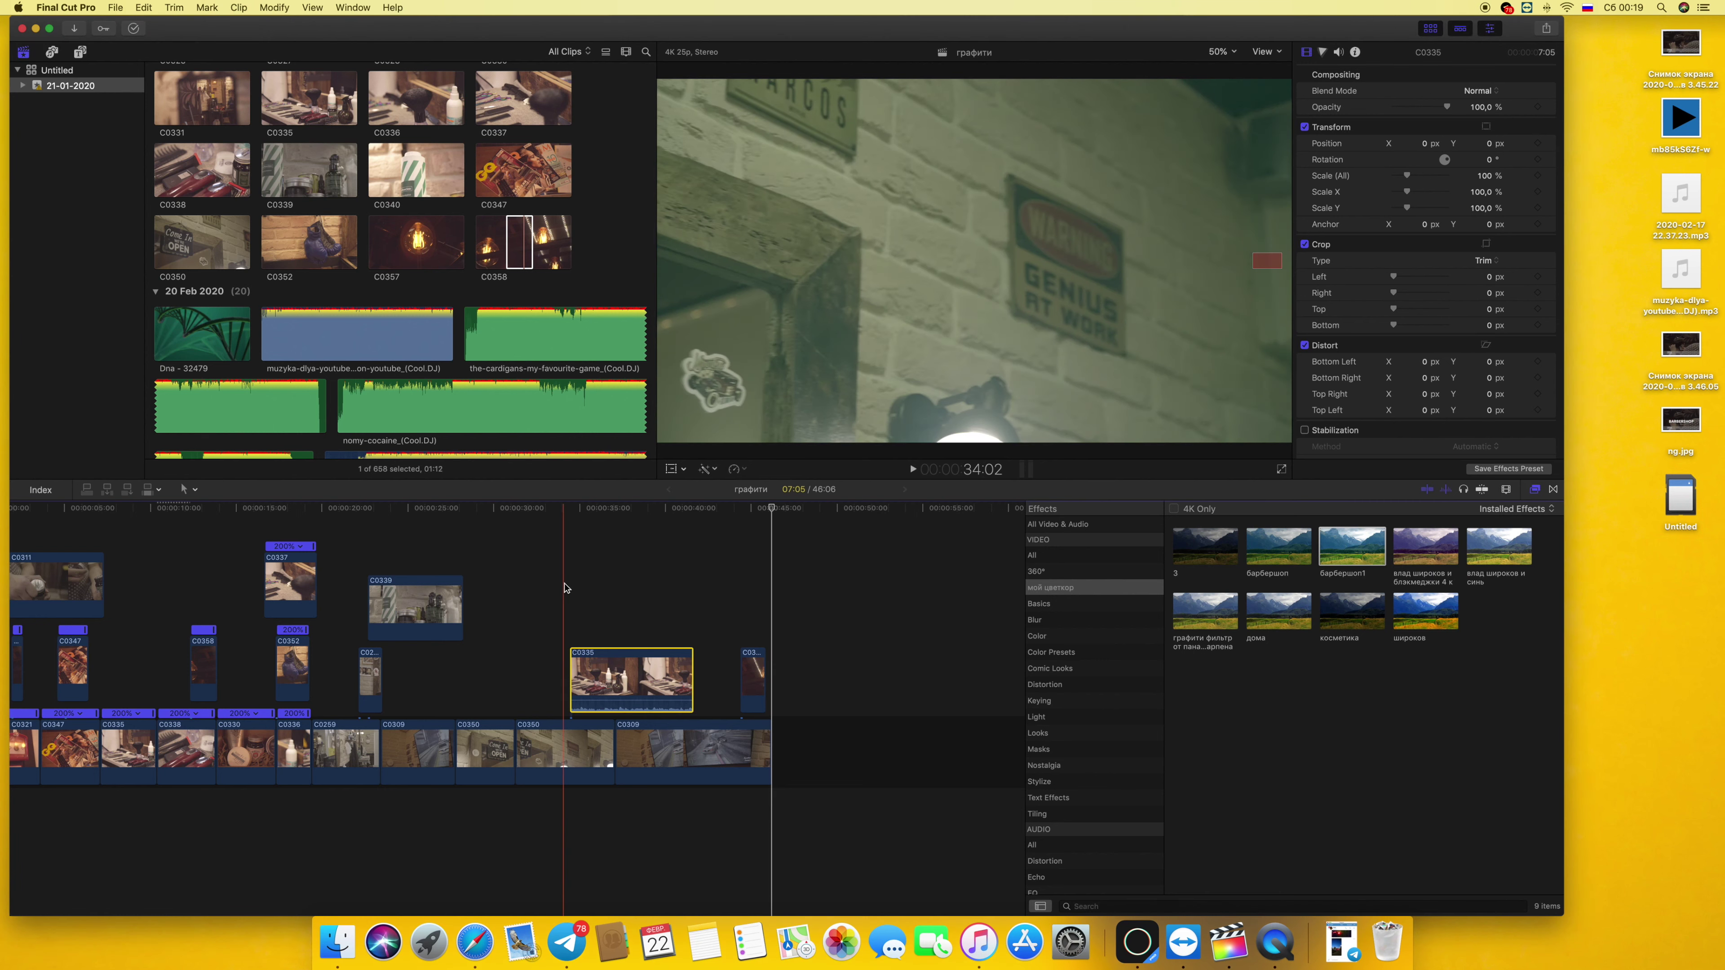
Apply the барбершоп look effect to C0335 and play it back to preview
left_click(565, 589)
key("space")
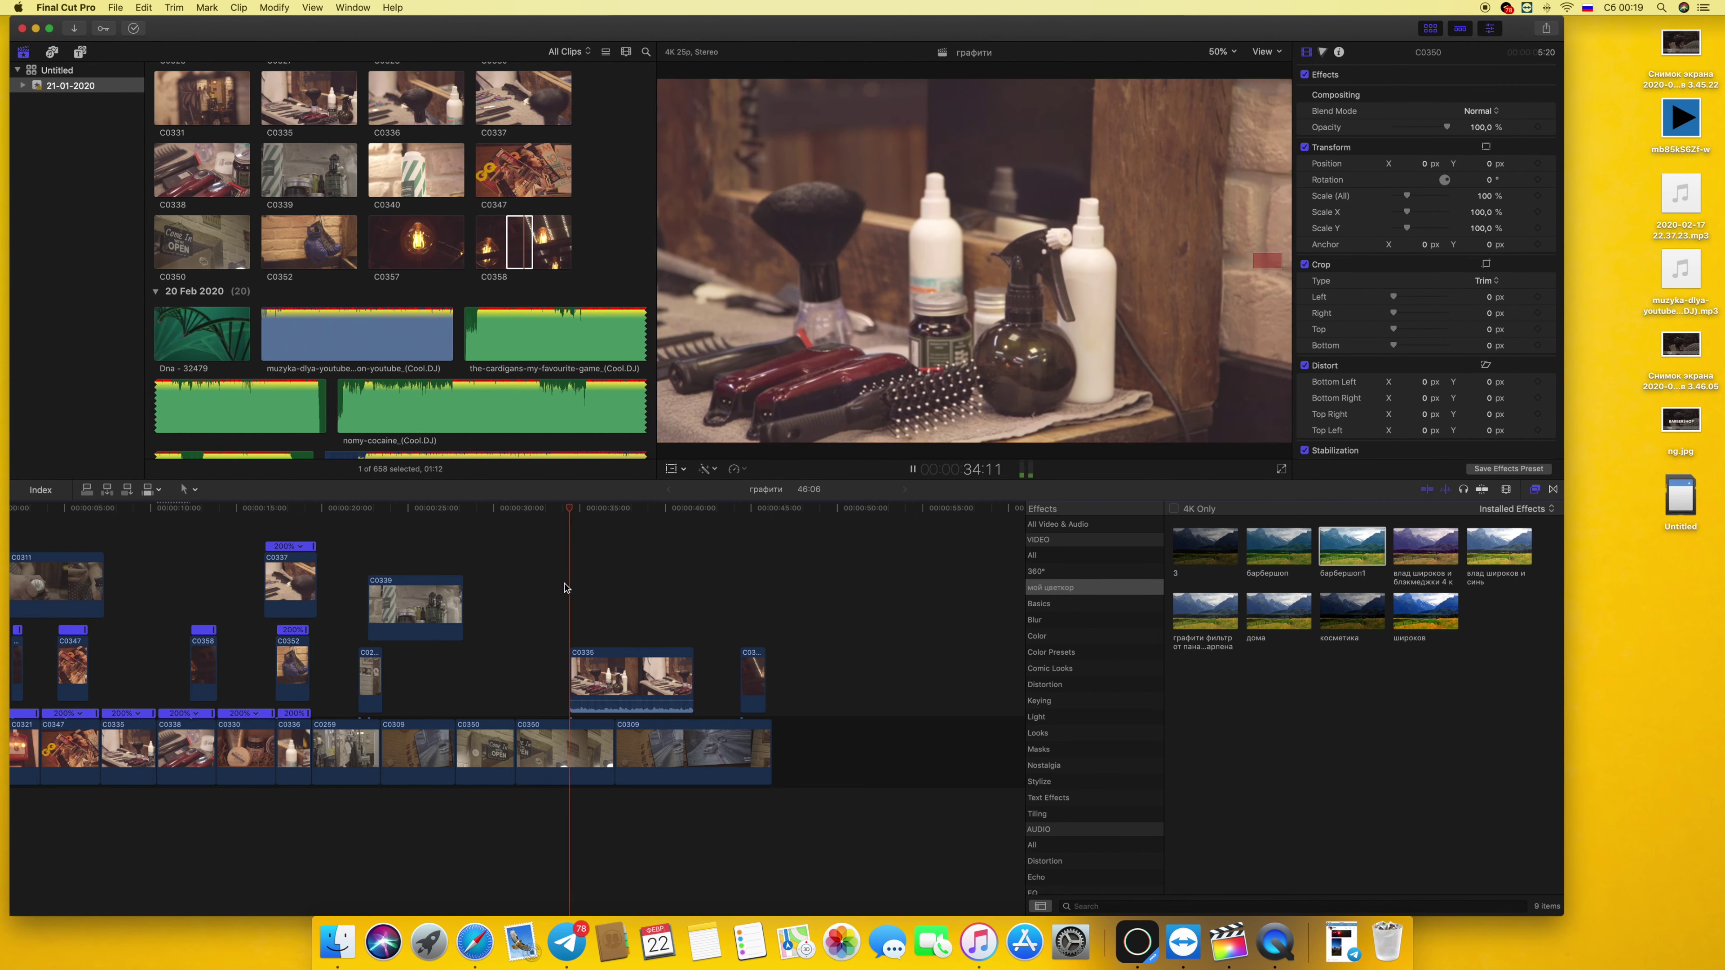
key("space")
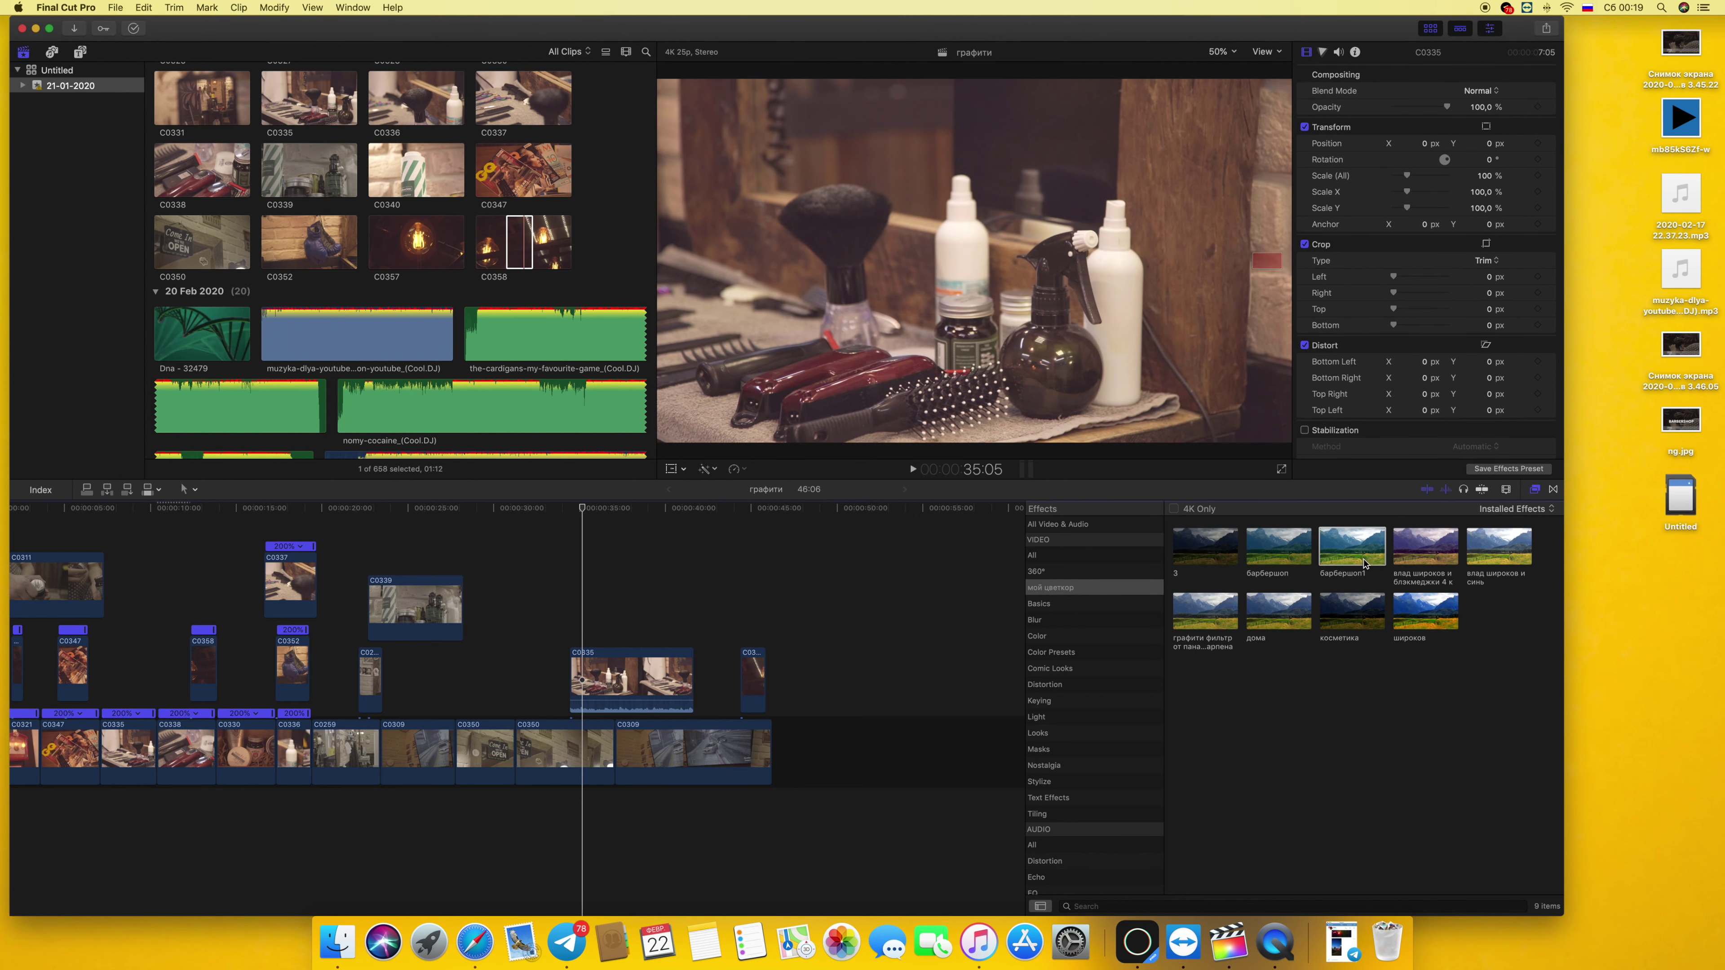
double_click(1364, 564)
key("space")
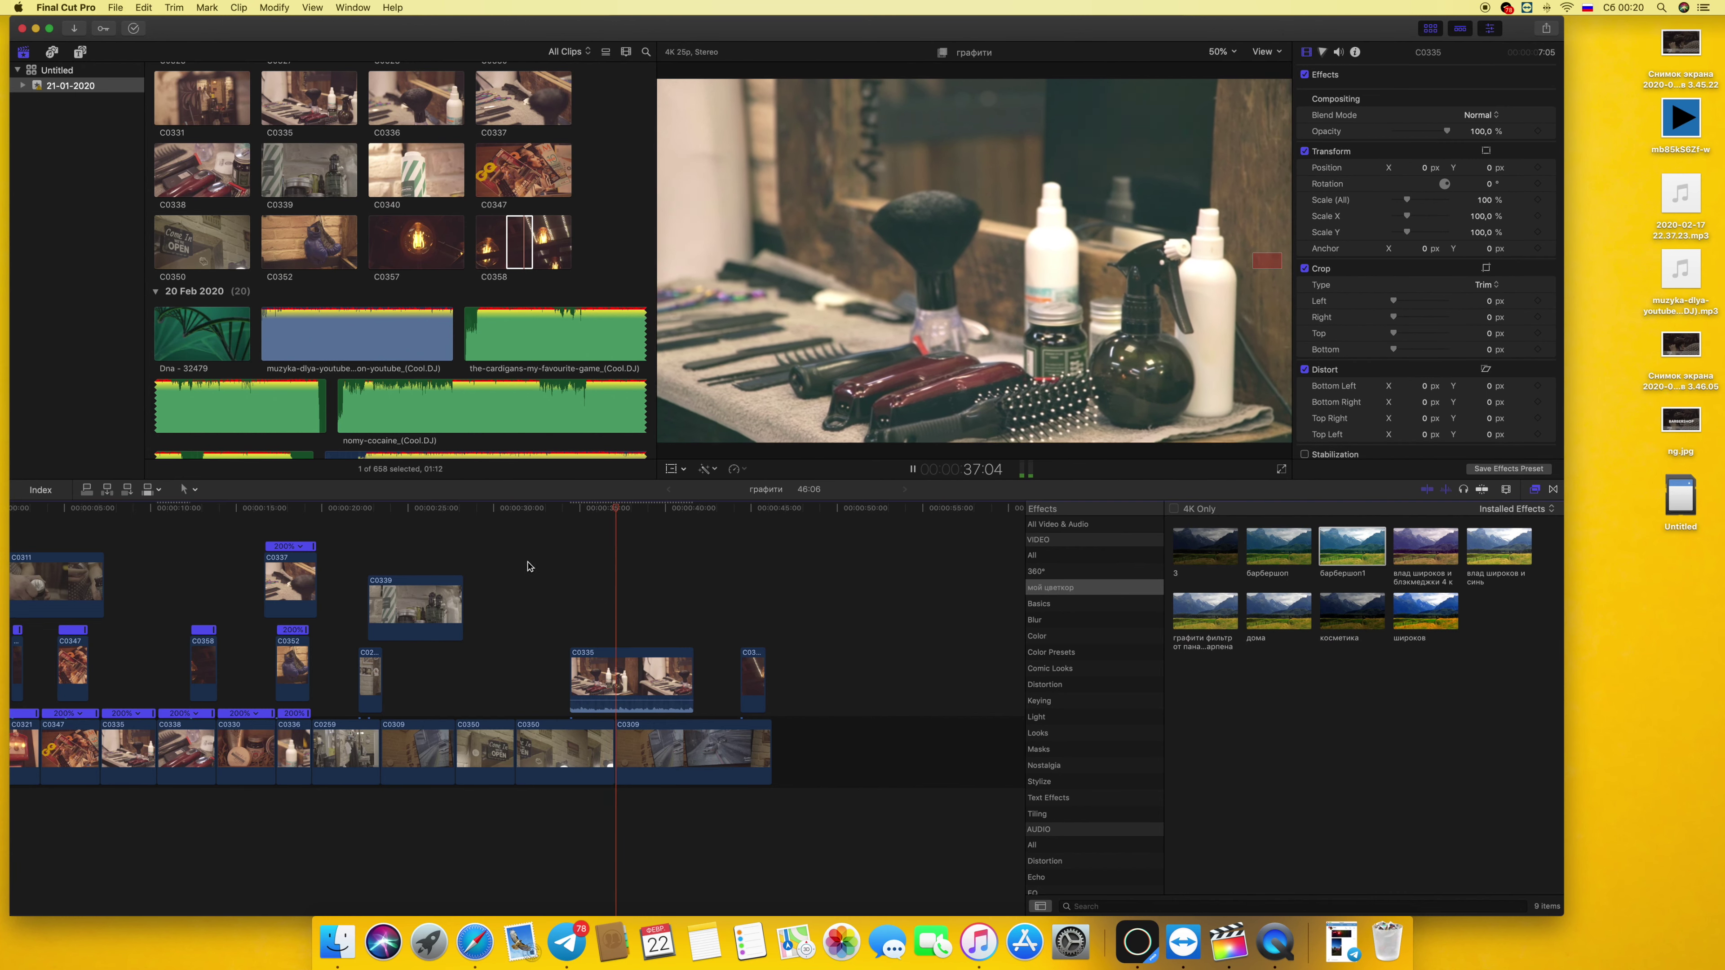
Detach C0335's audio and delete the detached audio clip
left_click(529, 566)
right_click(659, 660)
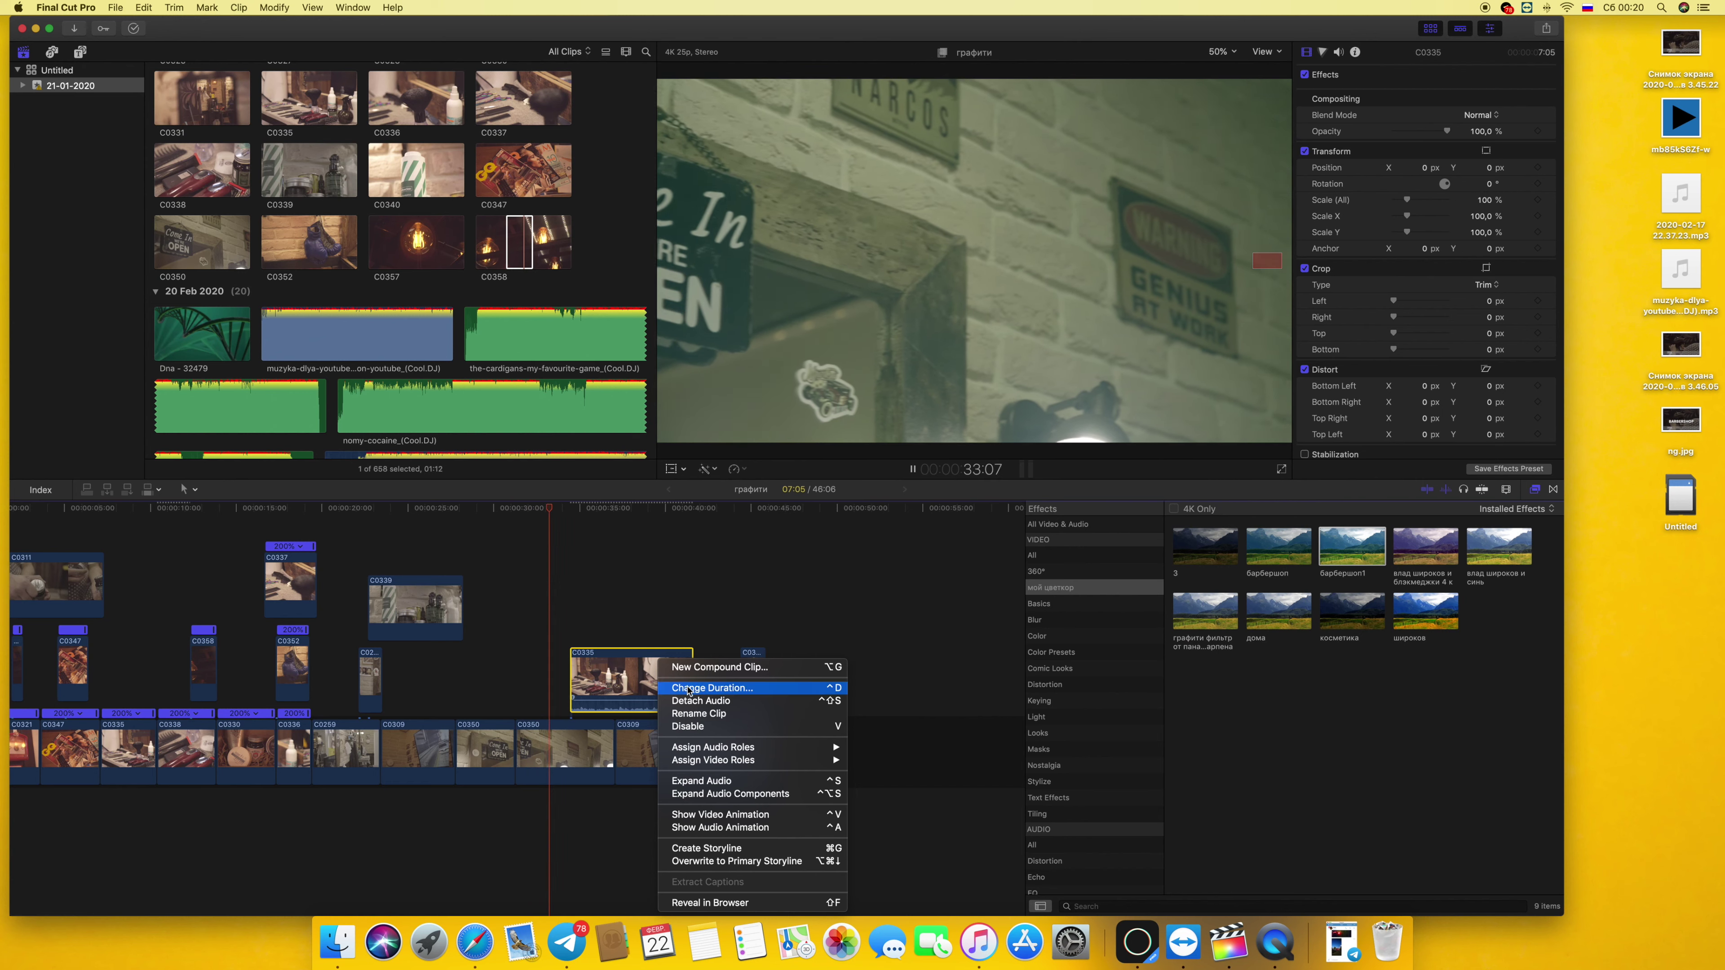
left_click(701, 701)
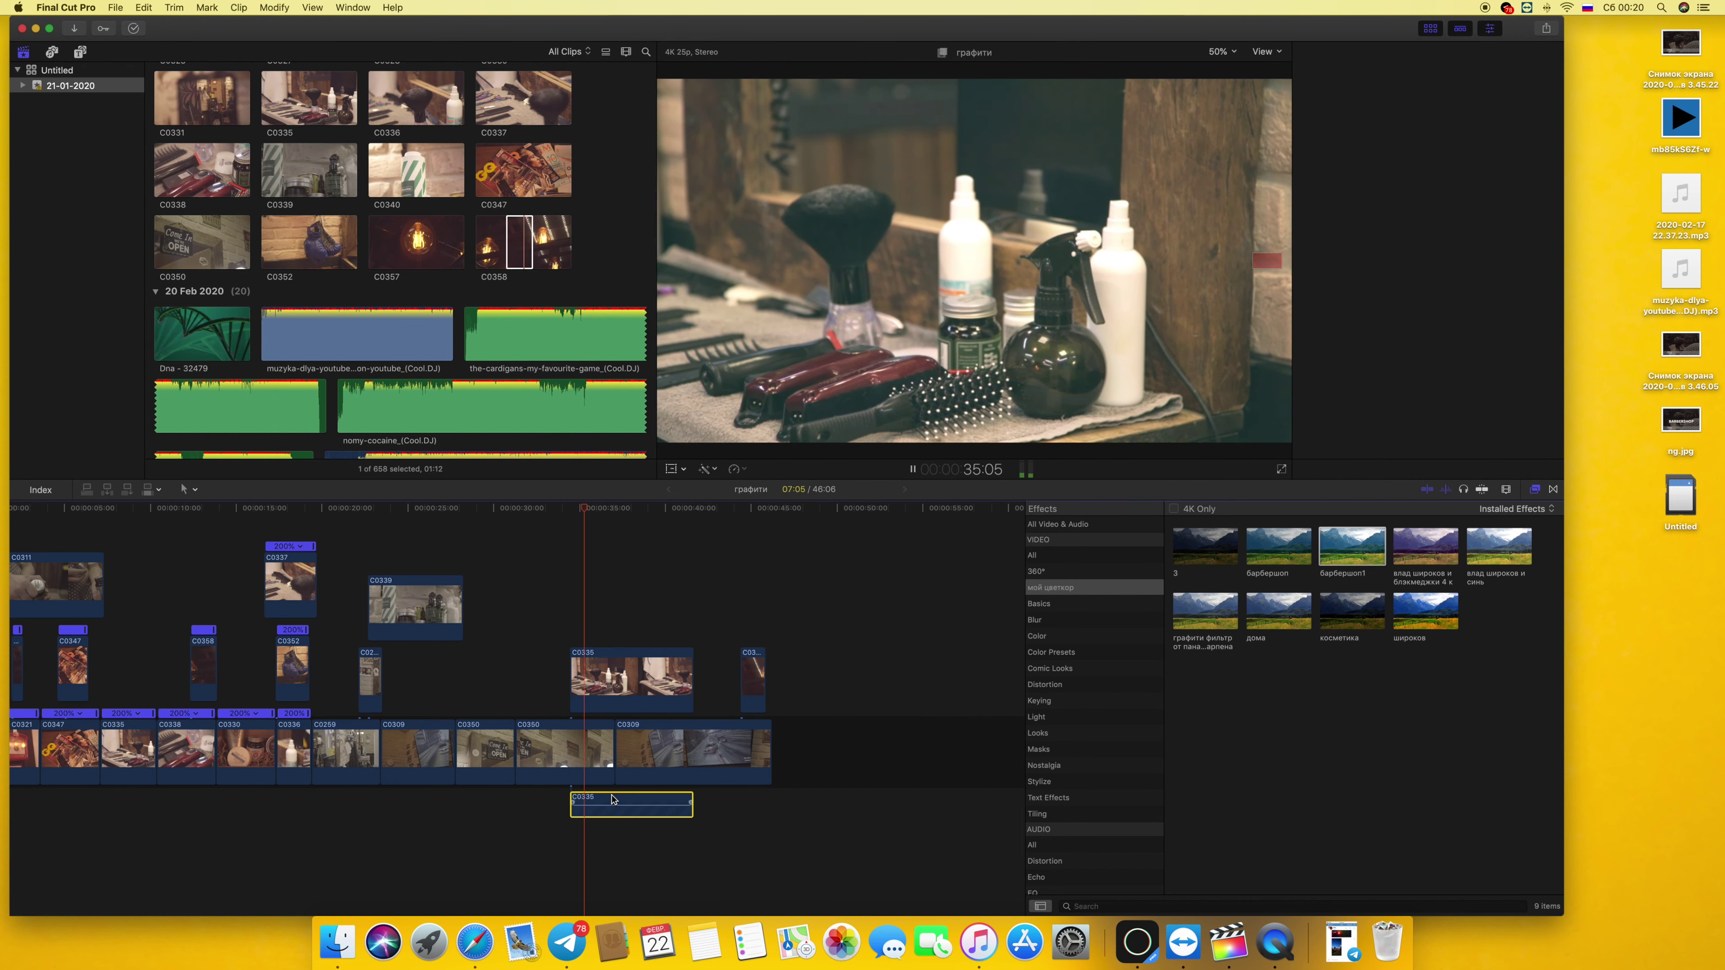
key("Delete")
Trim the end of C0335 so it lasts 3:03 and replay it
left_click(561, 579)
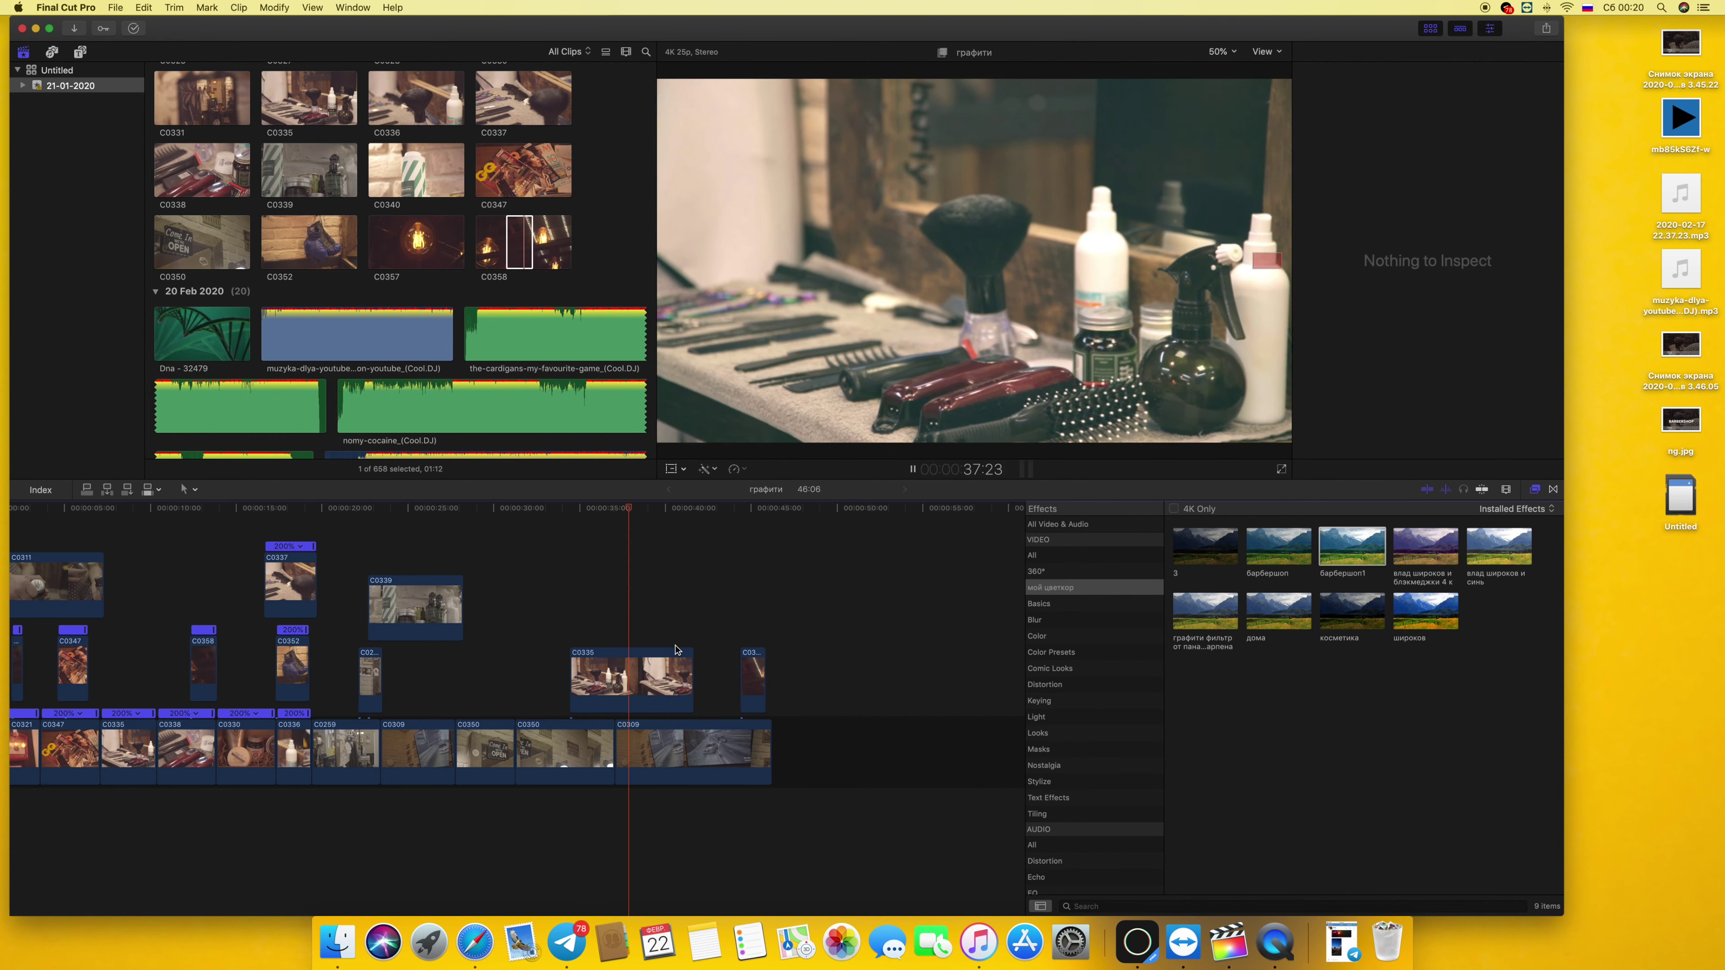
left_click_drag(690, 667, 632, 667)
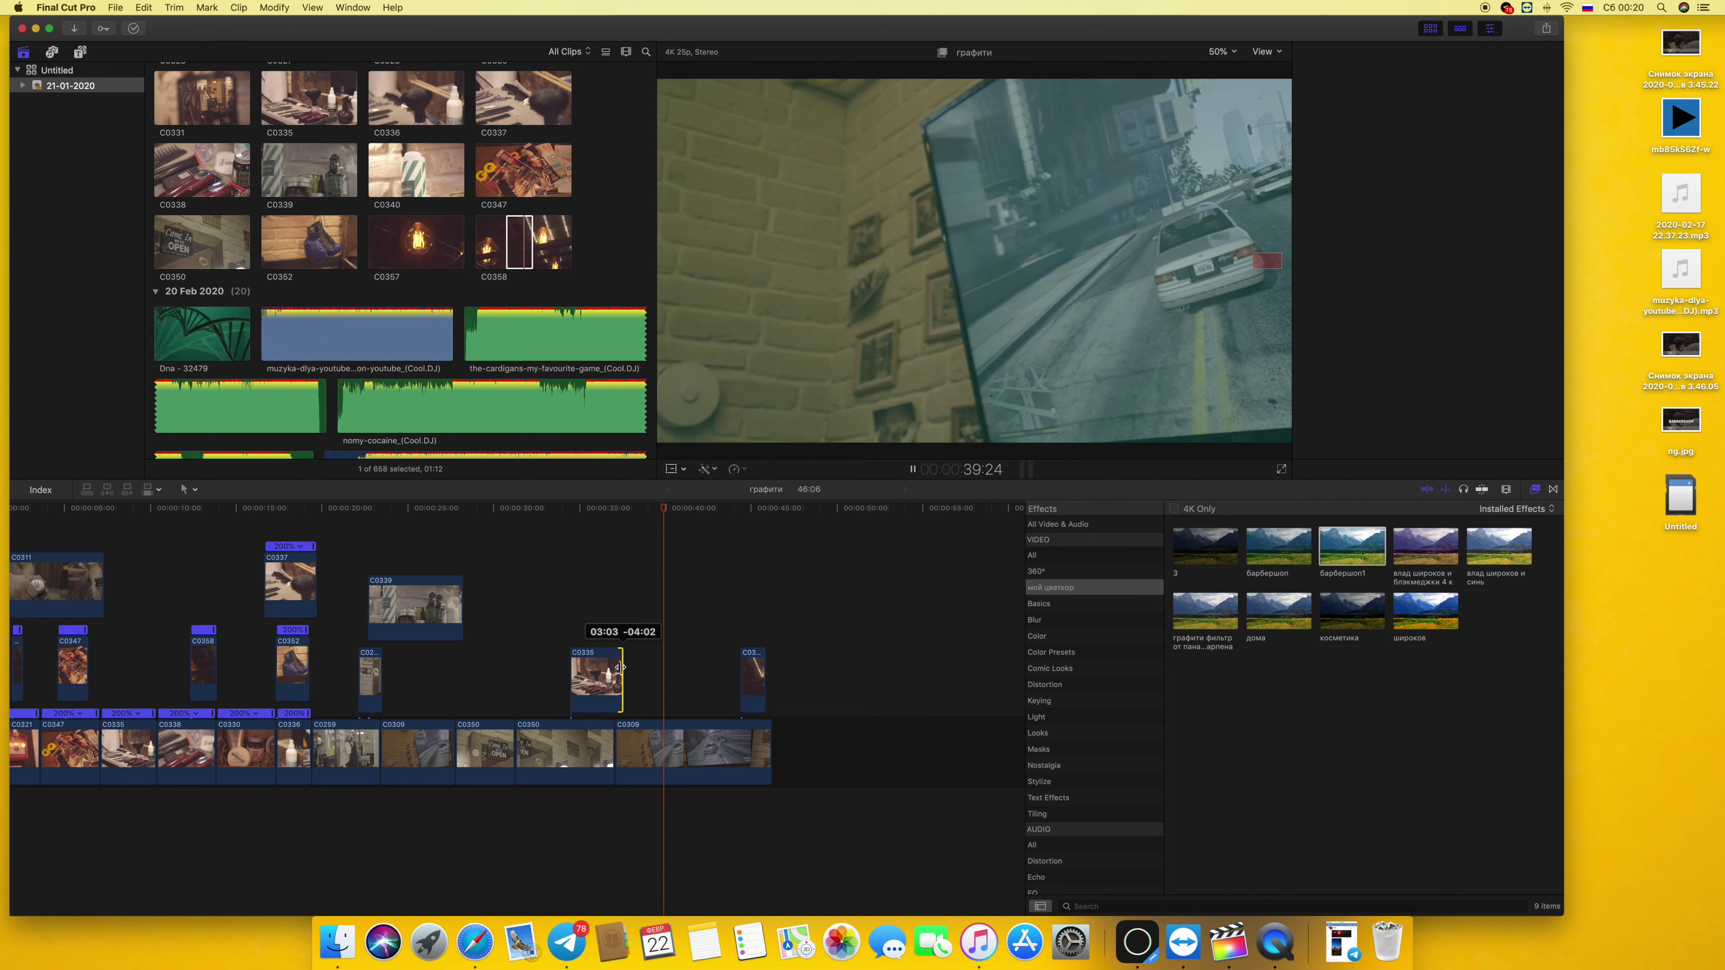
left_click(558, 618)
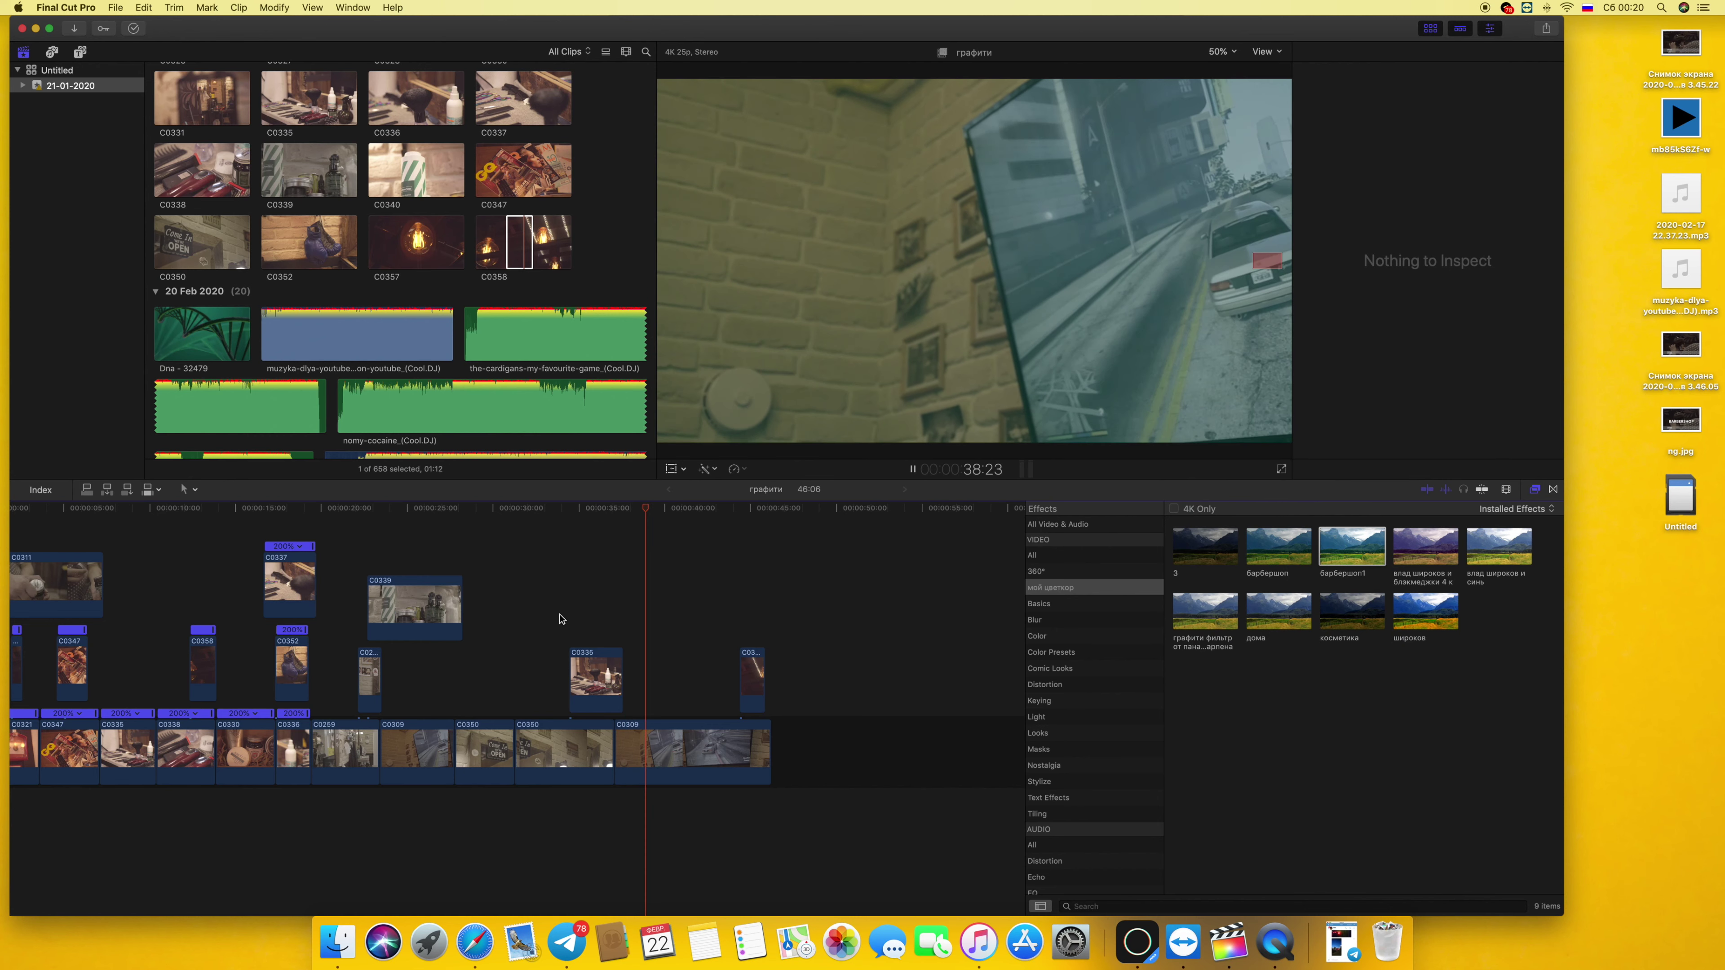
left_click(578, 634)
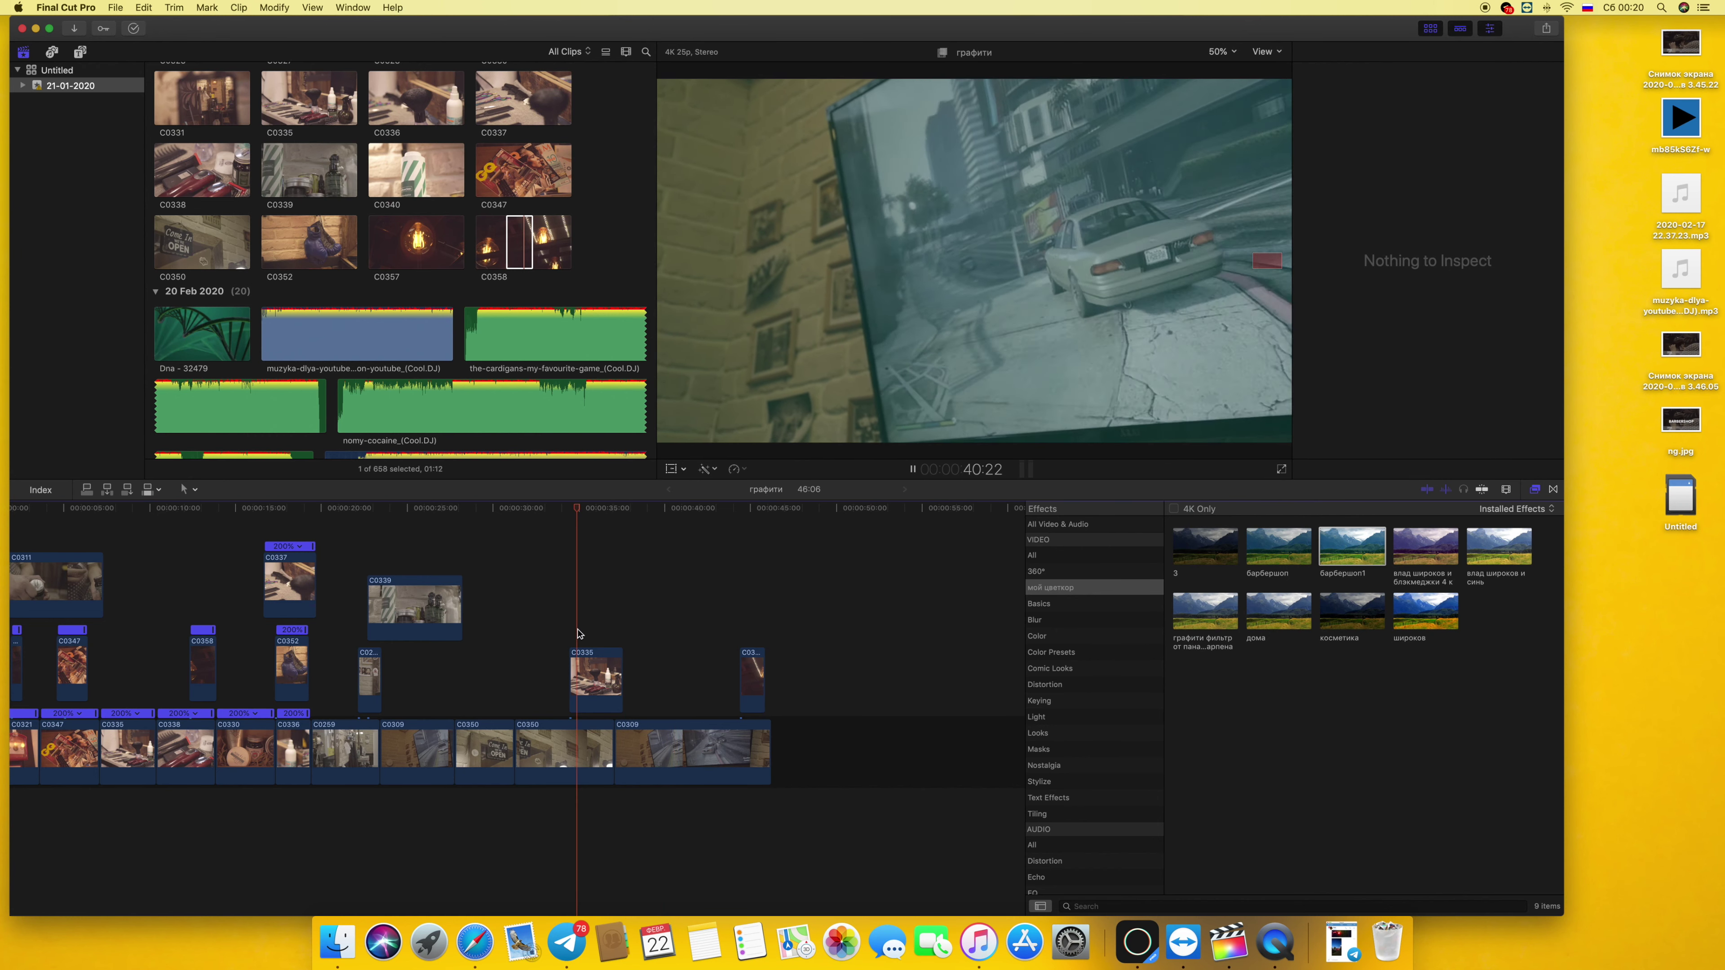
left_click(588, 680)
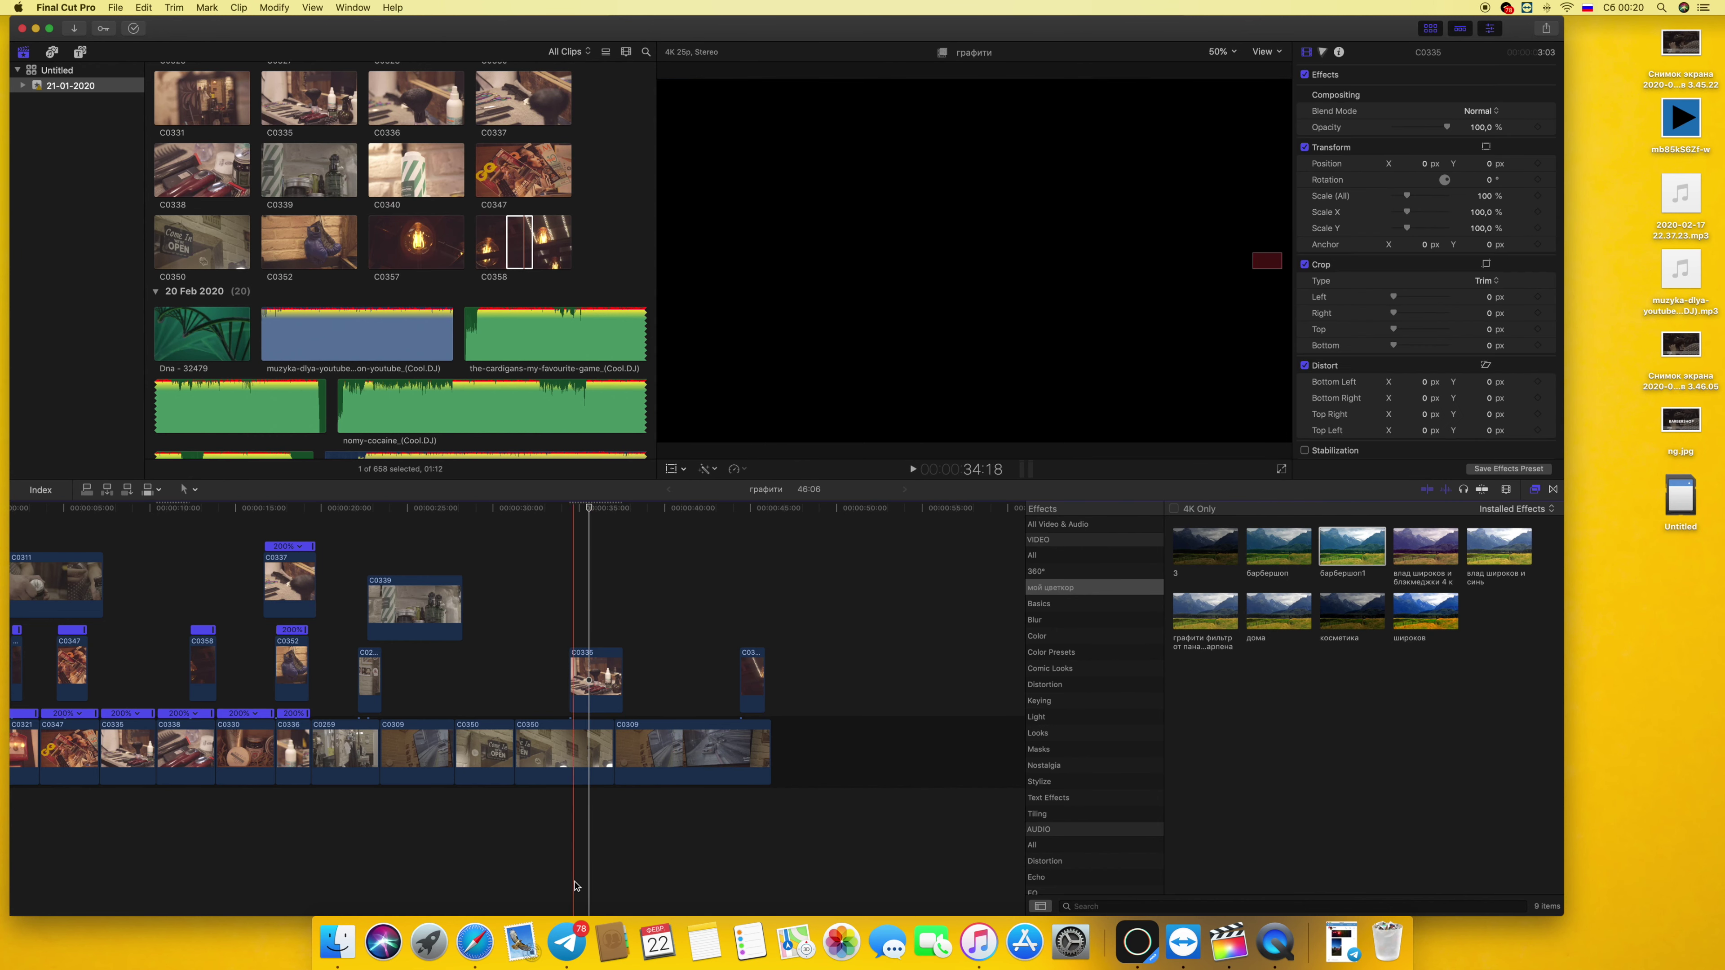
Preview C0254.MP4 from the footage folder in Finder
left_click(350, 943)
scroll(953, 345, "up", 3)
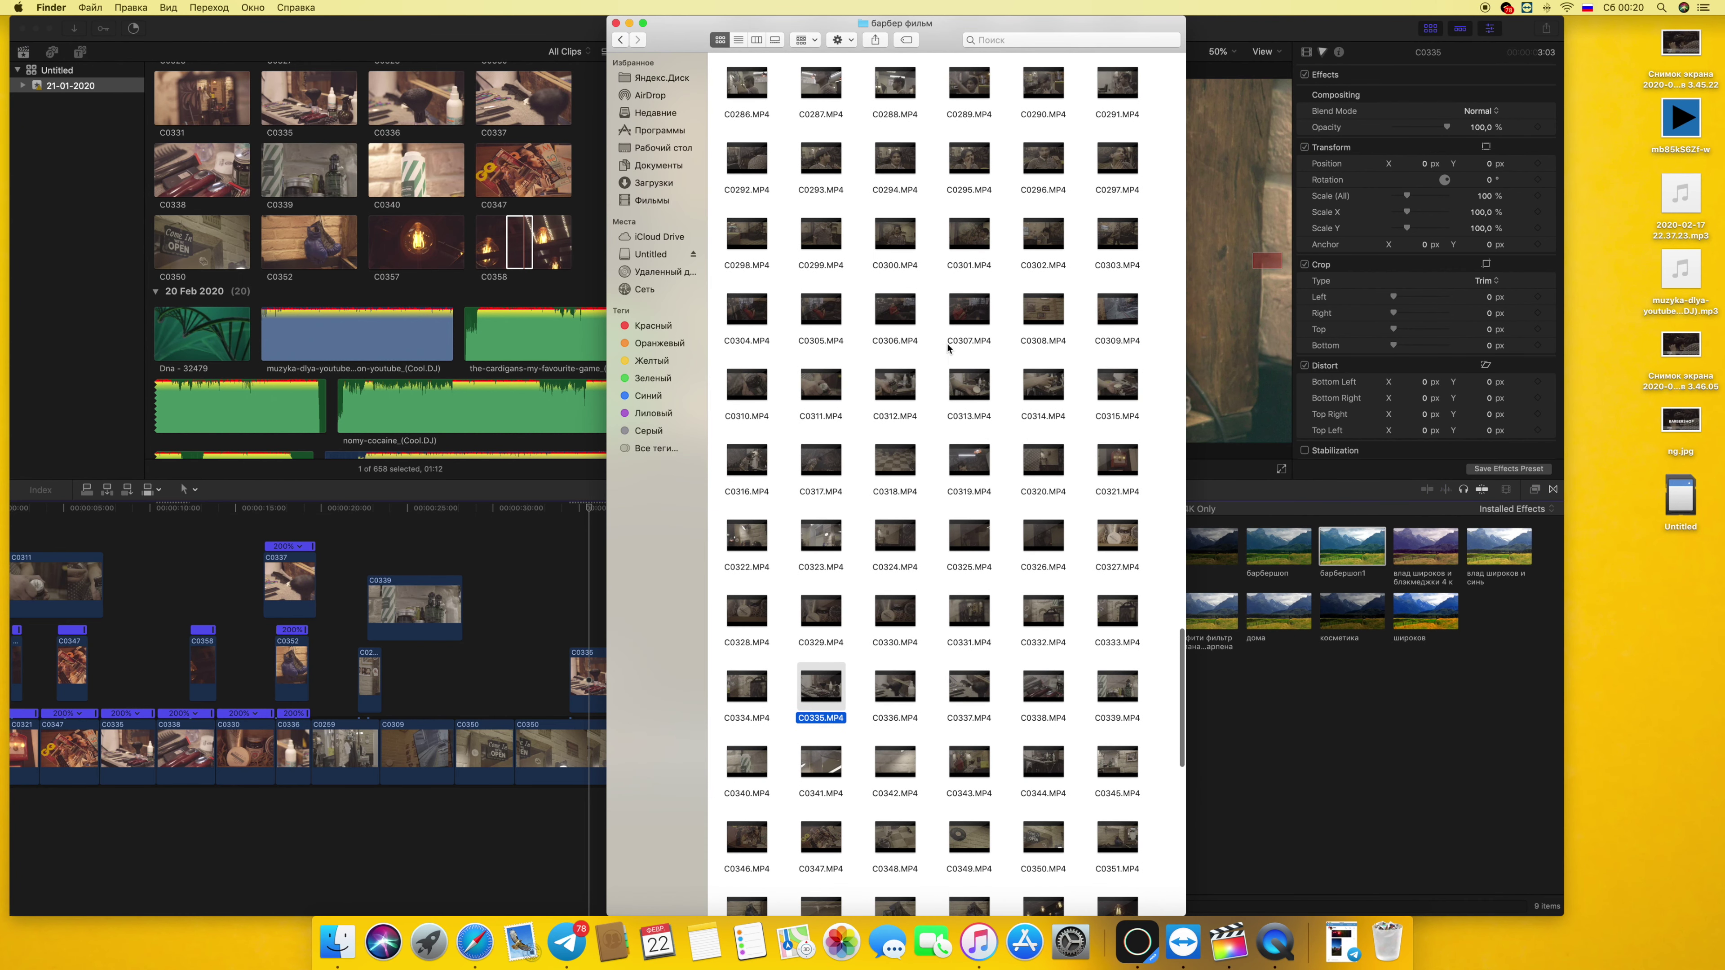
scroll(949, 349, "up", 3)
scroll(948, 348, "up", 1)
scroll(948, 349, "up", 4)
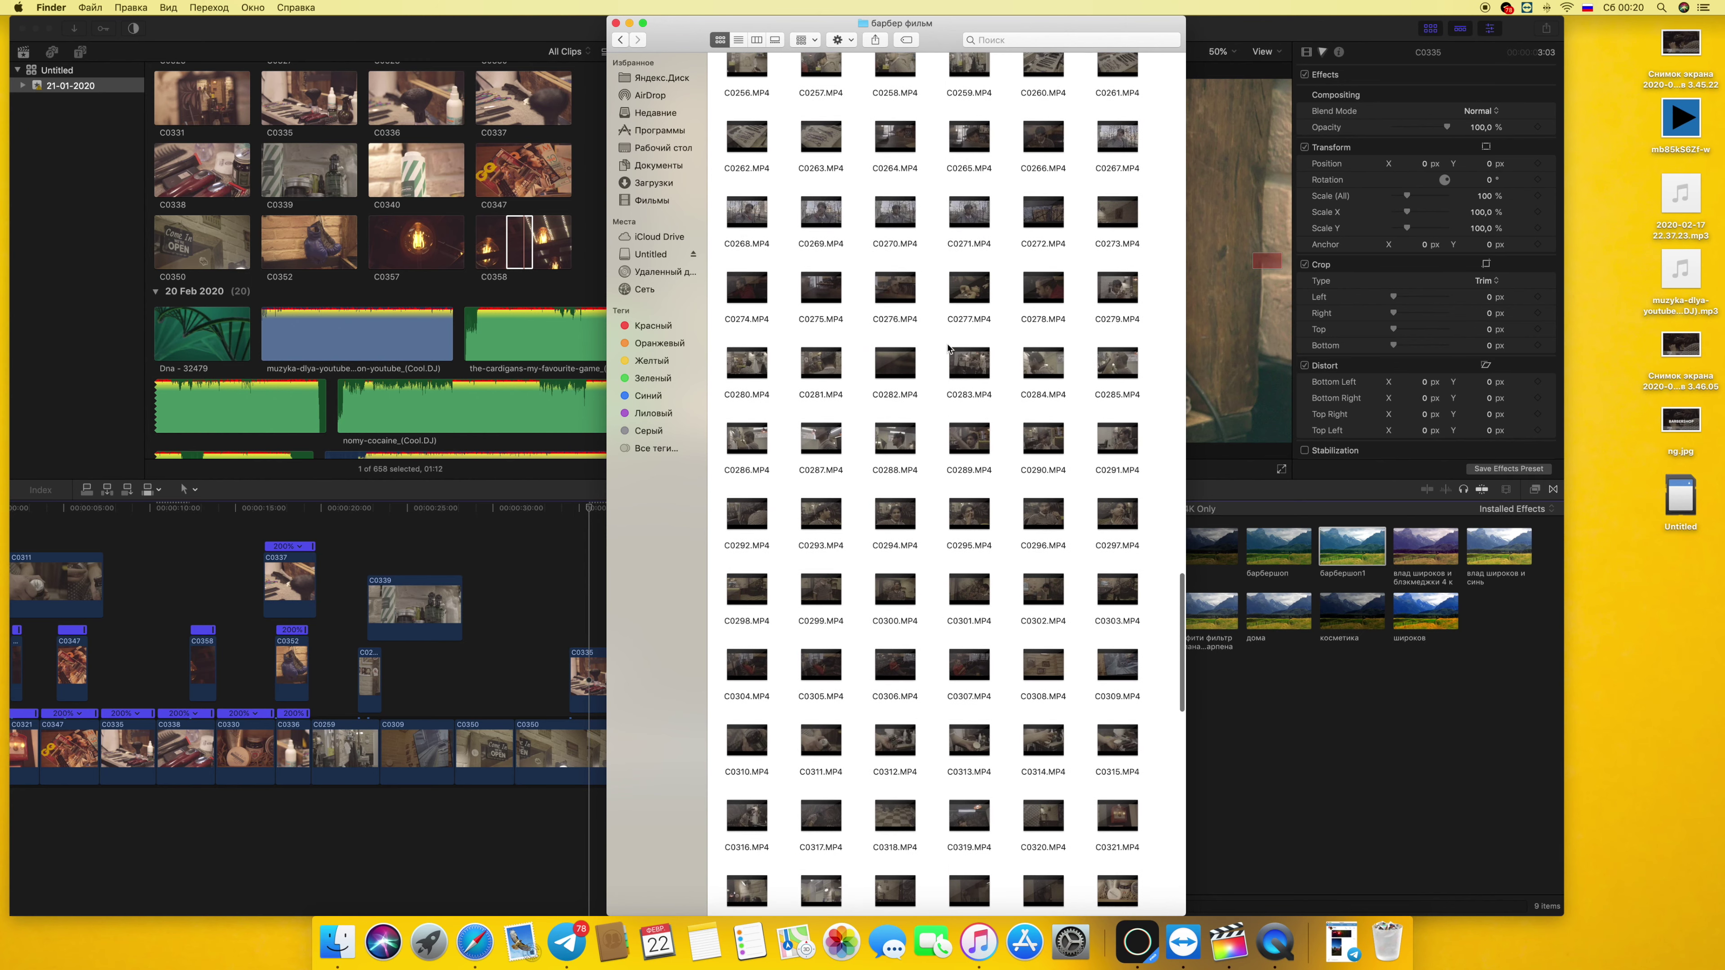
scroll(947, 348, "up", 3)
scroll(948, 349, "up", 3)
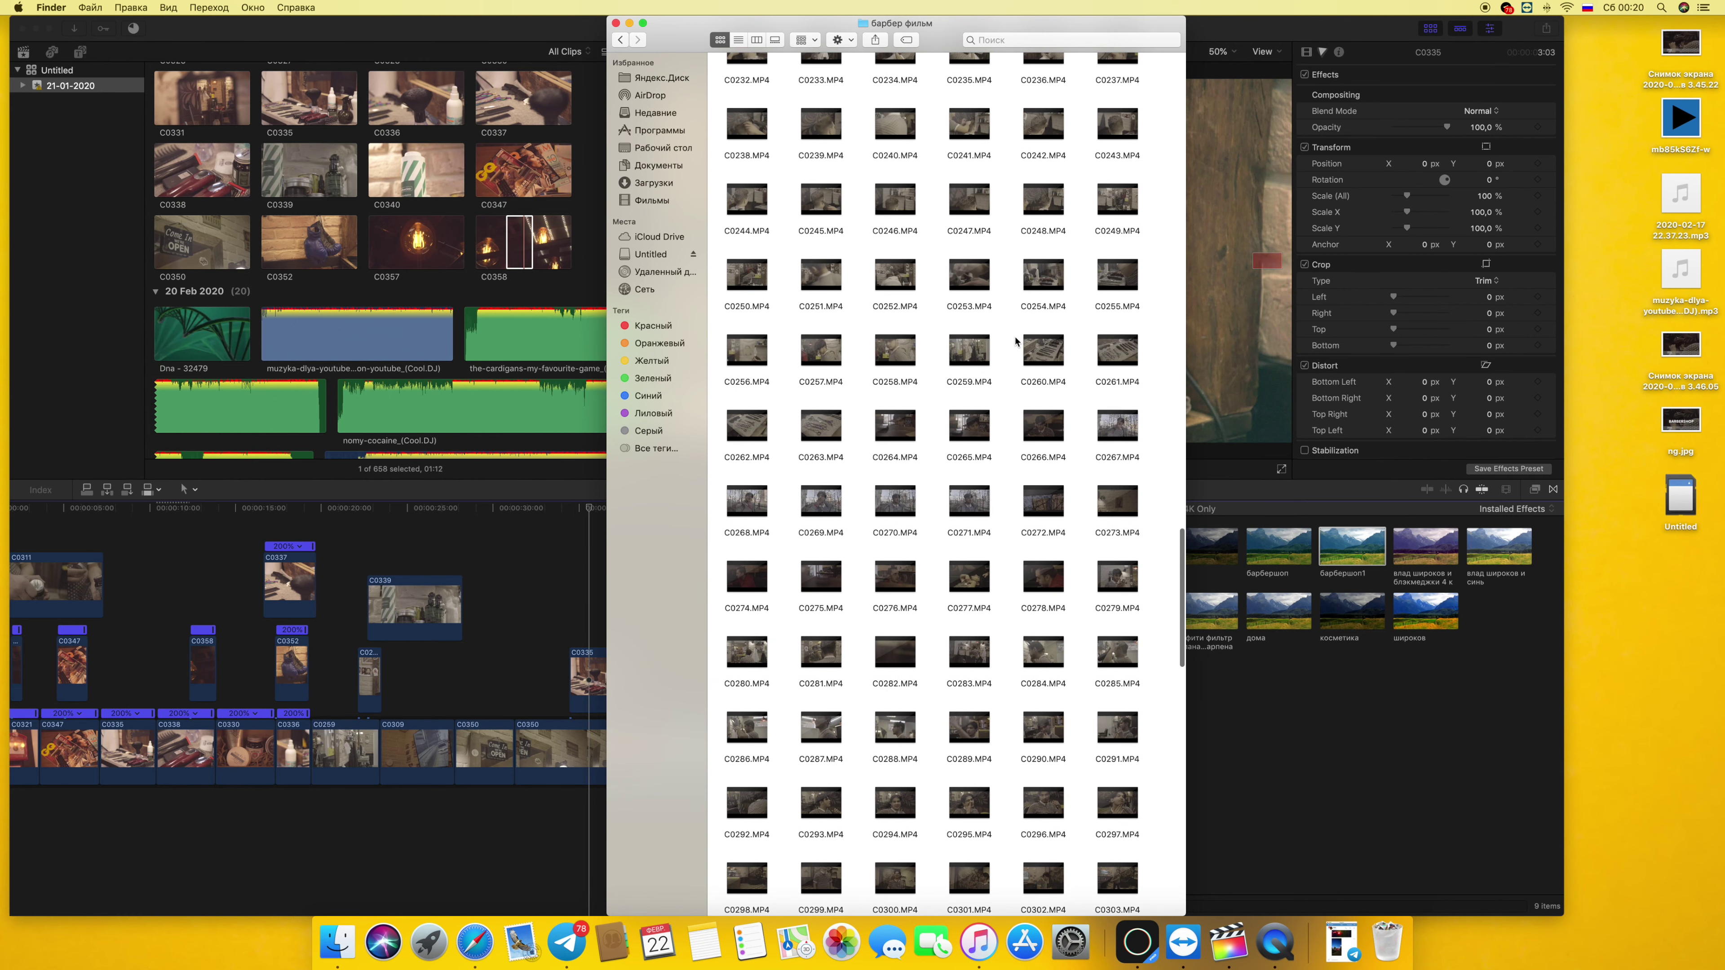
double_click(1063, 290)
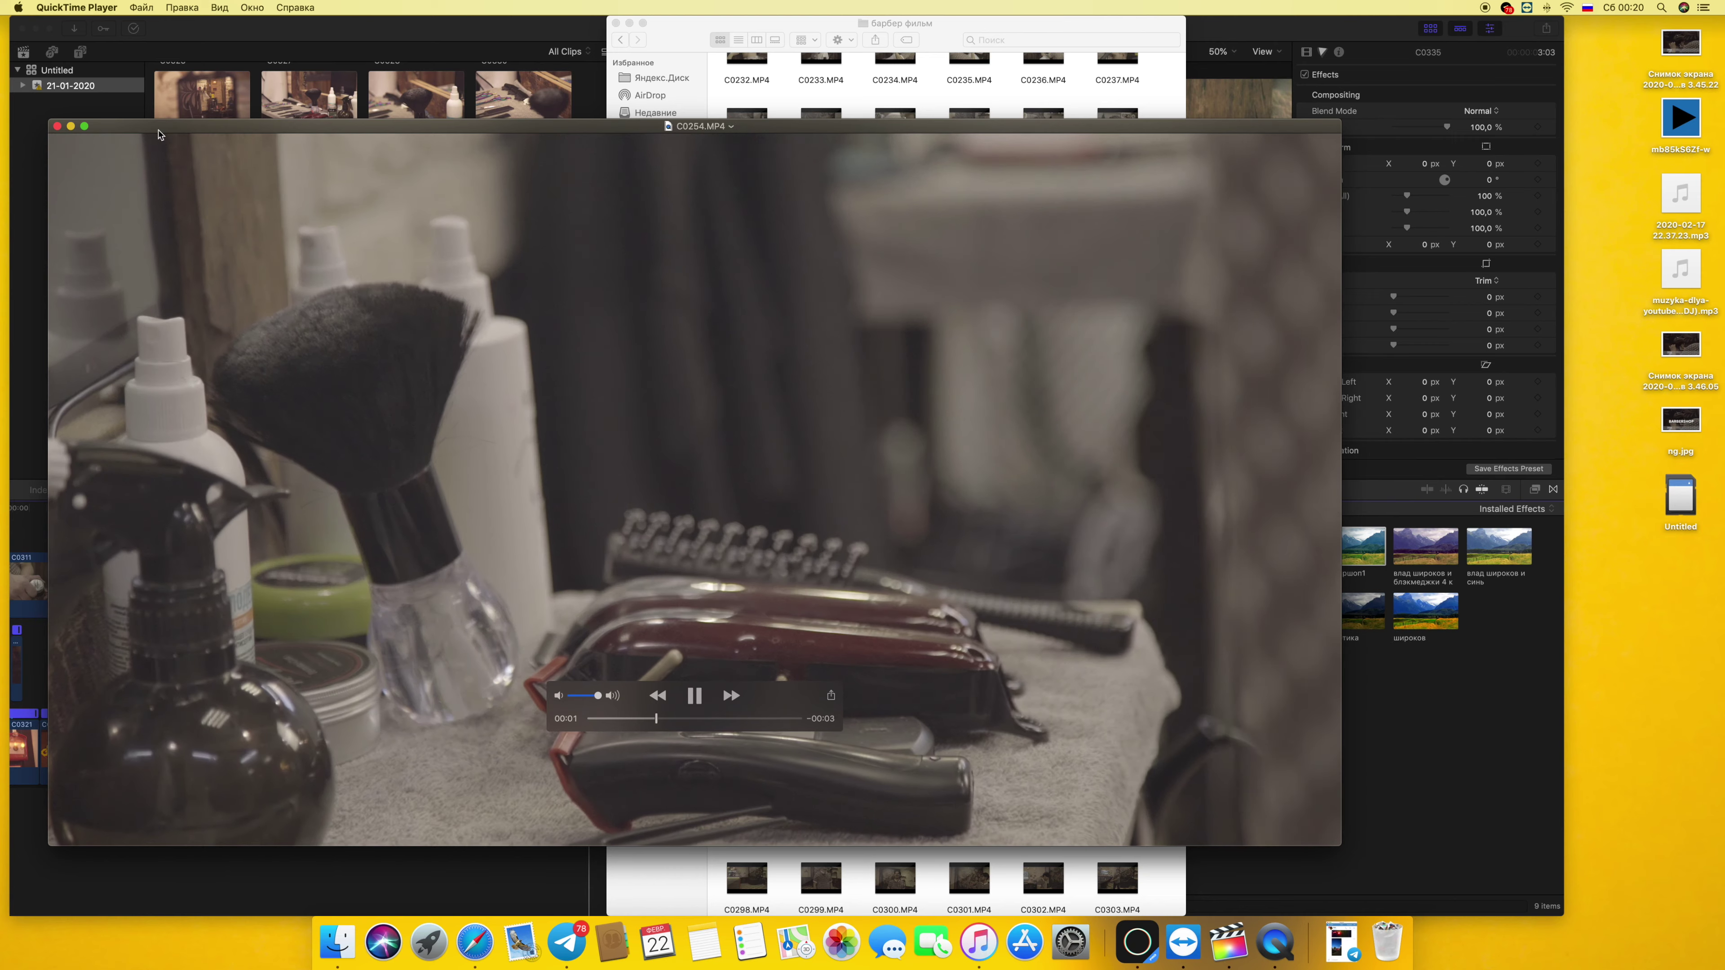
left_click(58, 126)
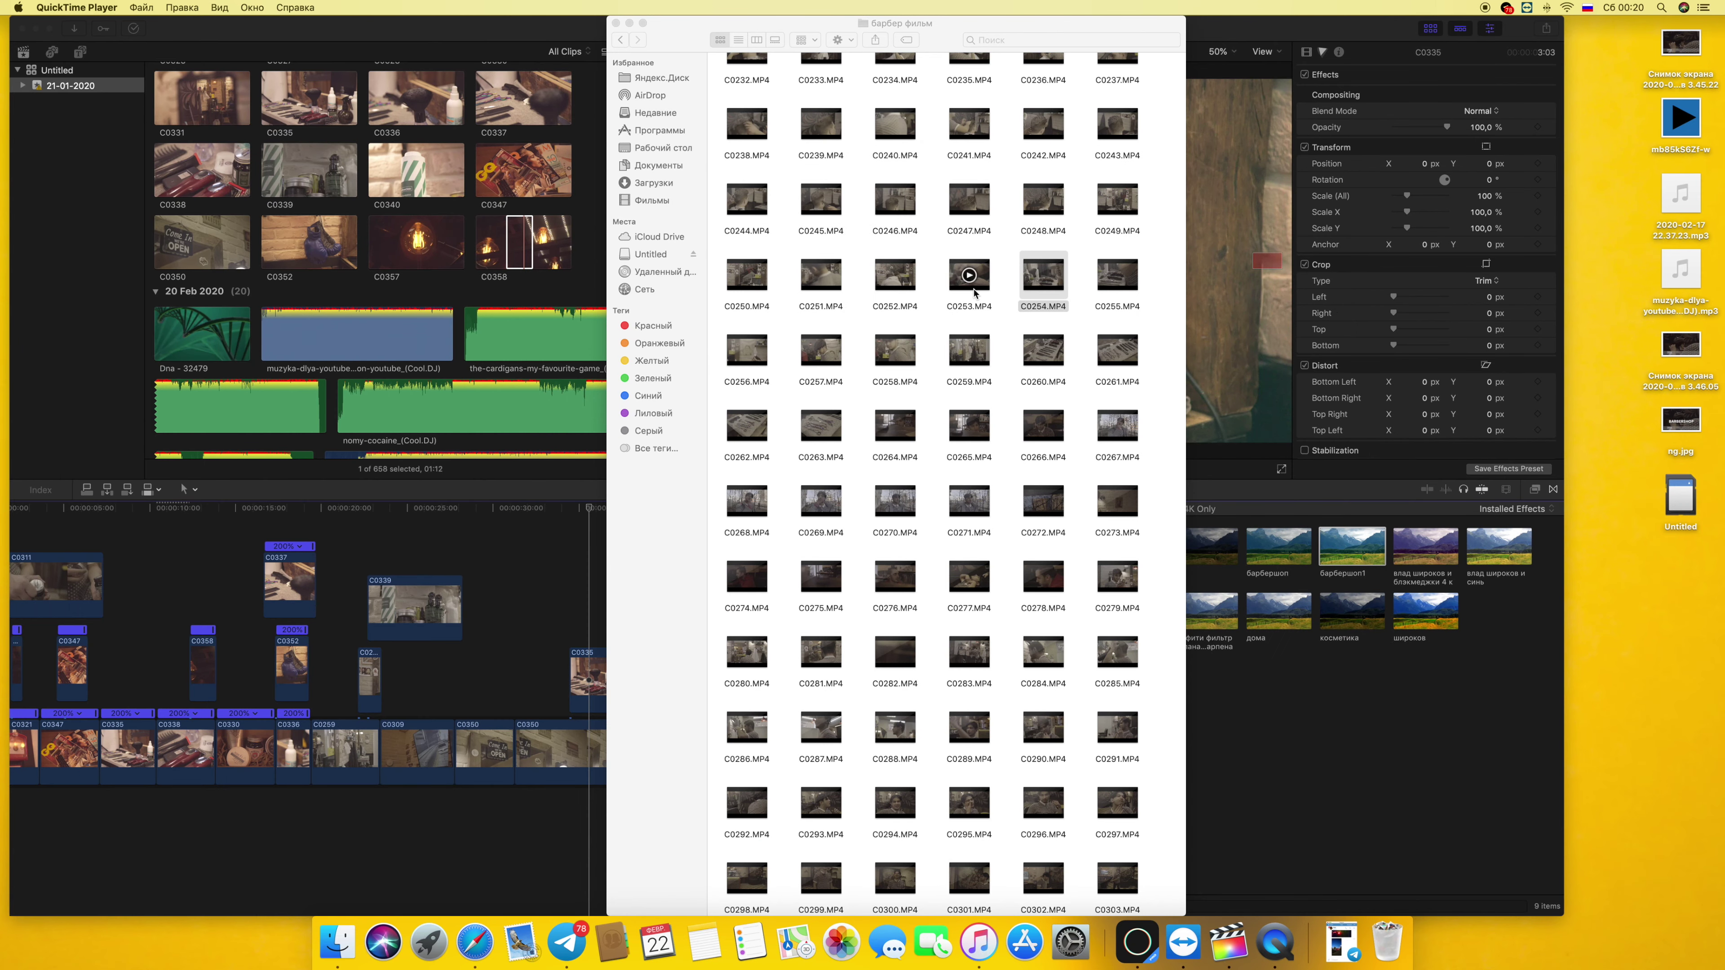
Preview C0253.MP4 and drag it into the timeline as a connected clip
double_click(975, 292)
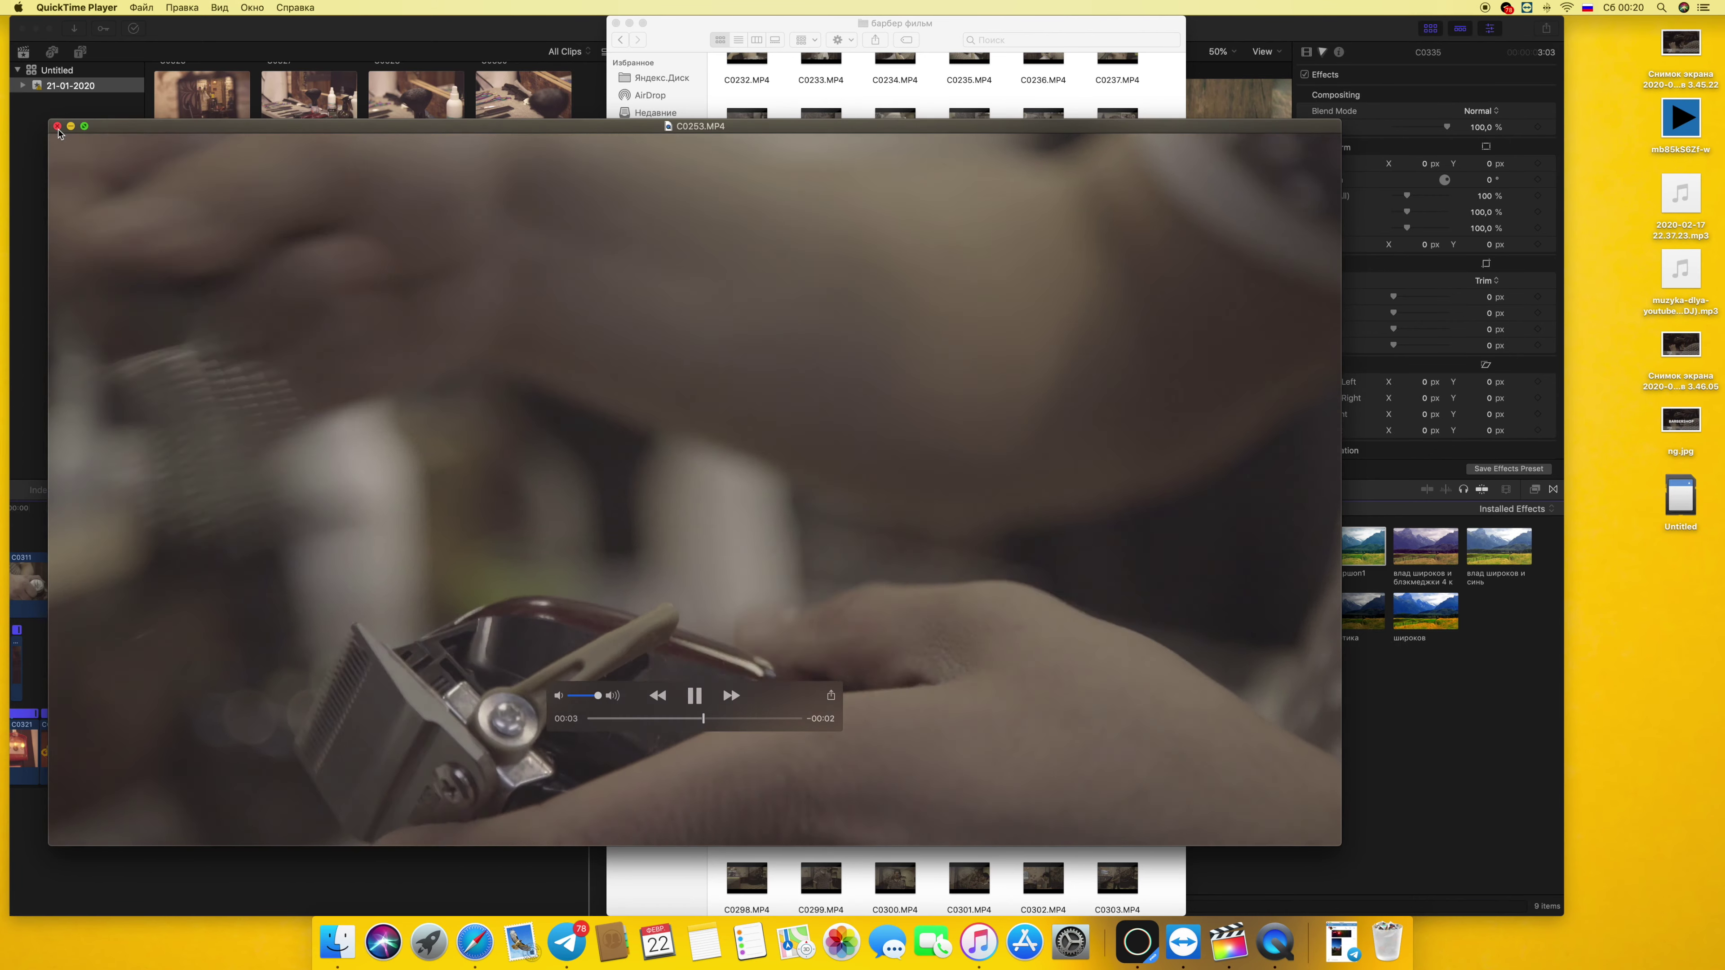
left_click(57, 126)
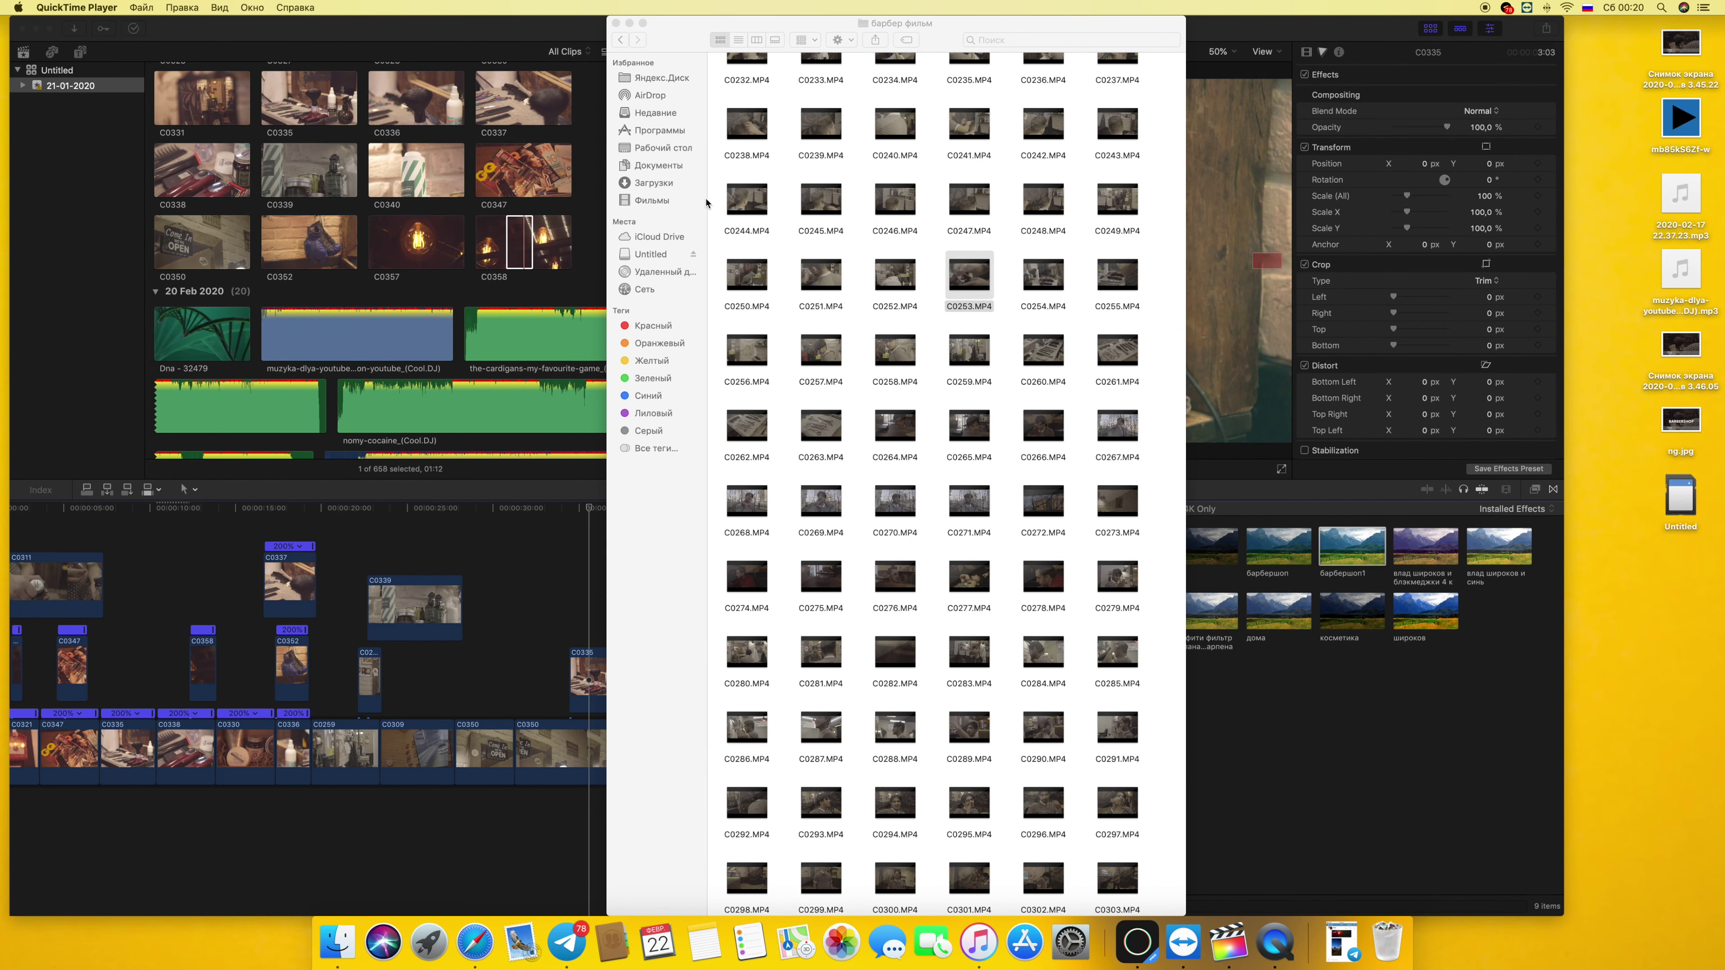
left_click_drag(984, 285, 556, 572)
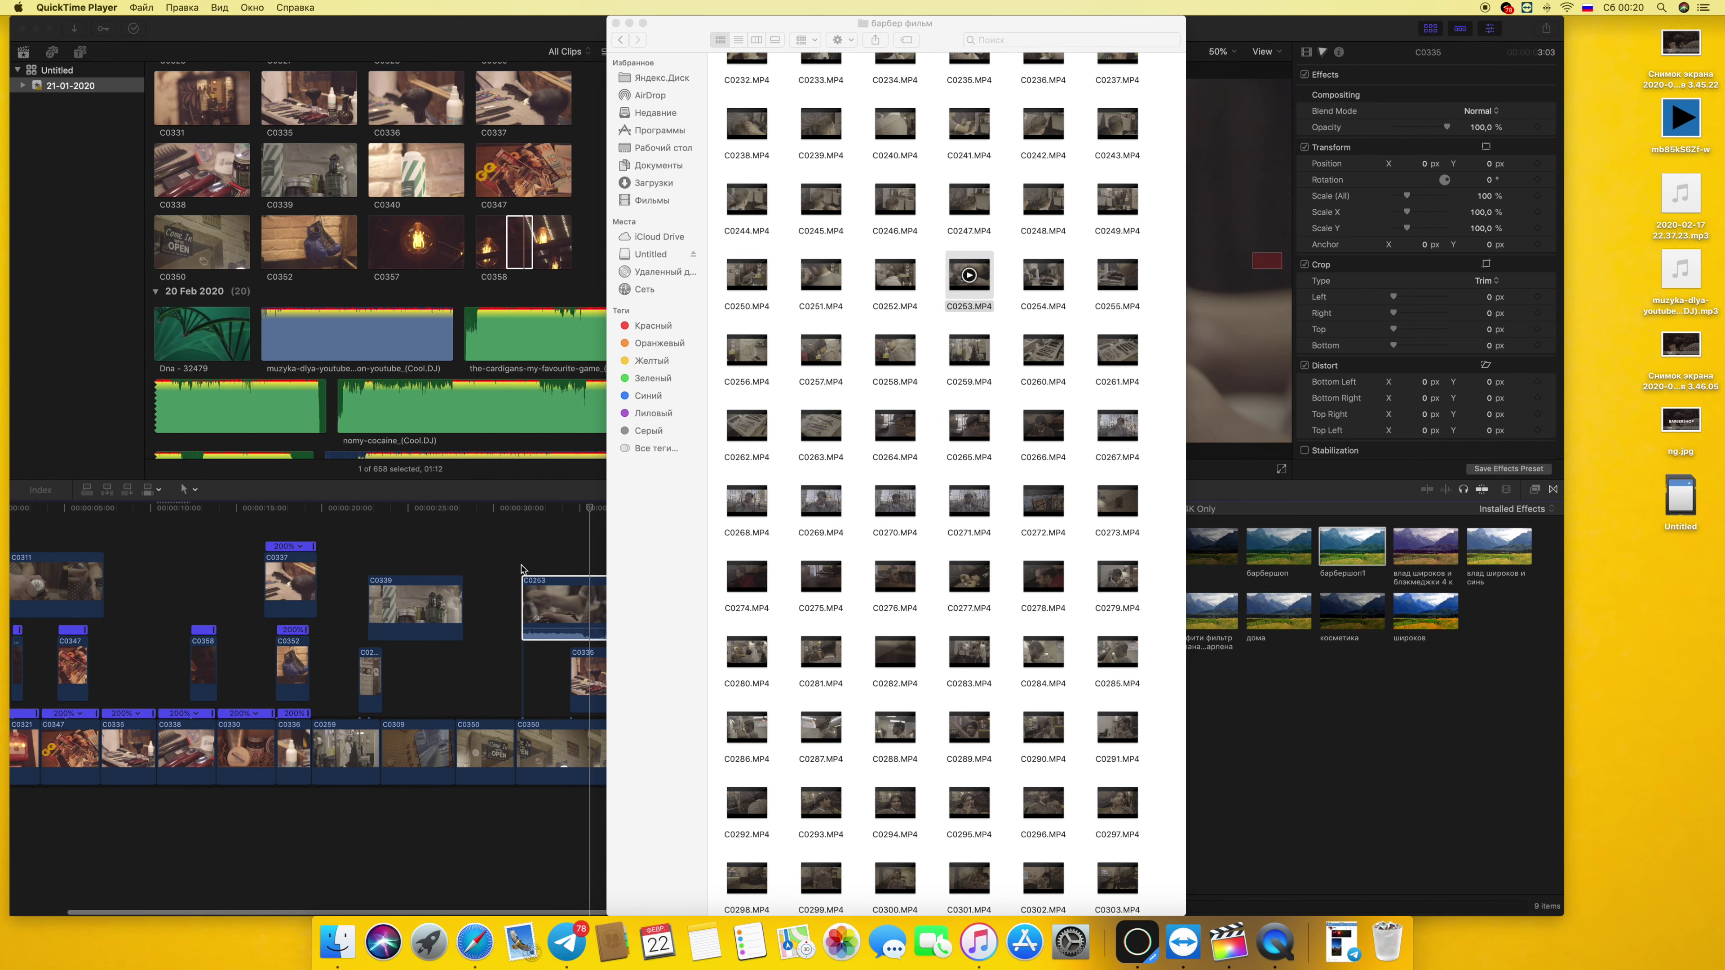
left_click(555, 573)
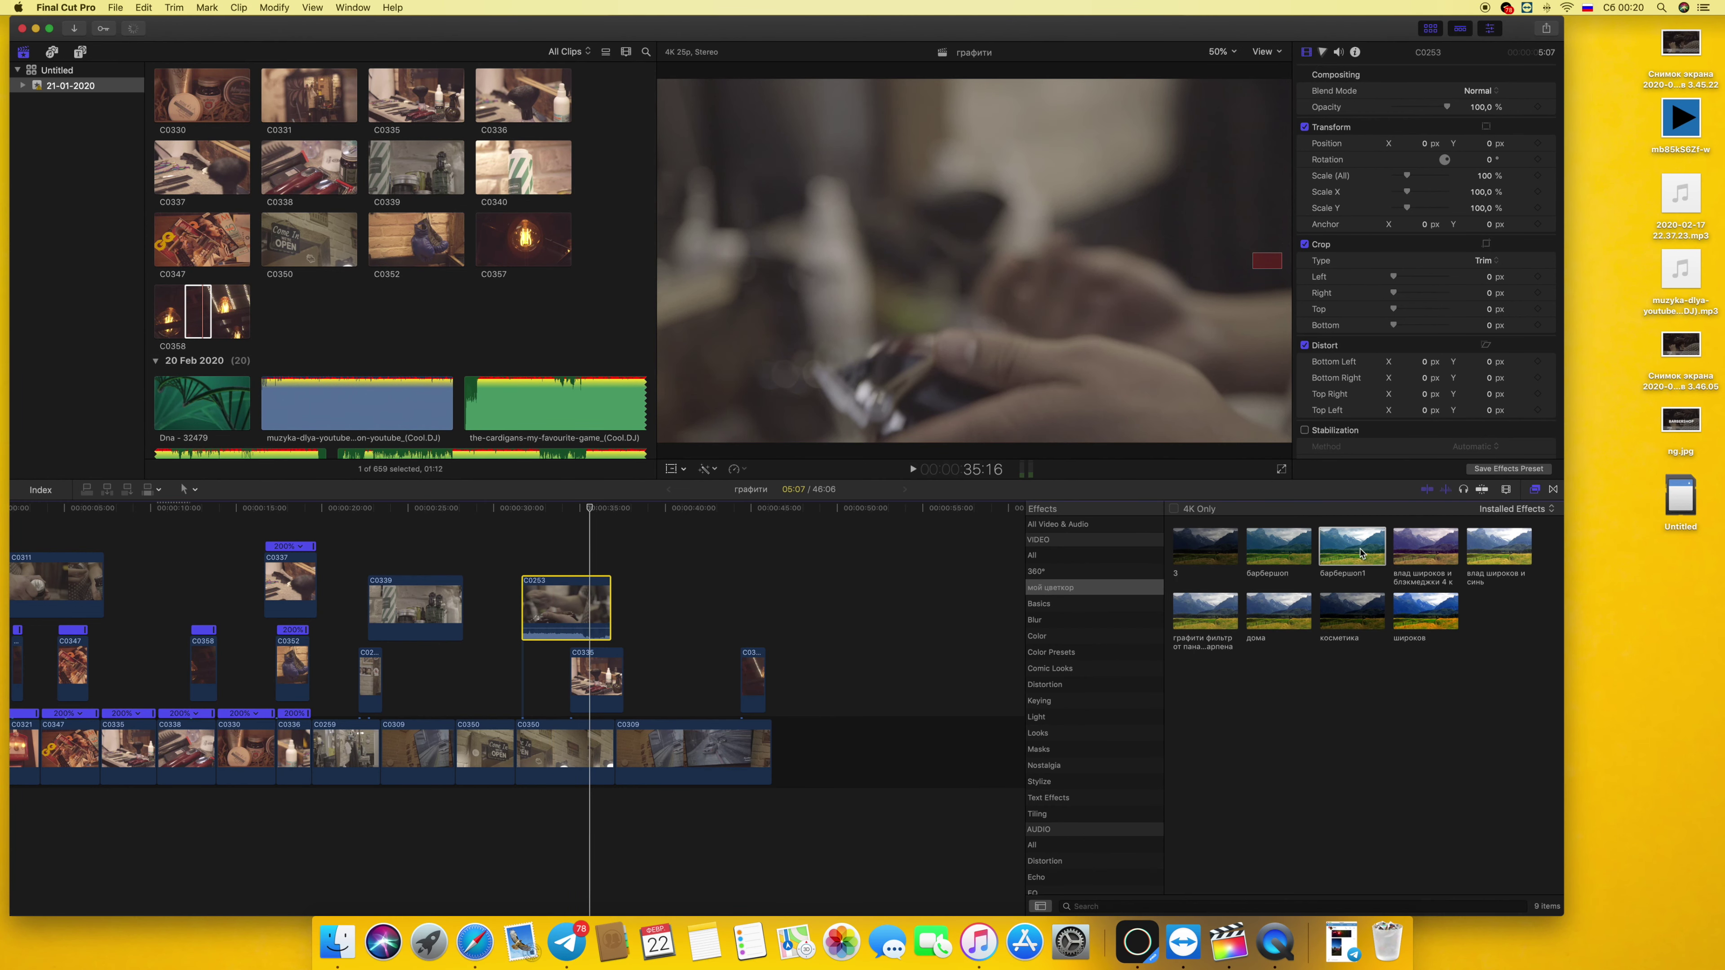
Apply the барбершоп1 effect to clip C0253 and play the timeline
left_click_drag(1360, 553, 564, 604)
left_click(514, 548)
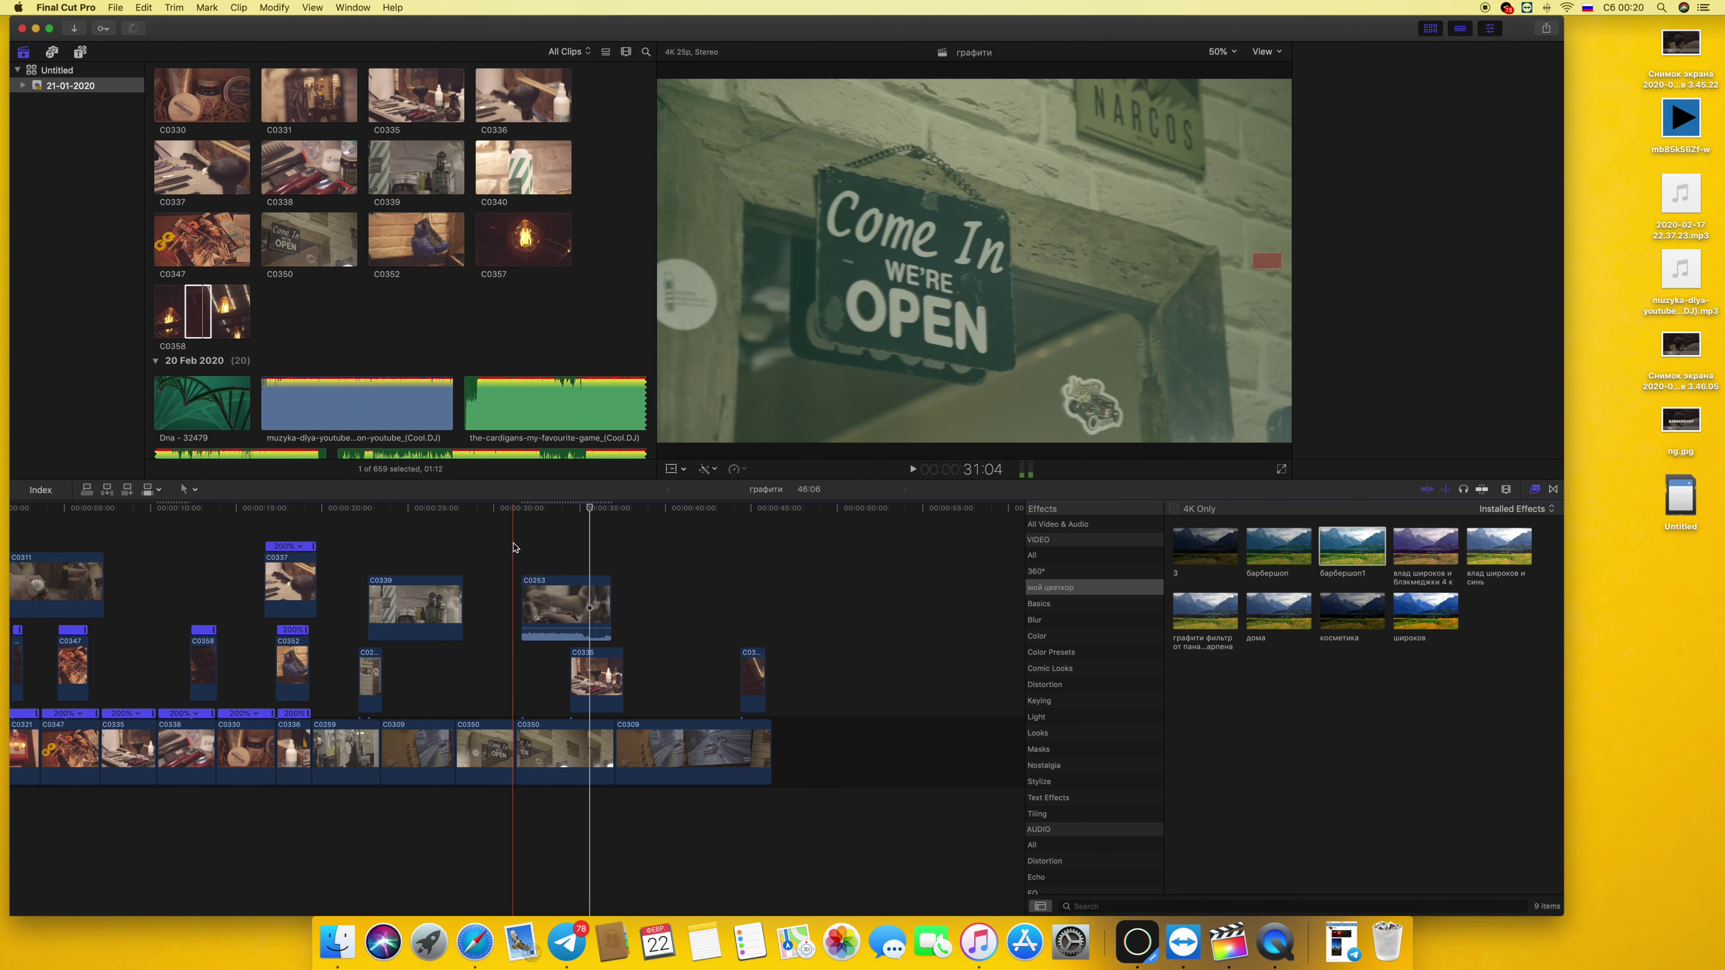
key("space")
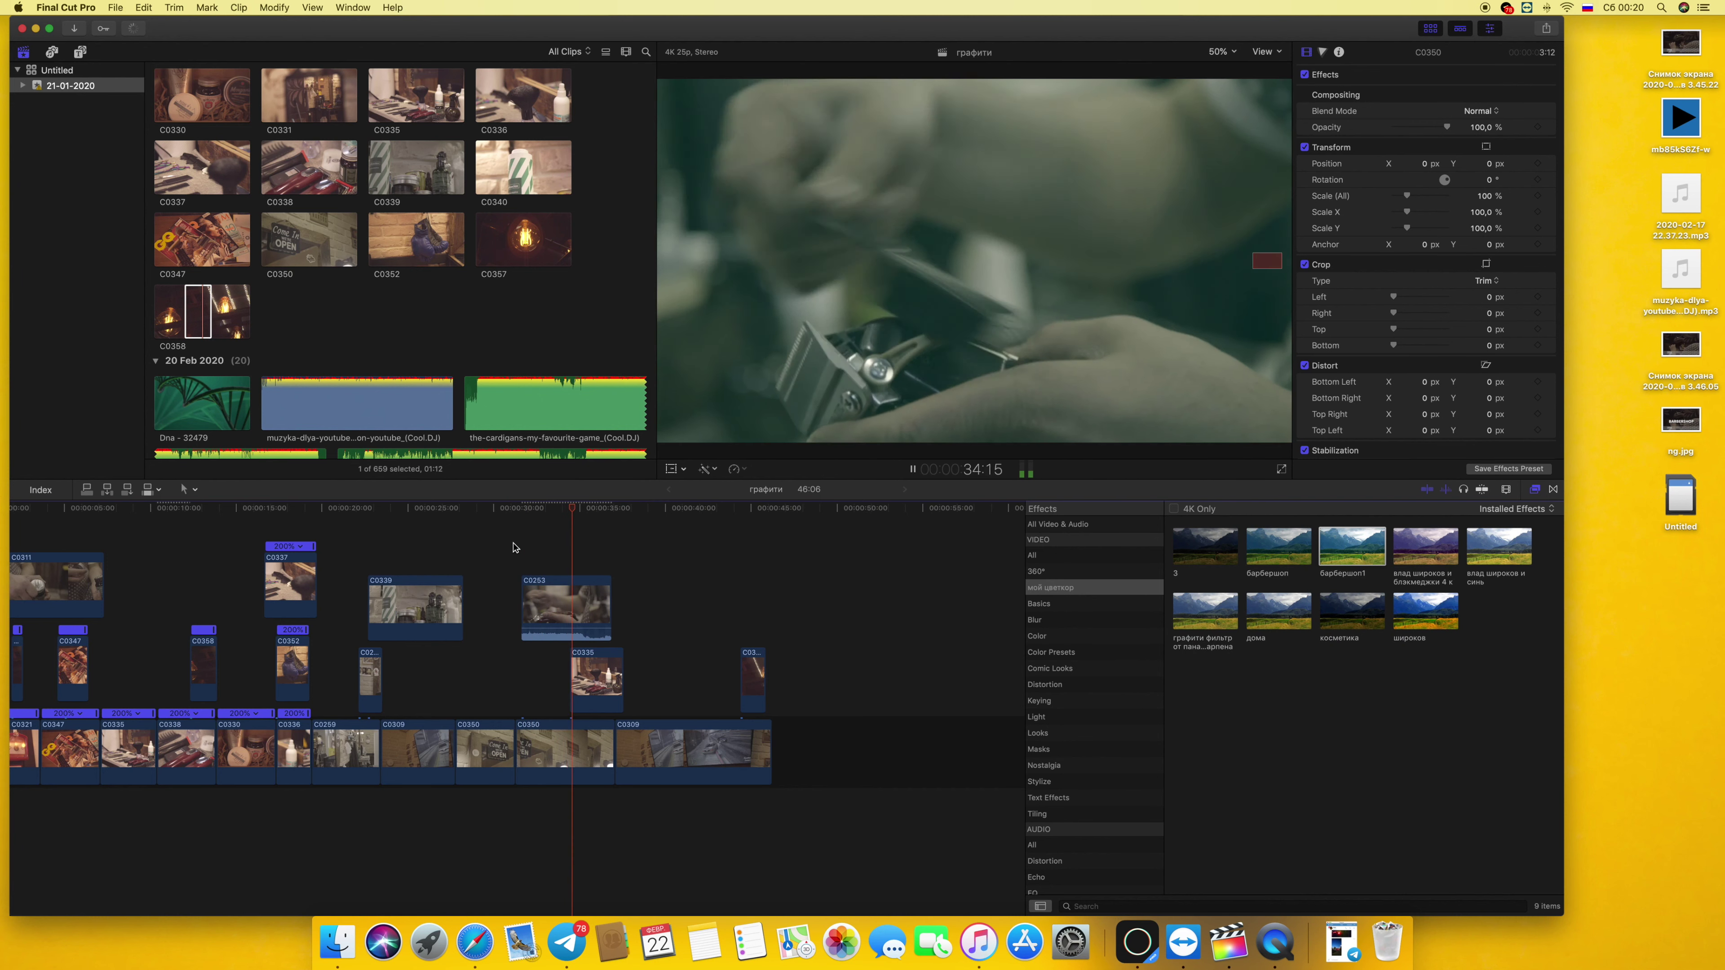
Turn on Stabilization for C0253 in the Video Inspector and replay from about 23 seconds
left_click(565, 605)
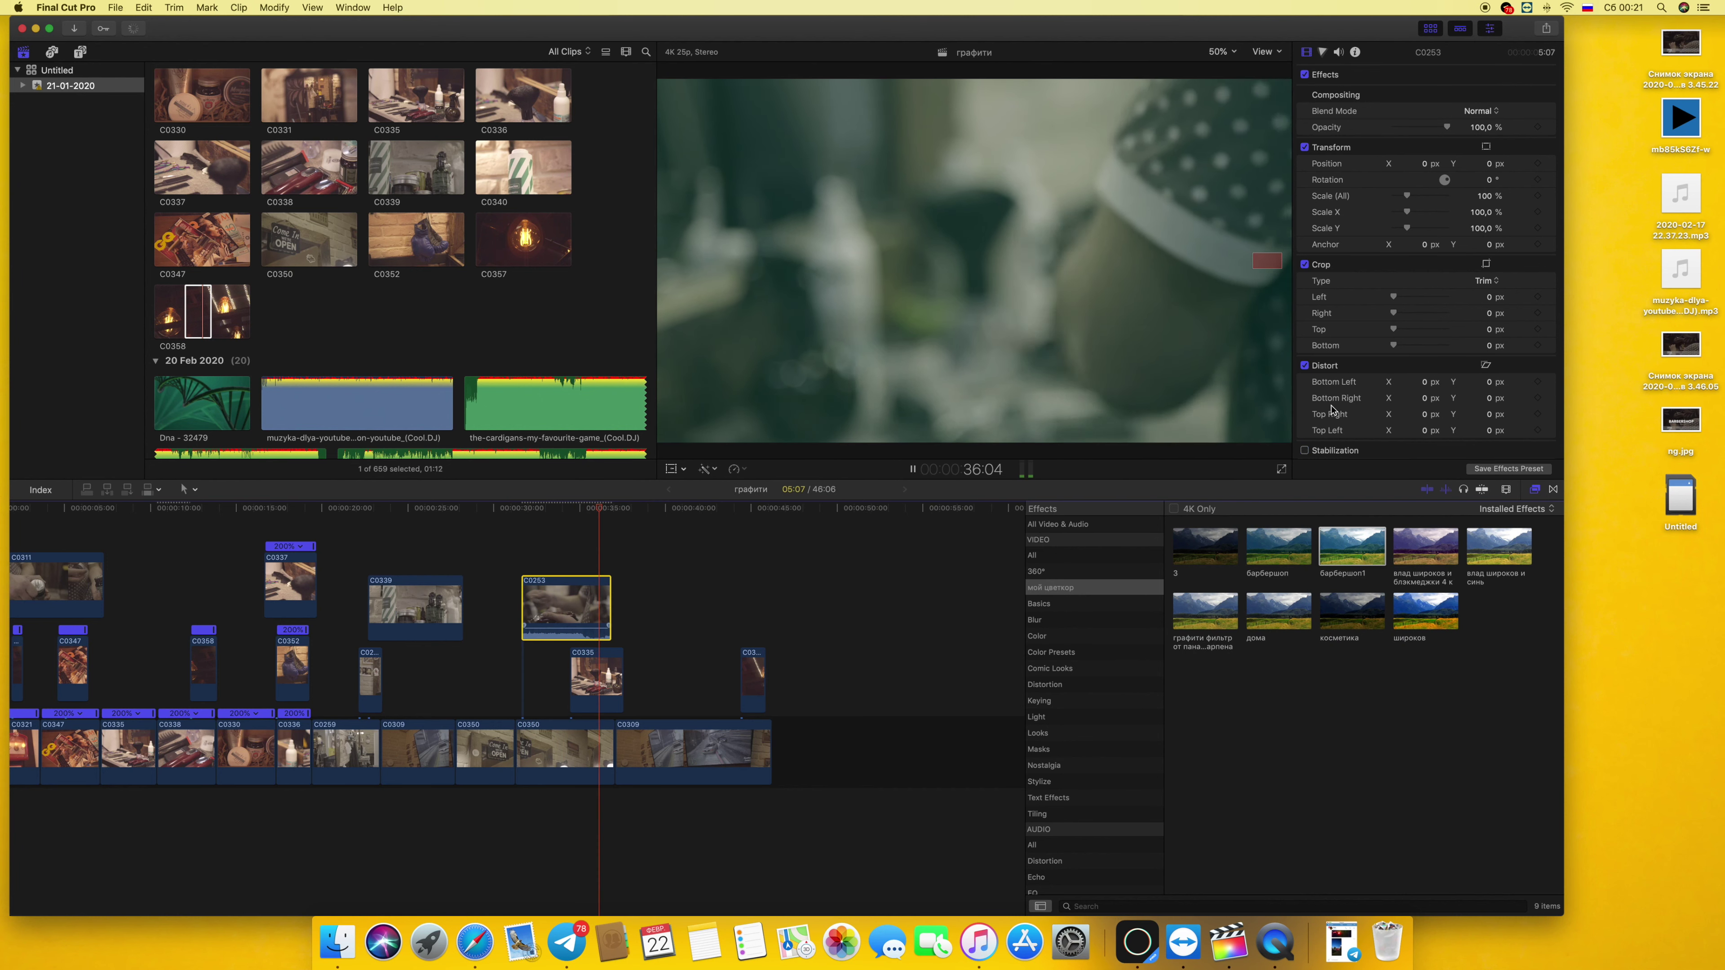
left_click(1305, 450)
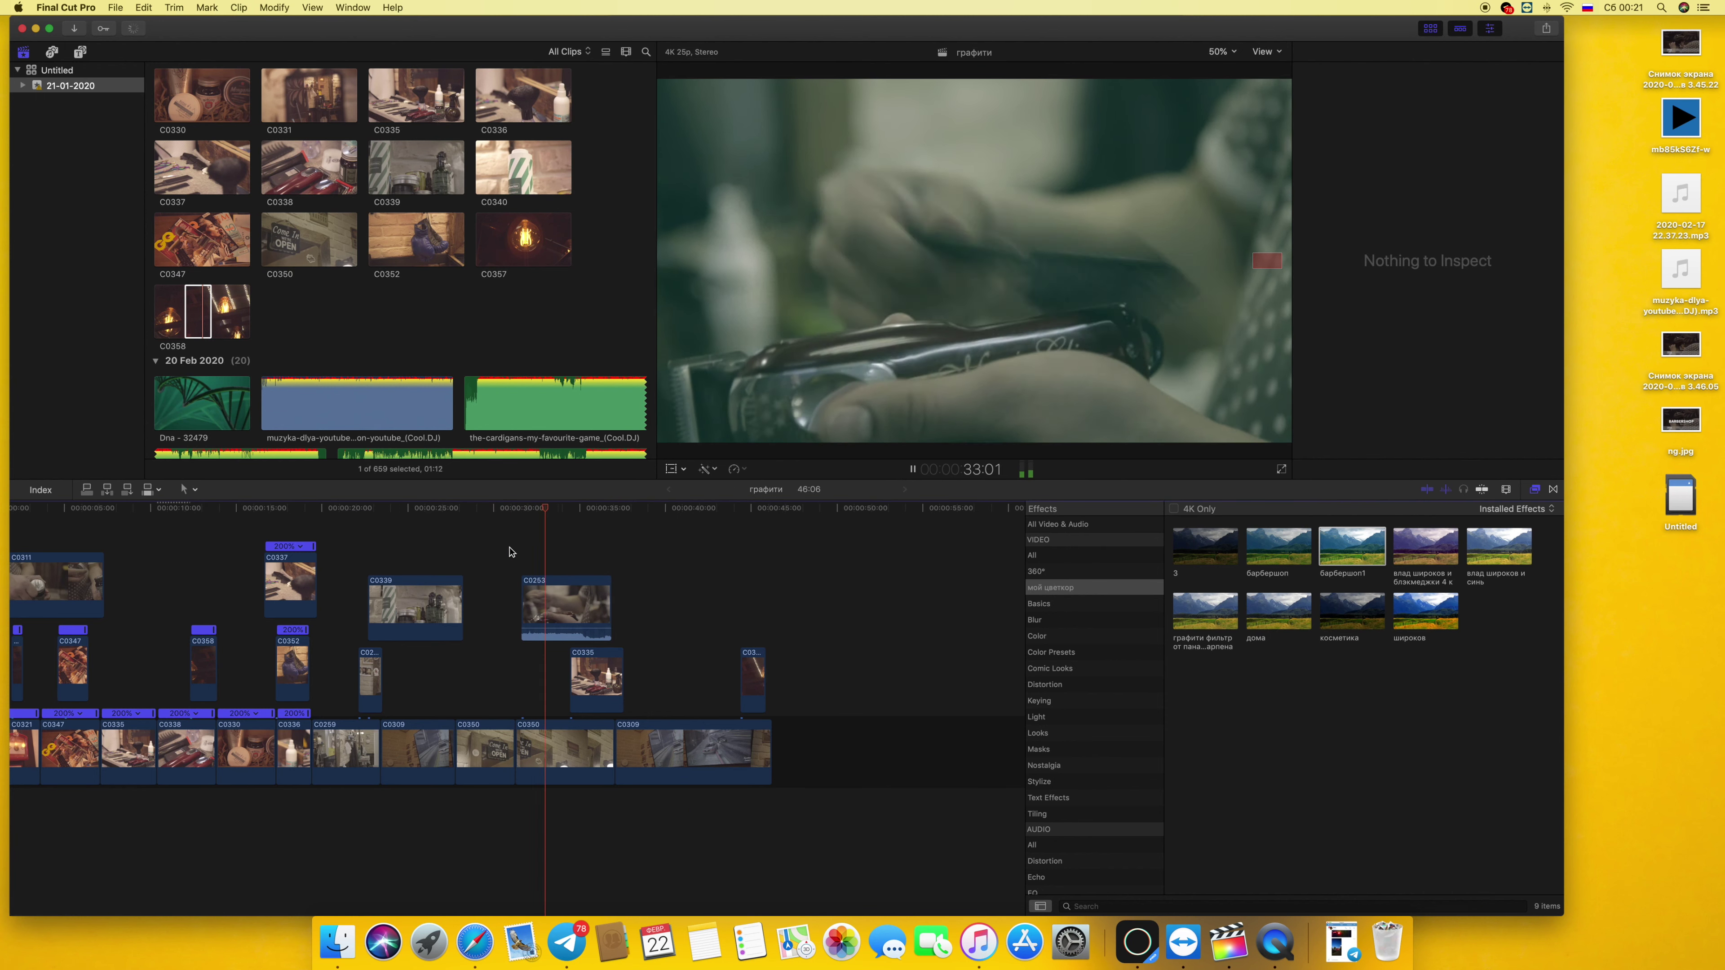
left_click(375, 545)
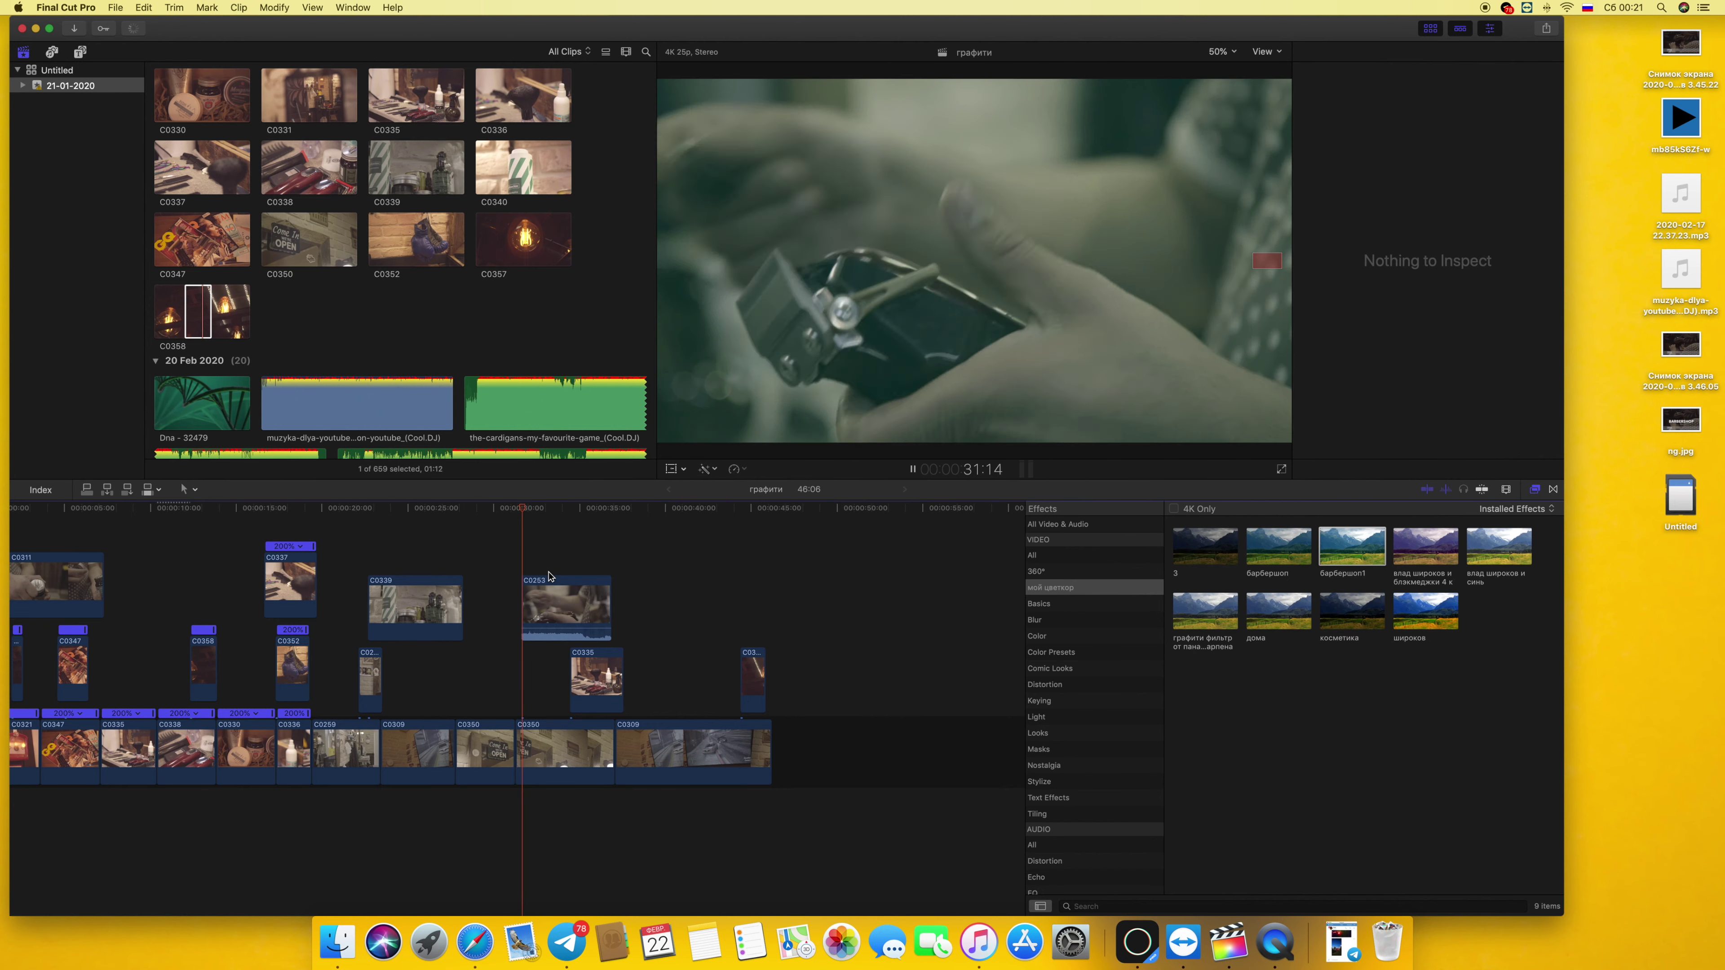
Slow clip C0253 down to 10% and play it from its start
left_click(557, 598)
key("space")
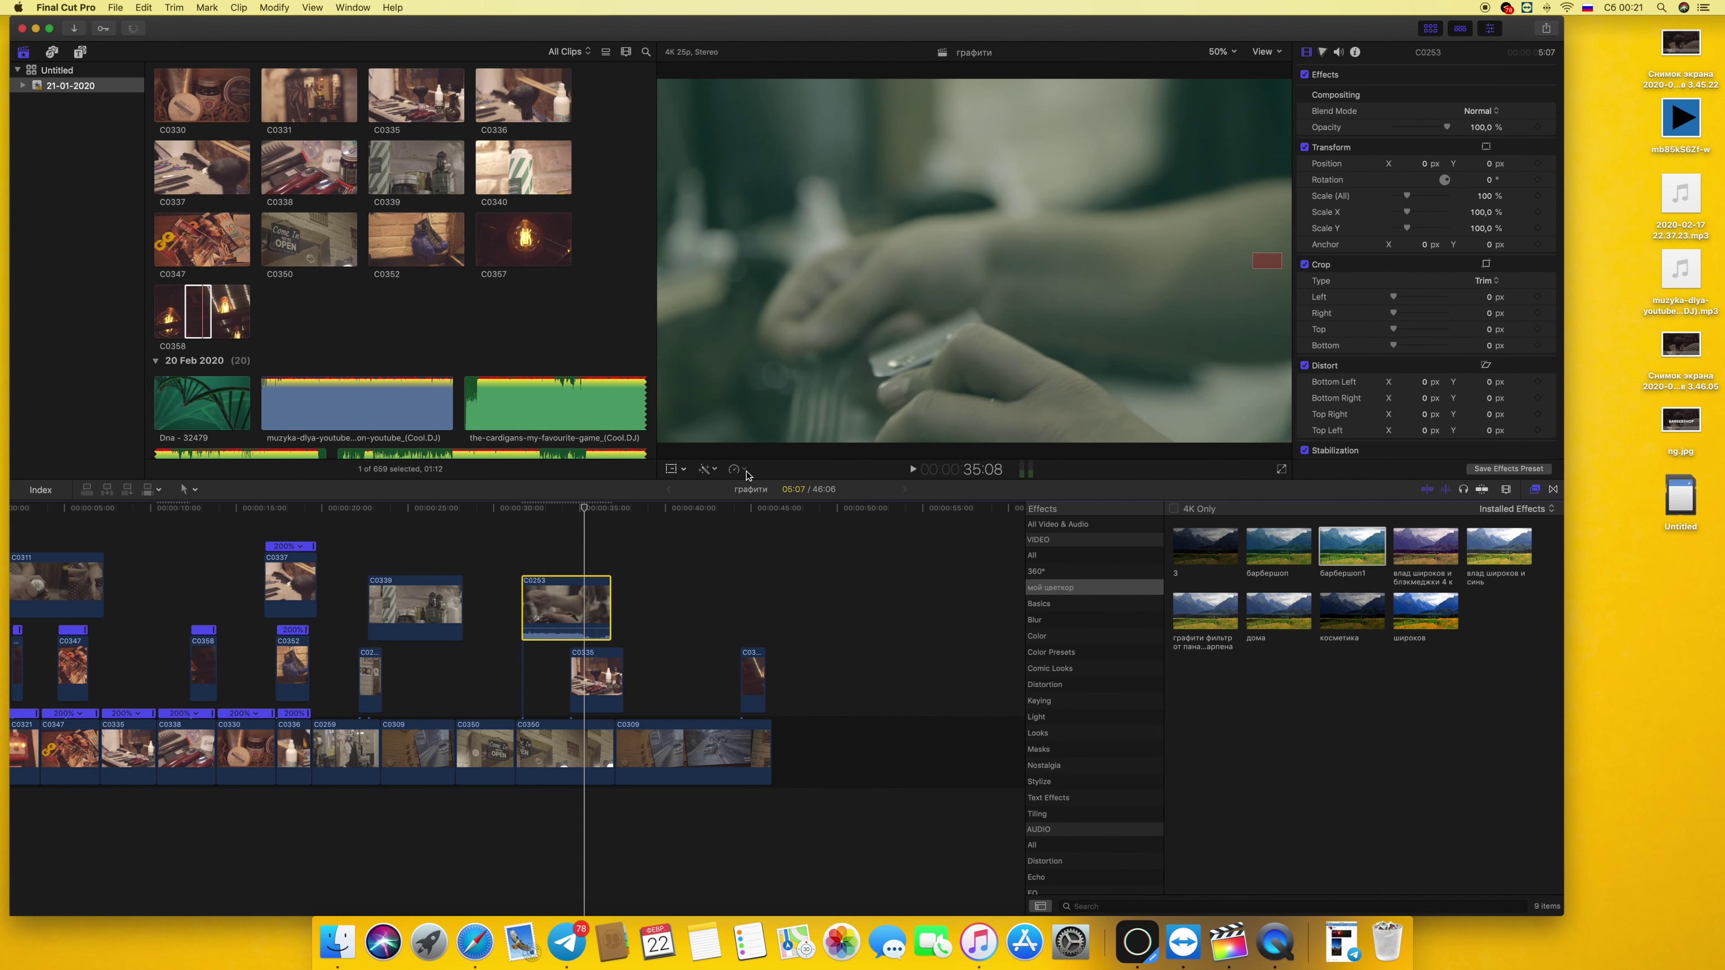
left_click(735, 469)
mouse_move(792, 487)
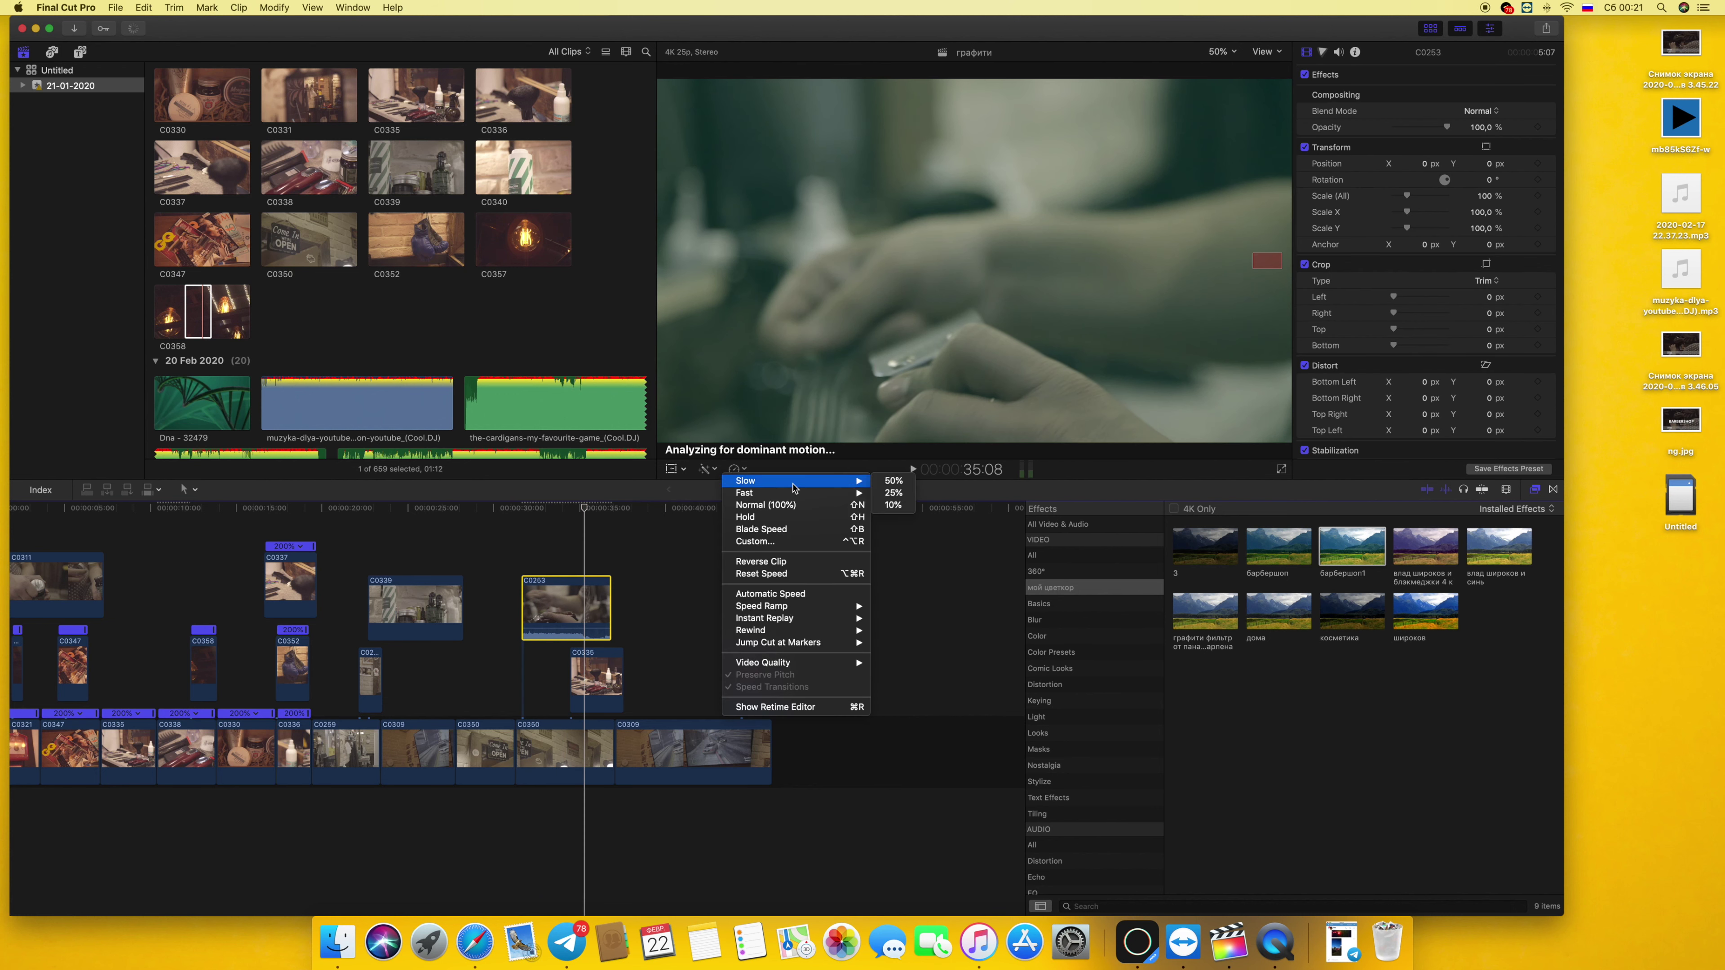
left_click(894, 506)
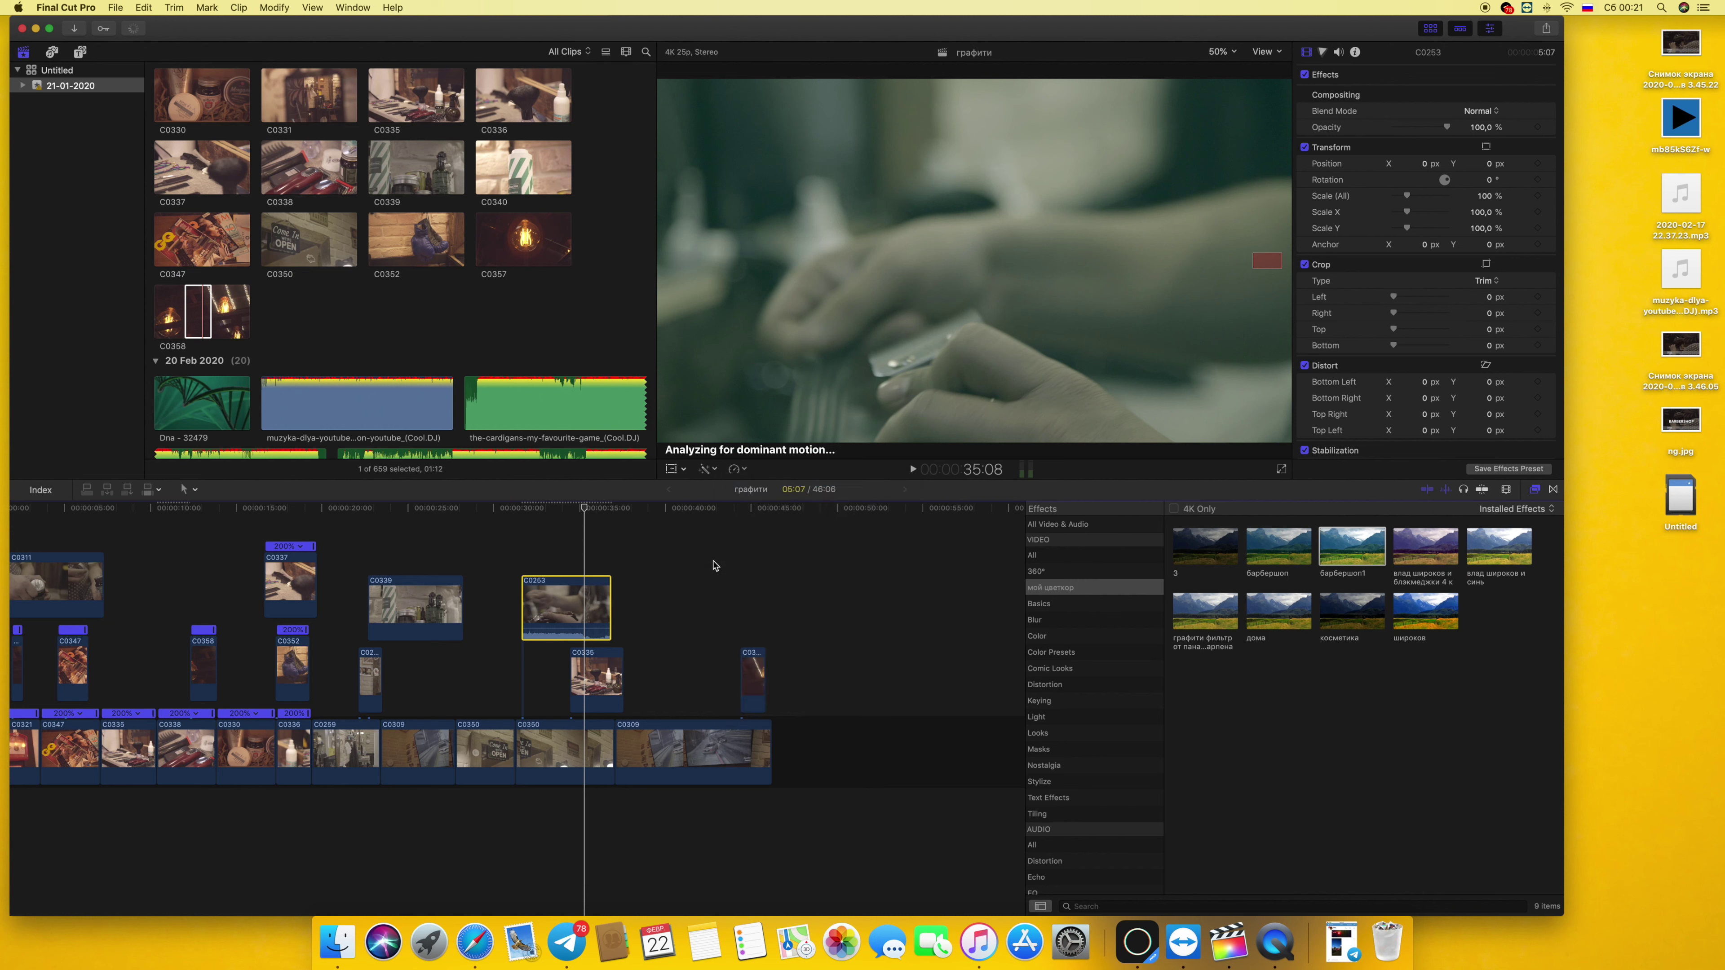
key("slash")
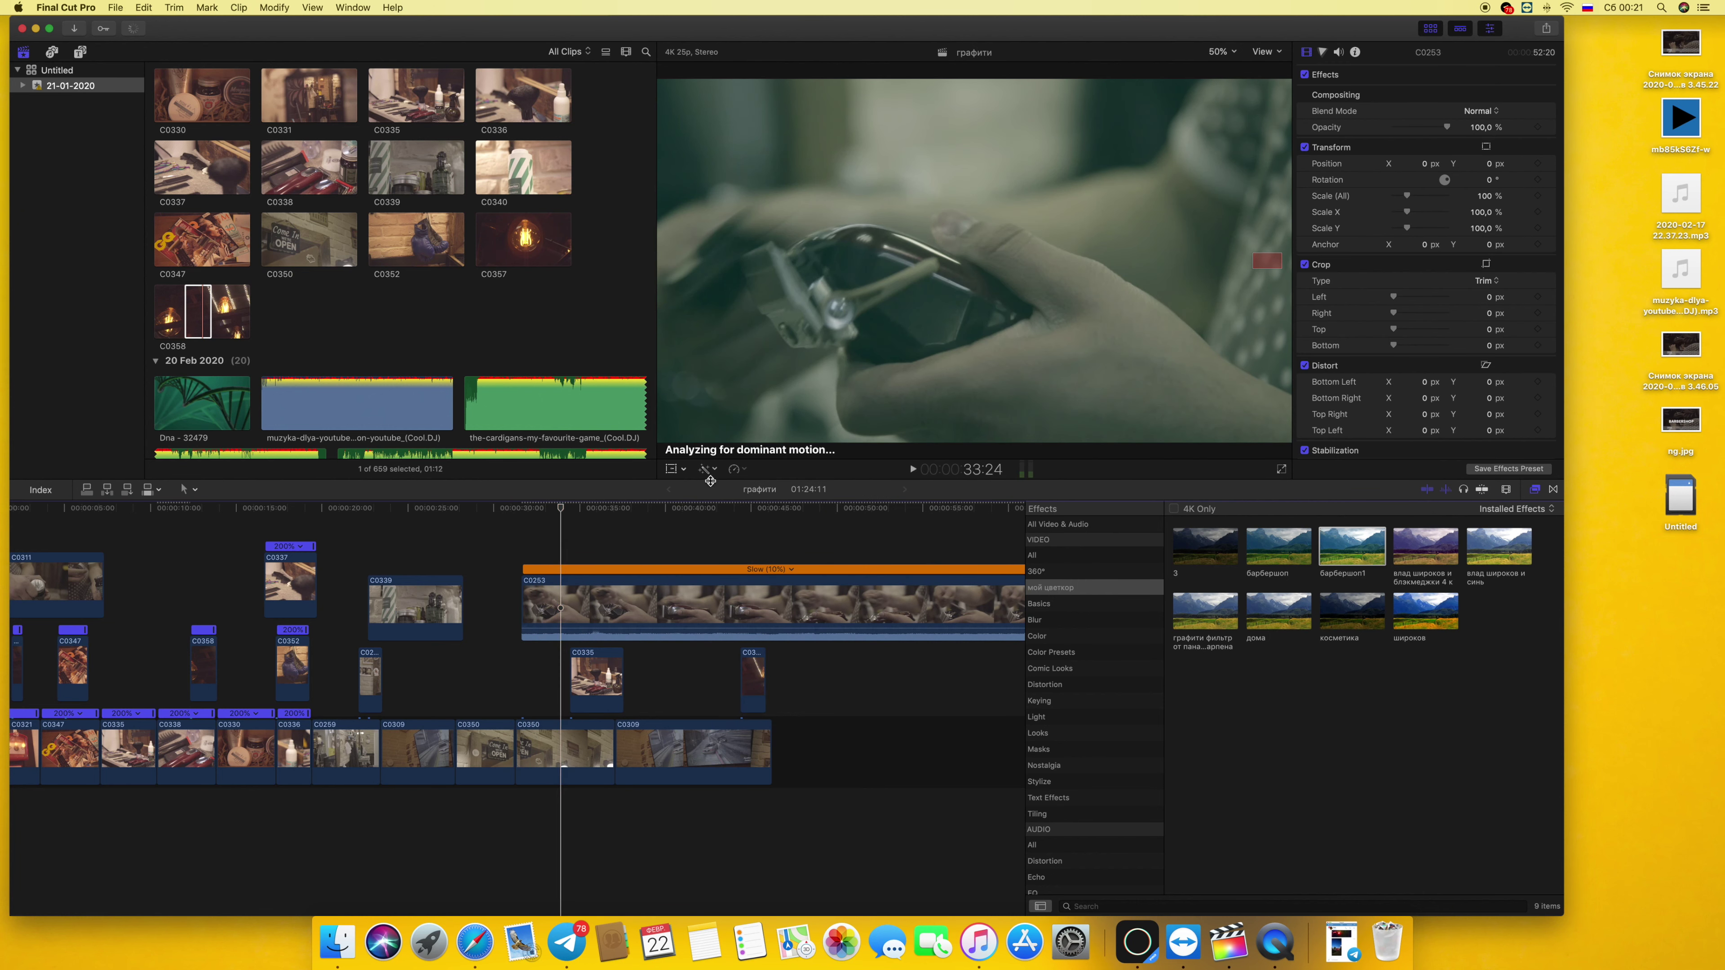
Speed clip C0253 up to 200% and play it back
left_click(743, 470)
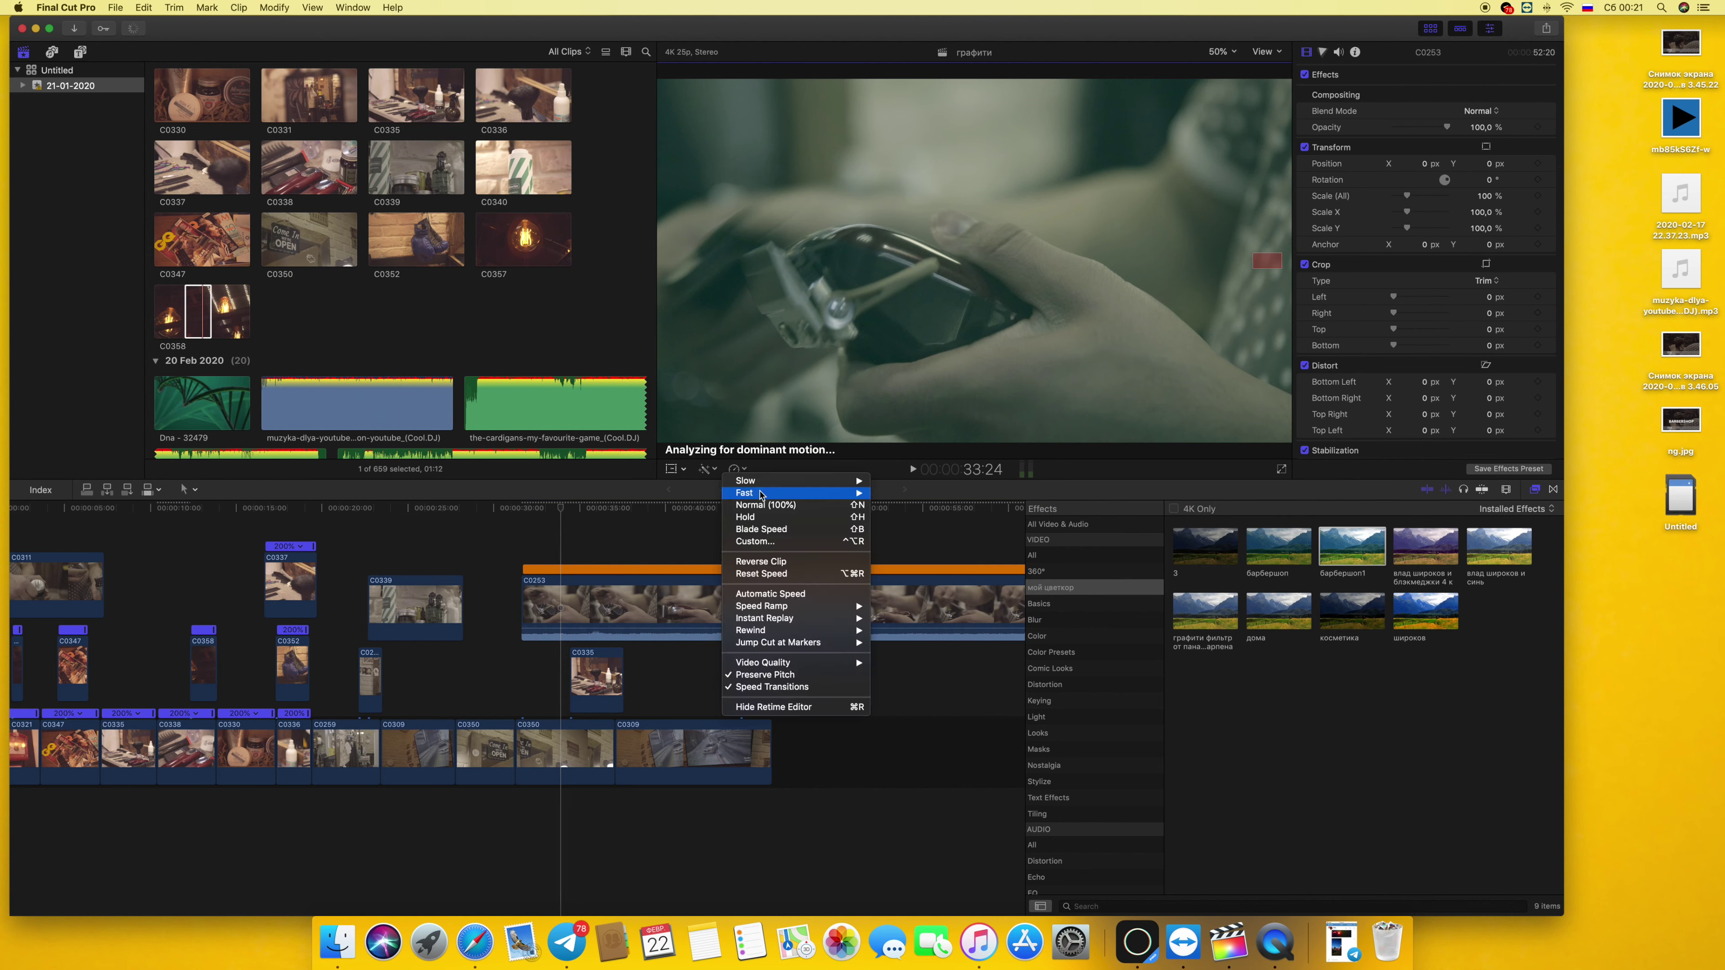
left_click(900, 494)
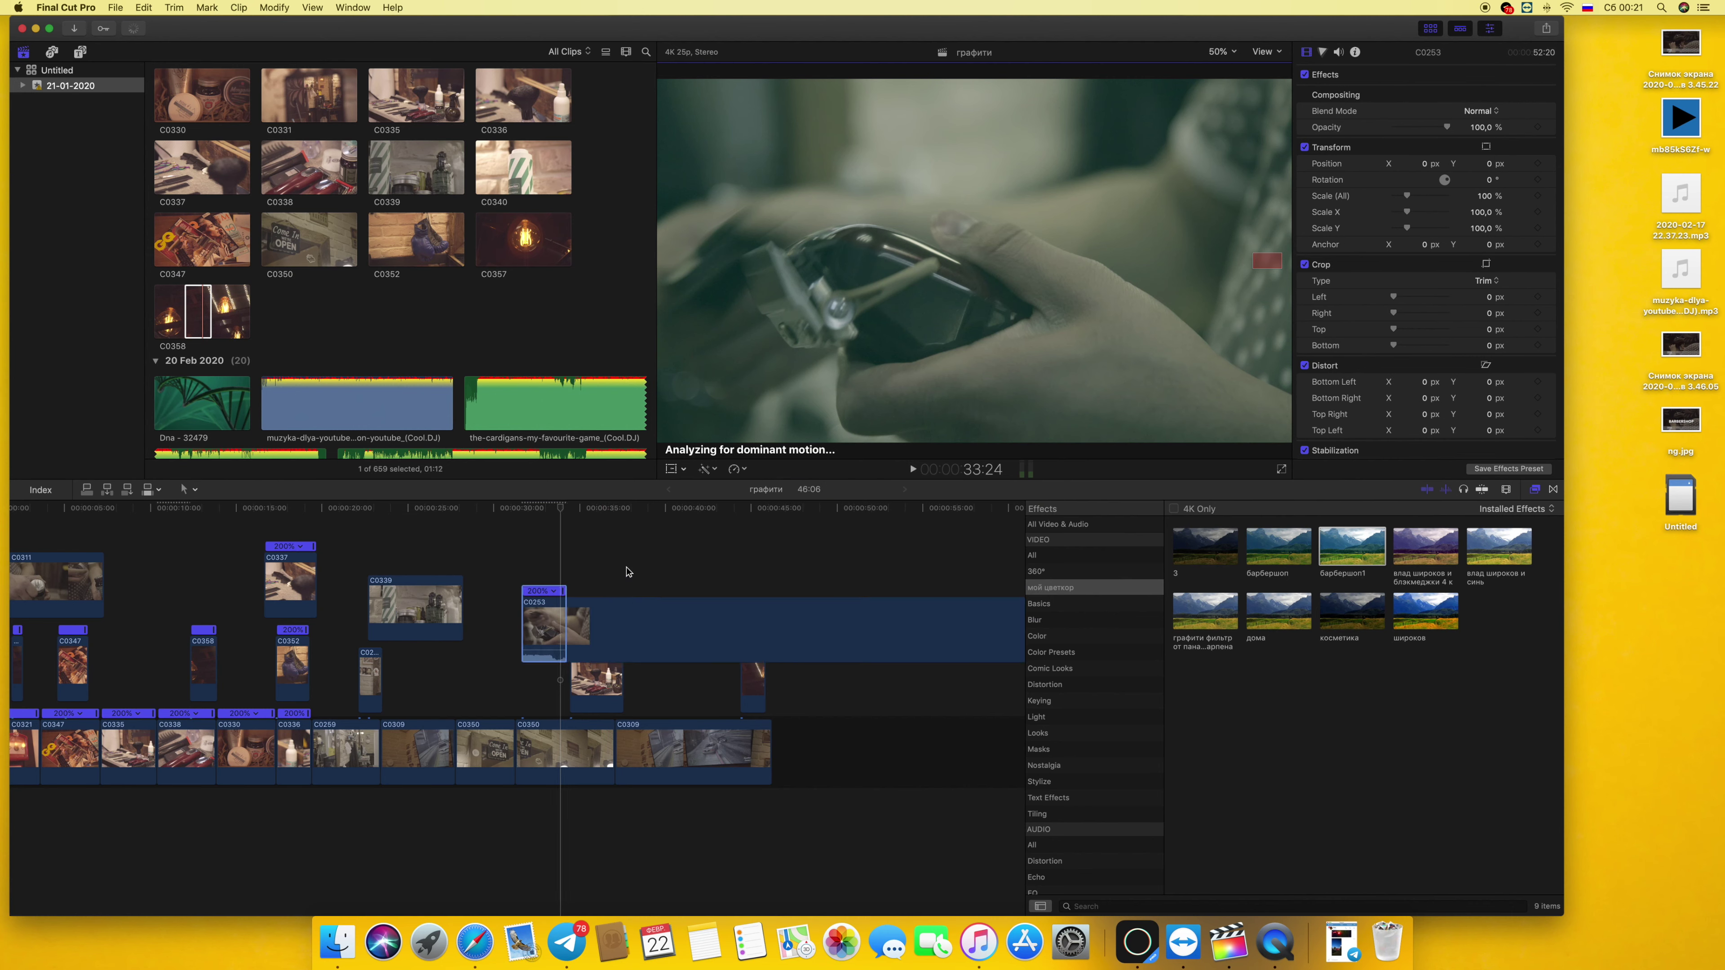
key("space")
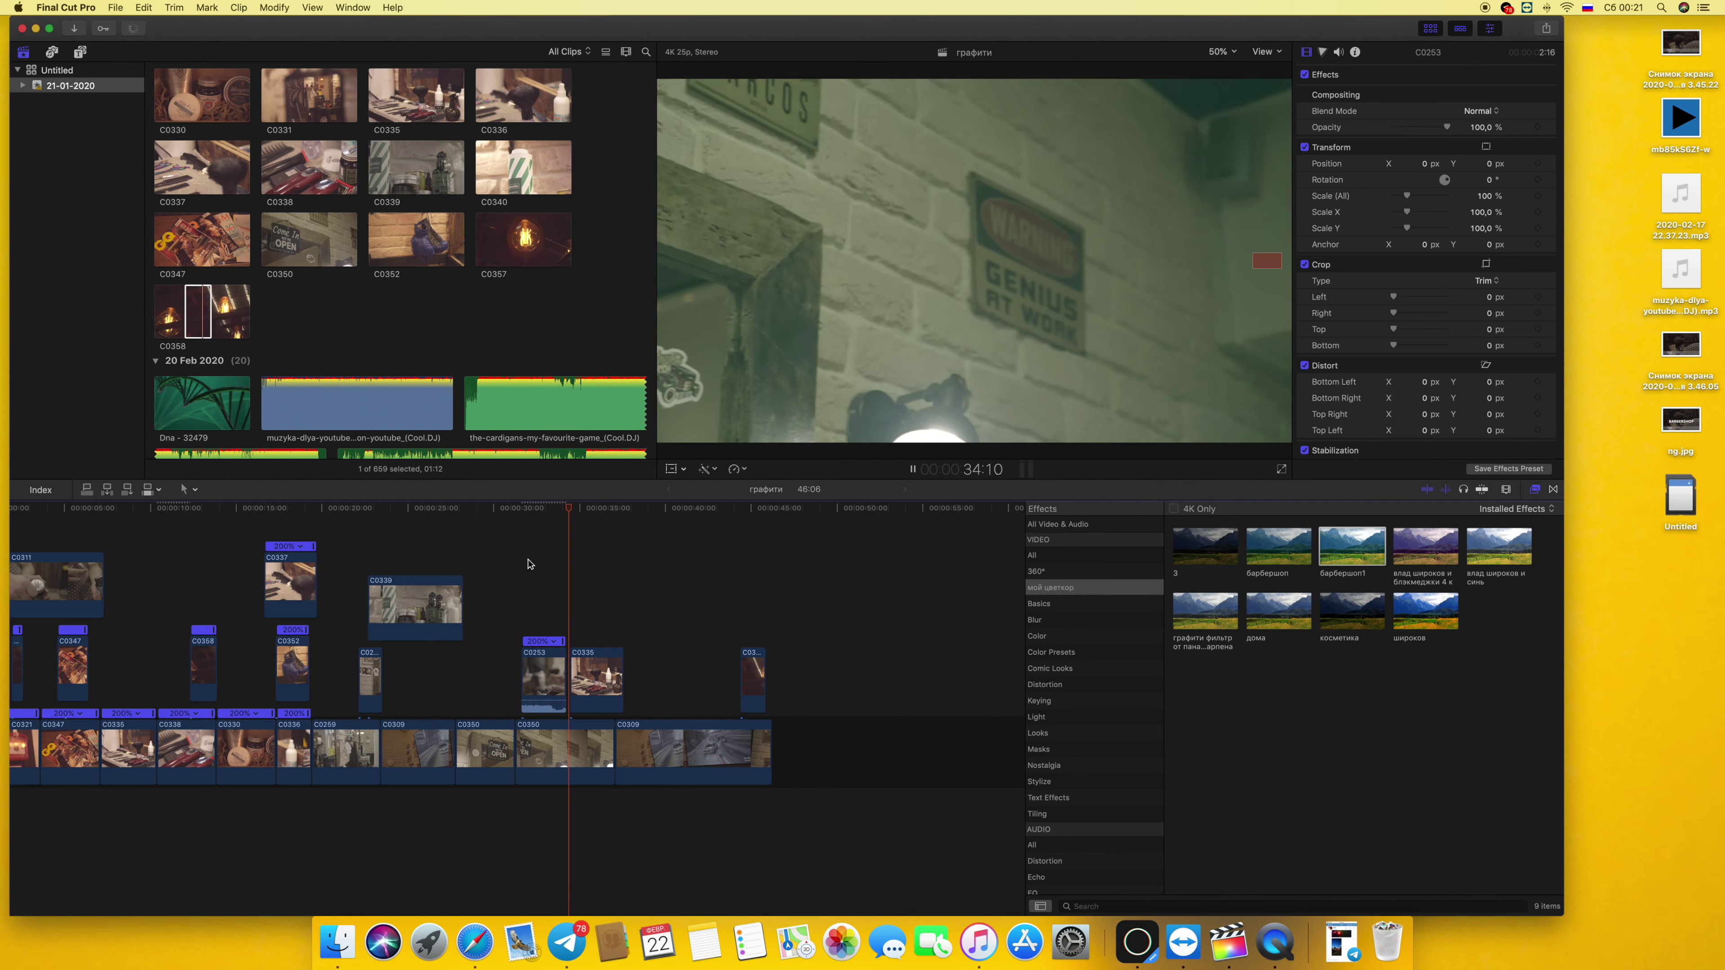
key("space")
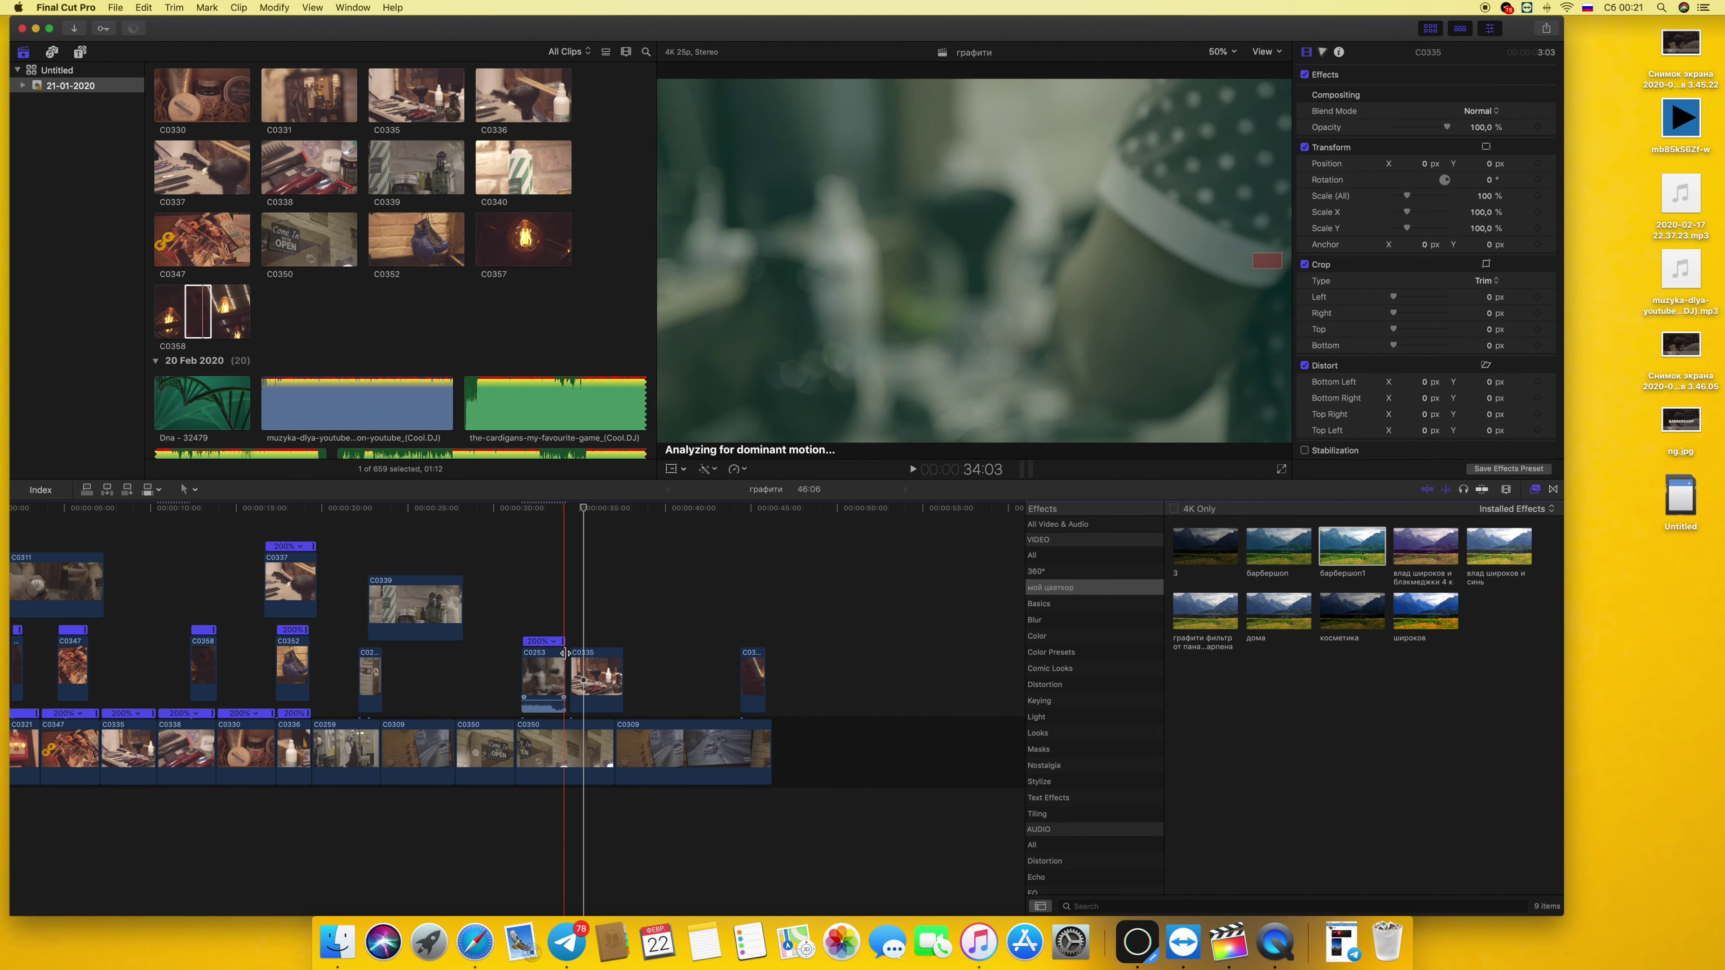
Trim the end of C0253 shorter to 2:01 and reopen the clip's Inspector
left_click_drag(563, 657, 555, 657)
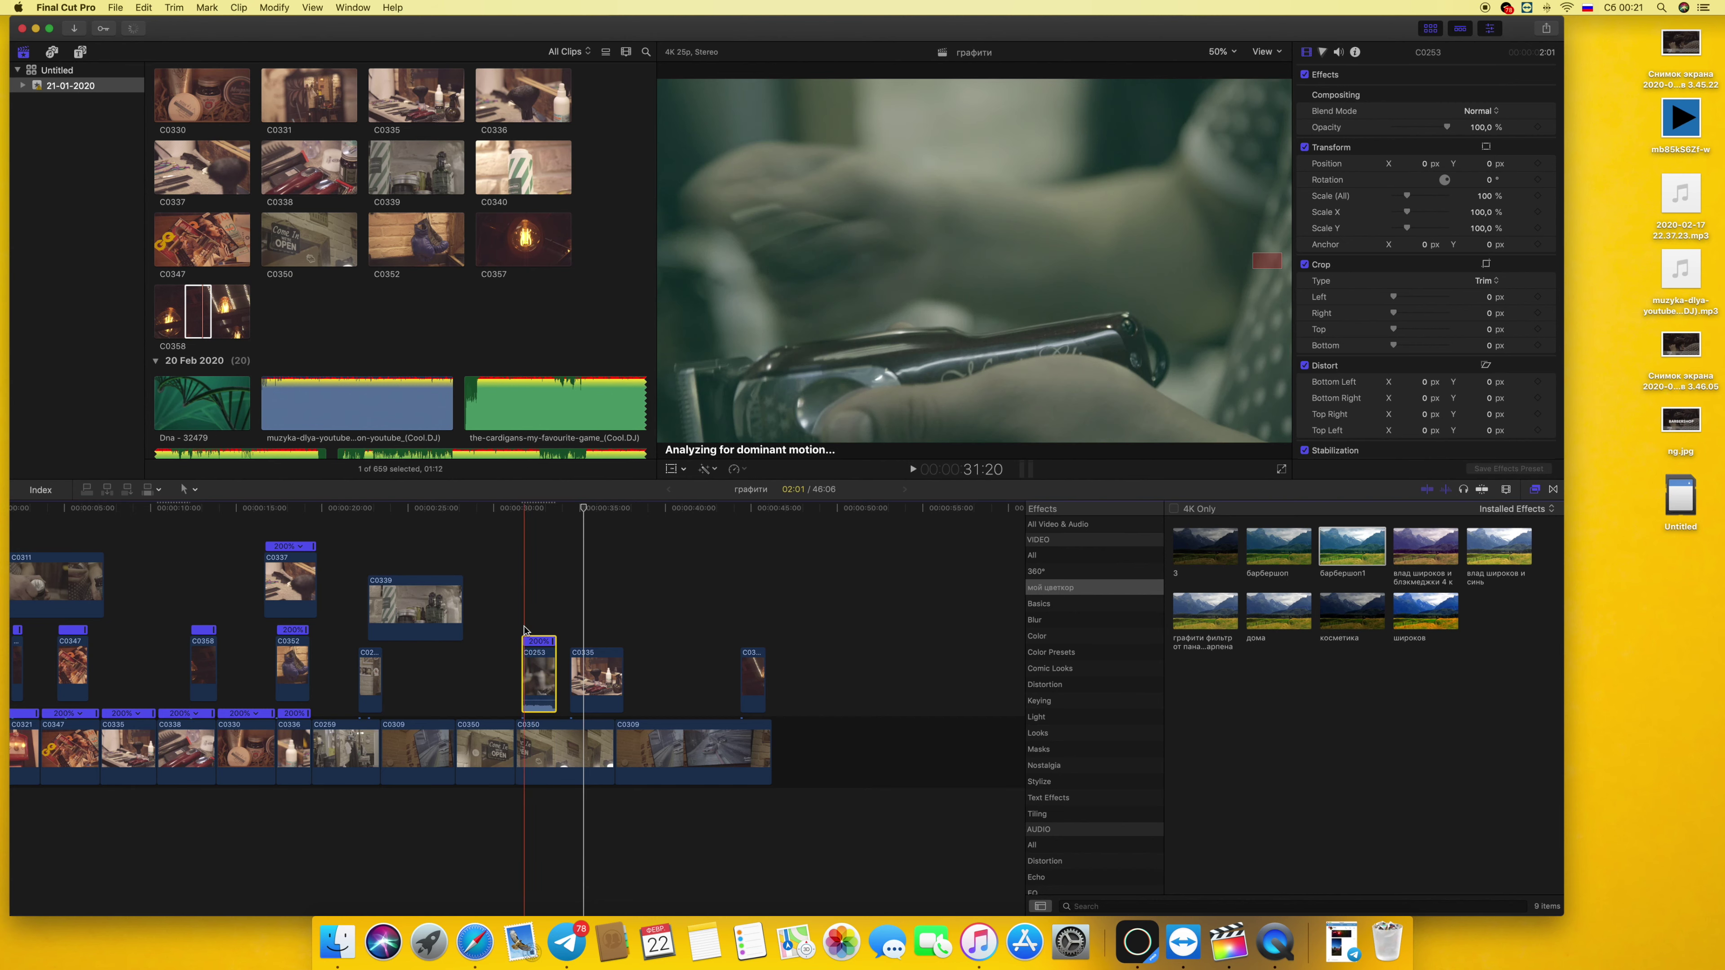
left_click(524, 625)
key("super+4")
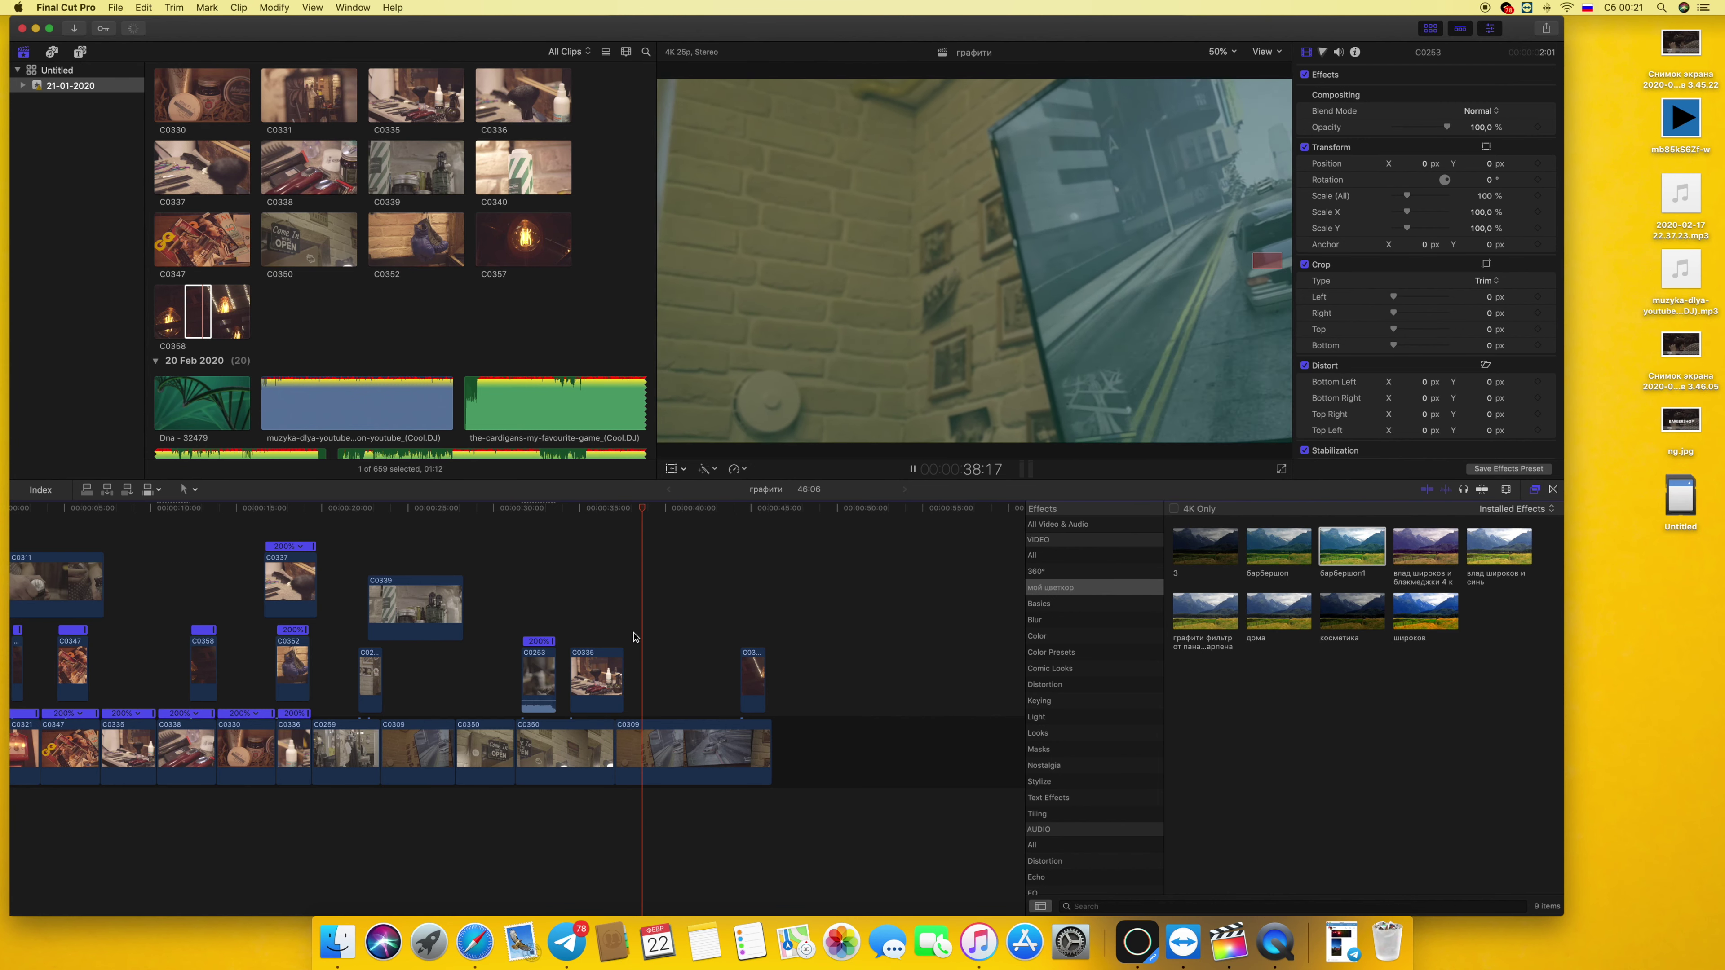
Reset C0253 to Normal (100%) speed, lasting 4:02, and replay from about 27 seconds
left_click(520, 599)
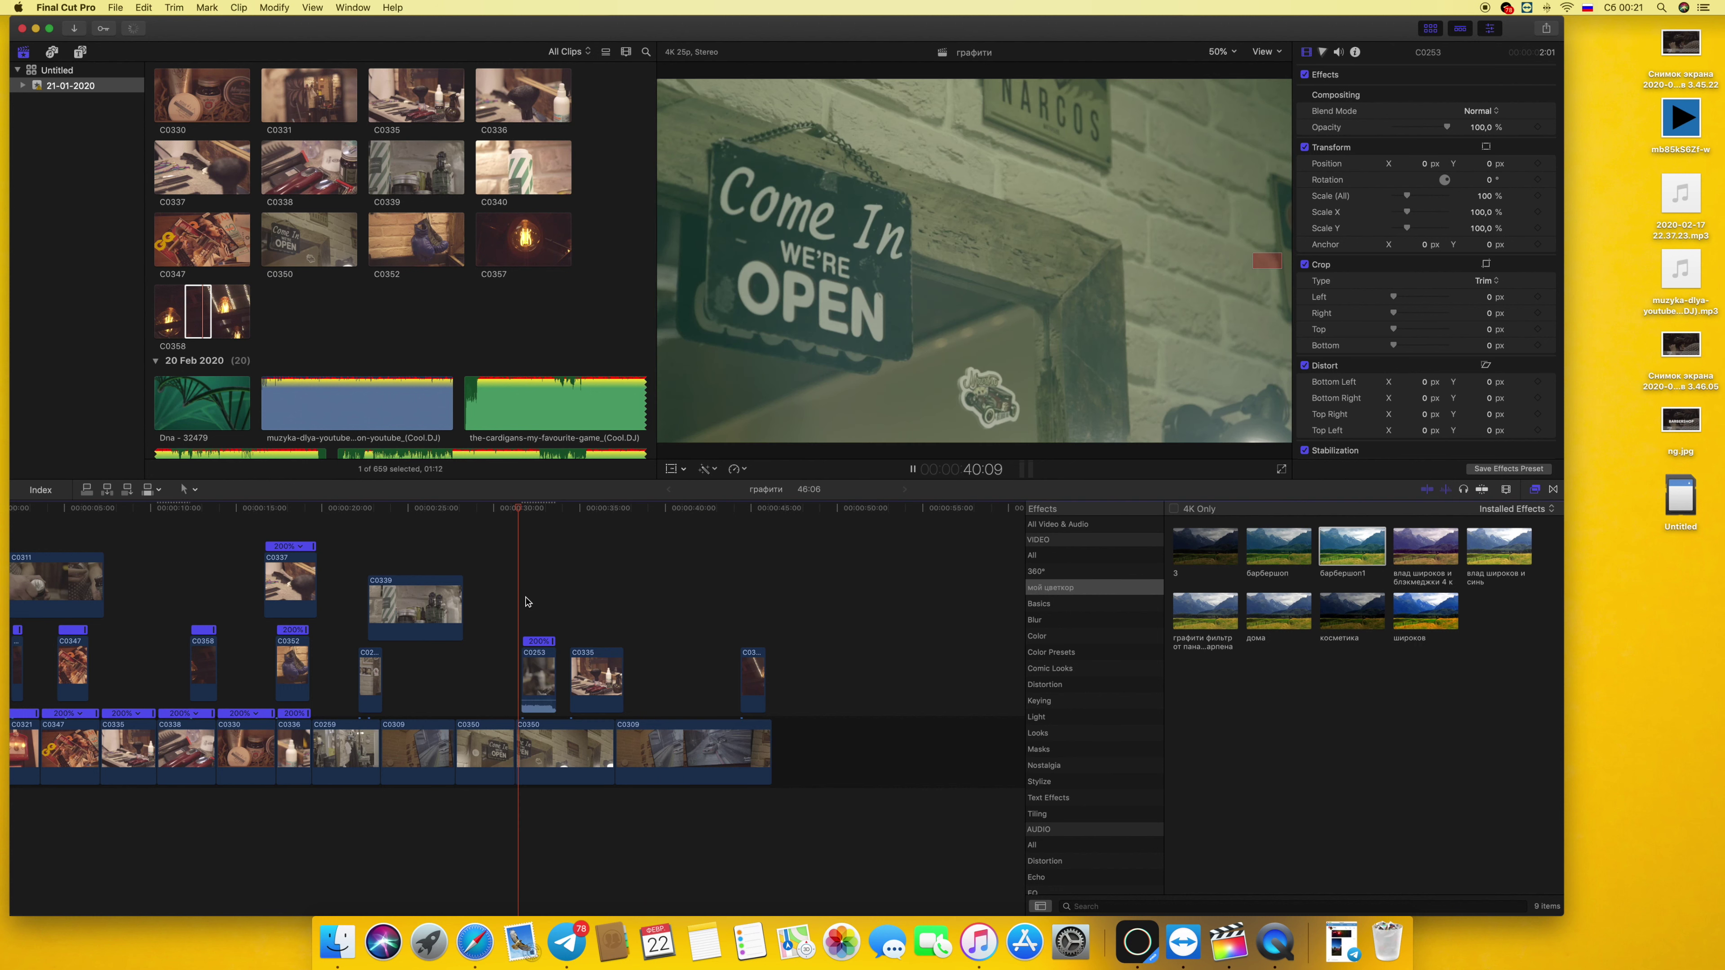
left_click(533, 669)
left_click(745, 471)
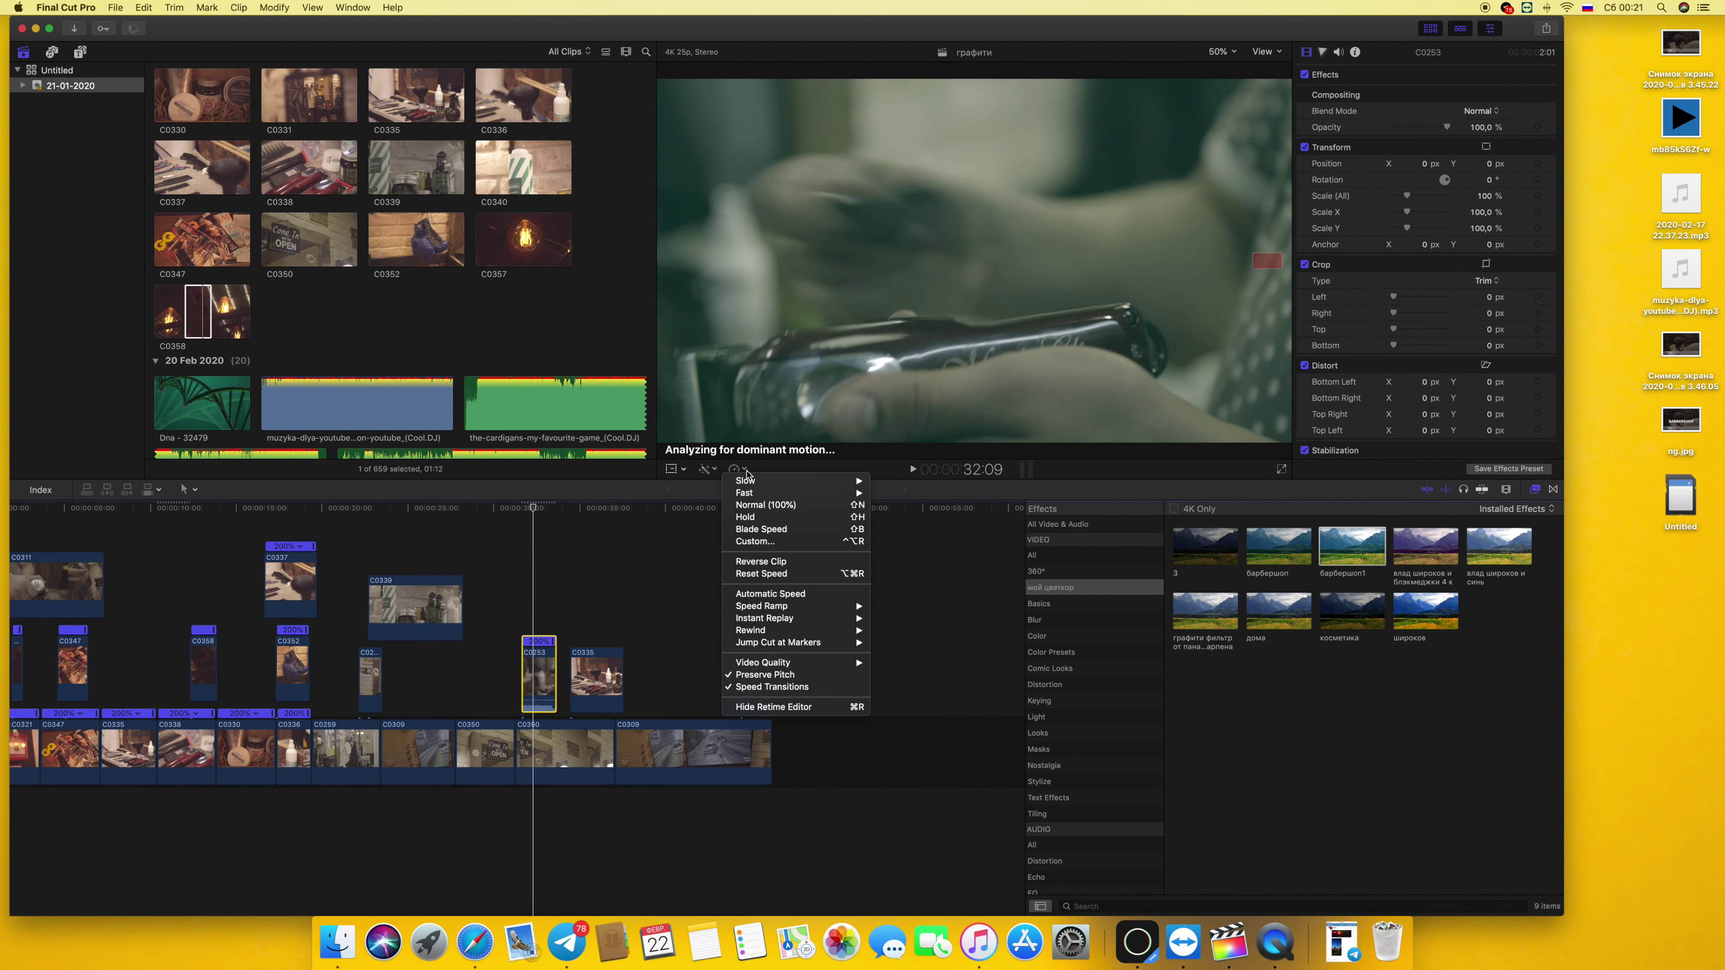
left_click(756, 505)
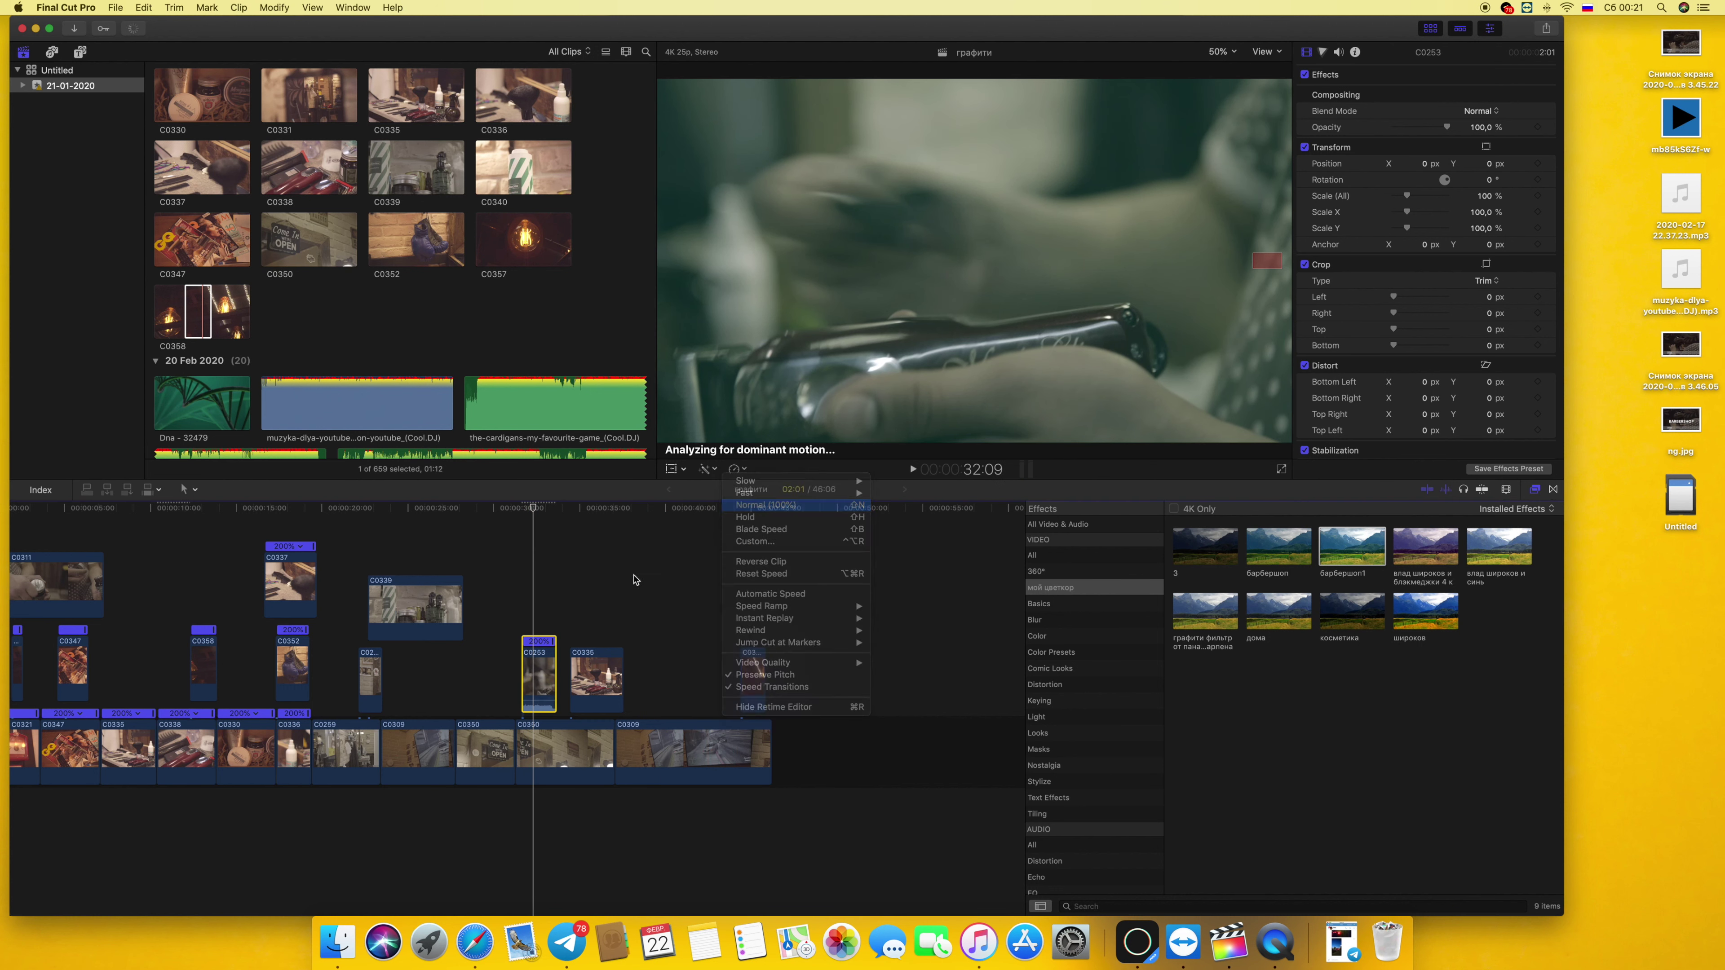
key("space")
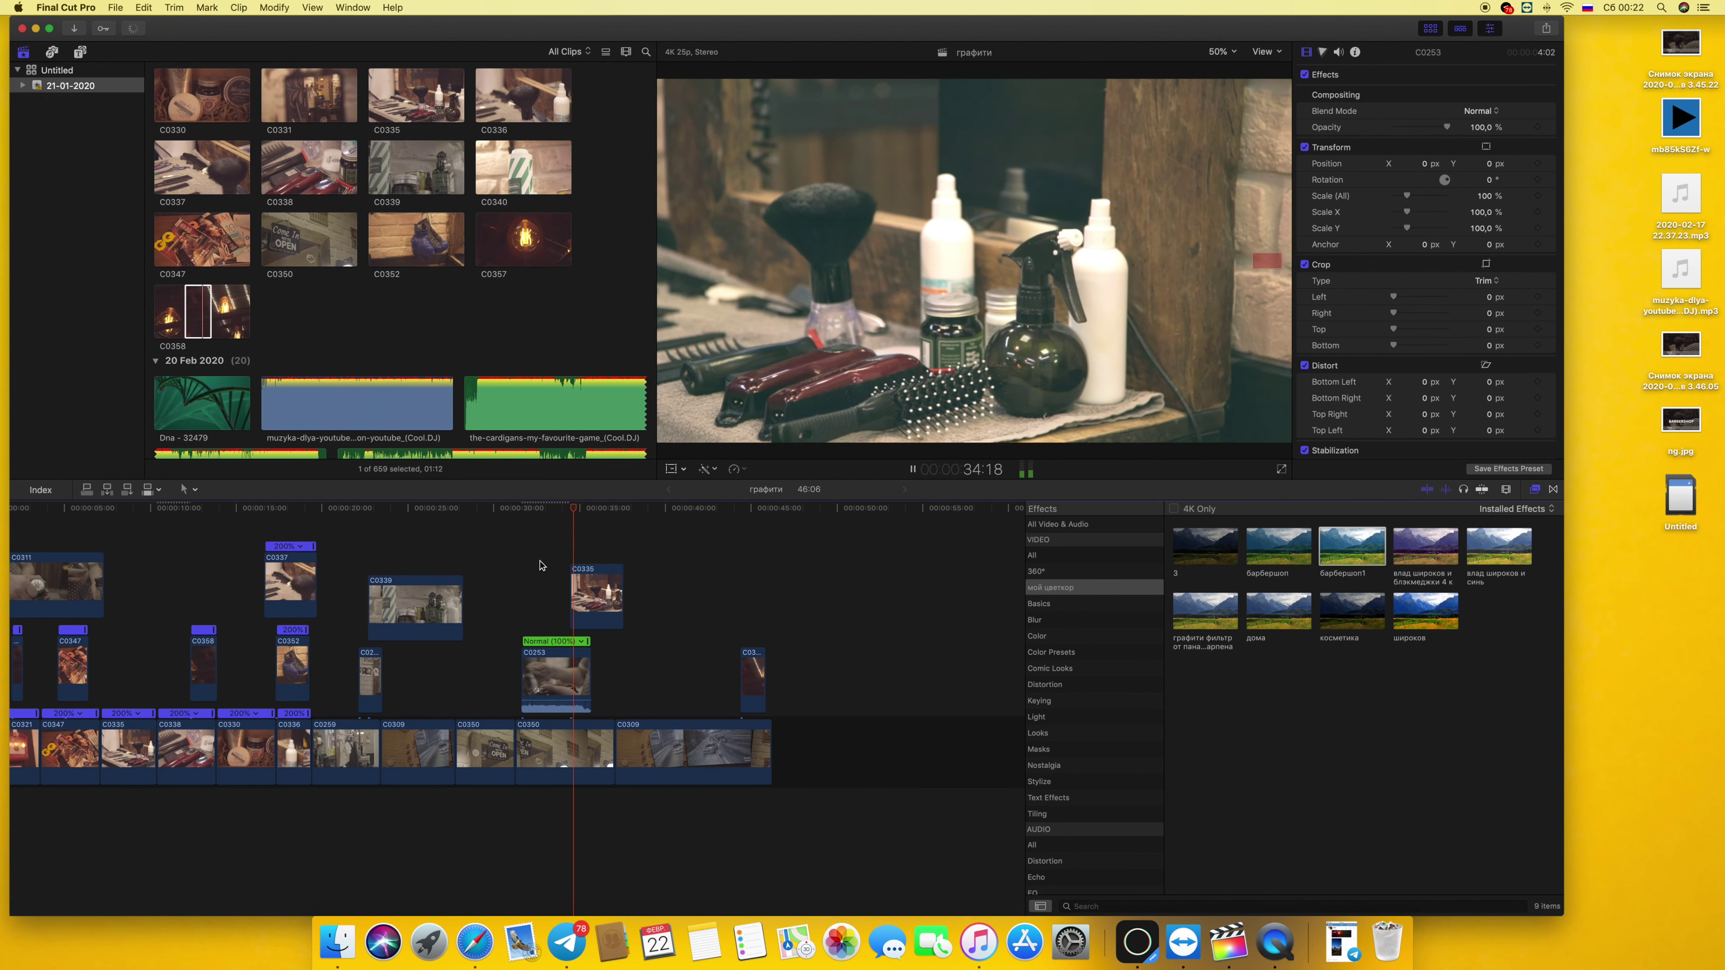
left_click(524, 567)
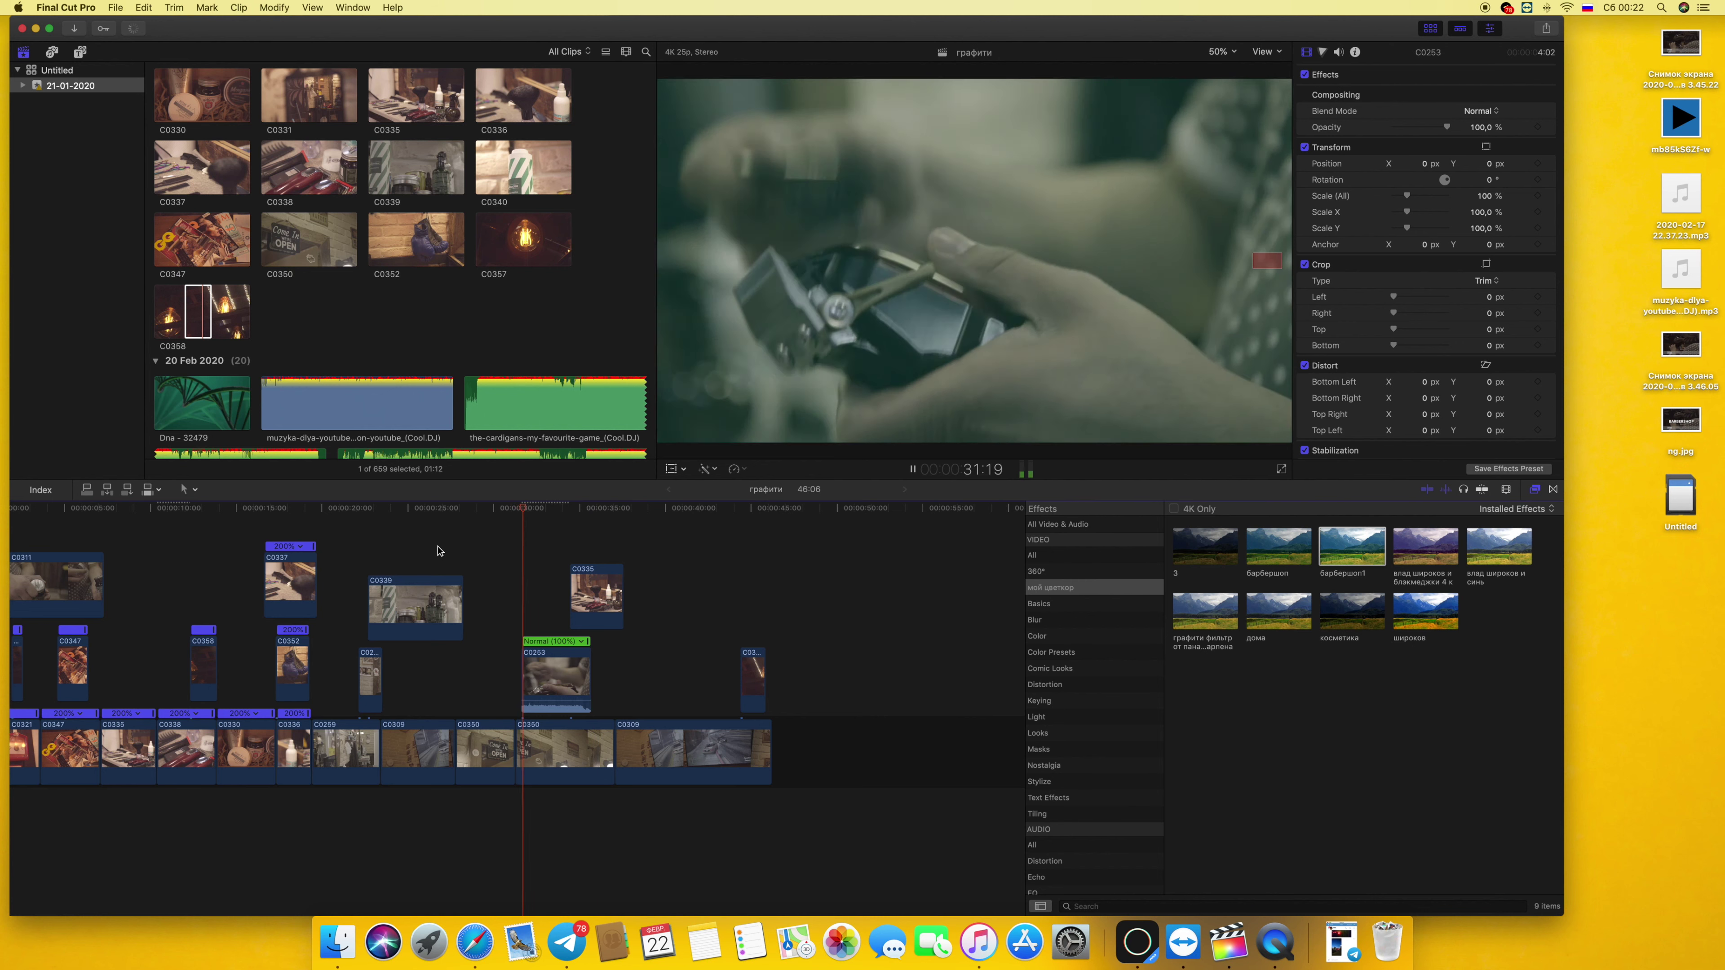
left_click(436, 554)
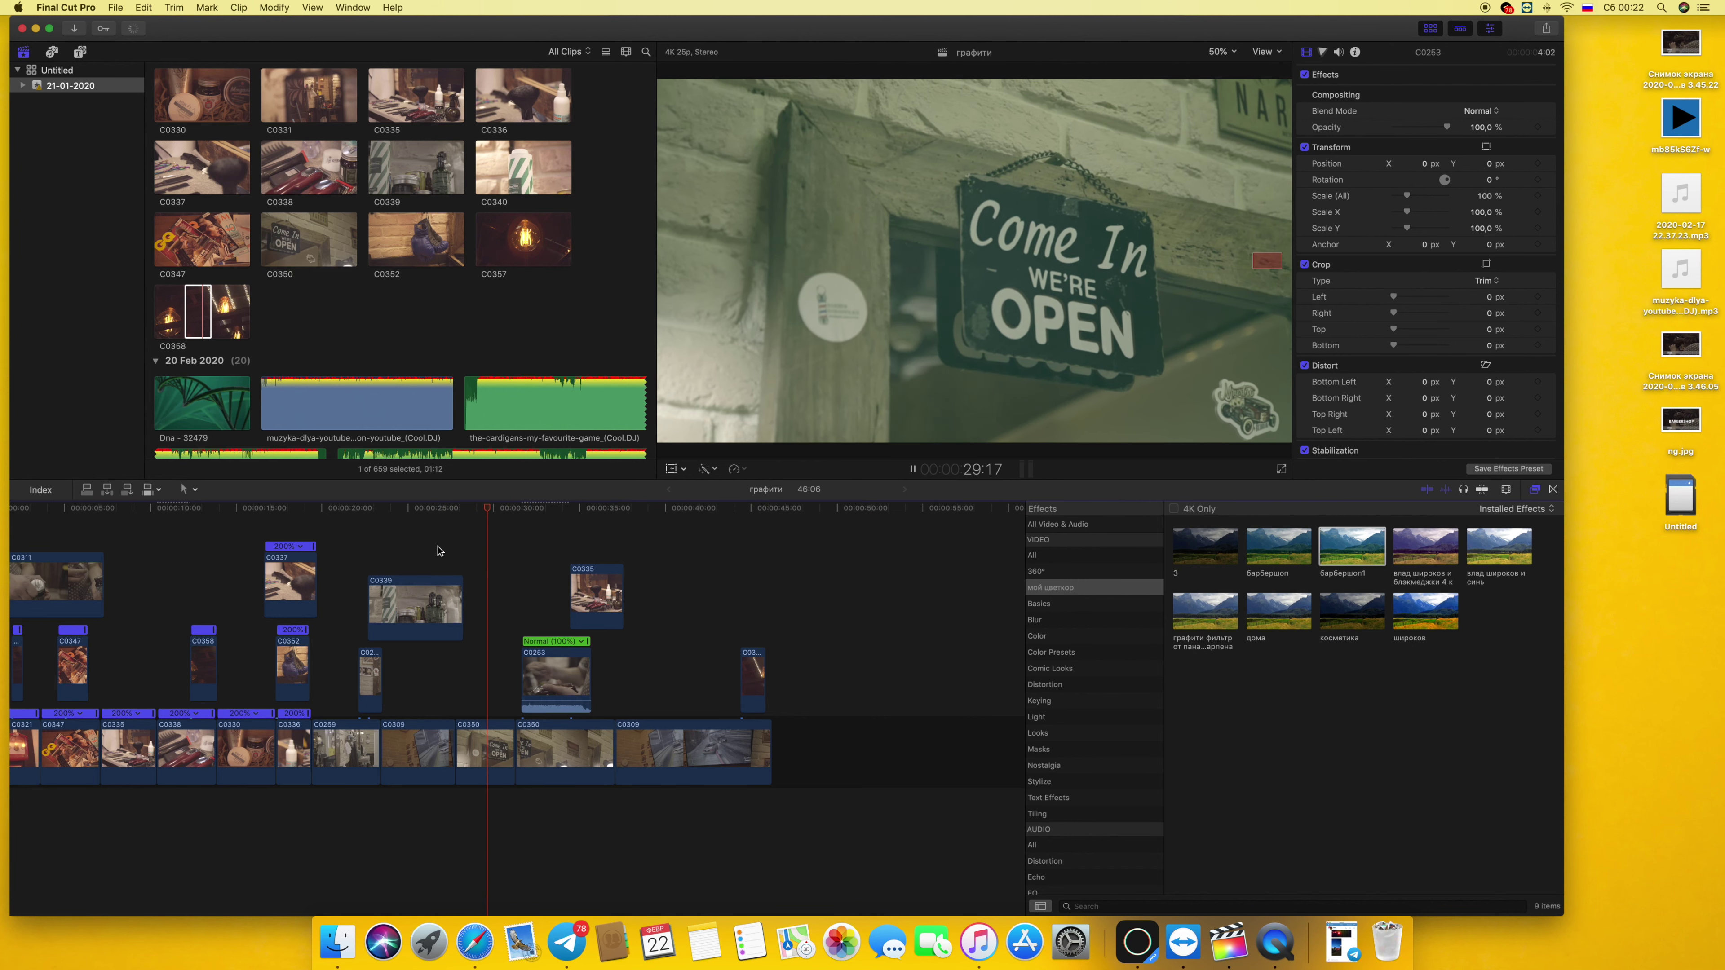
key("super+shift+f")
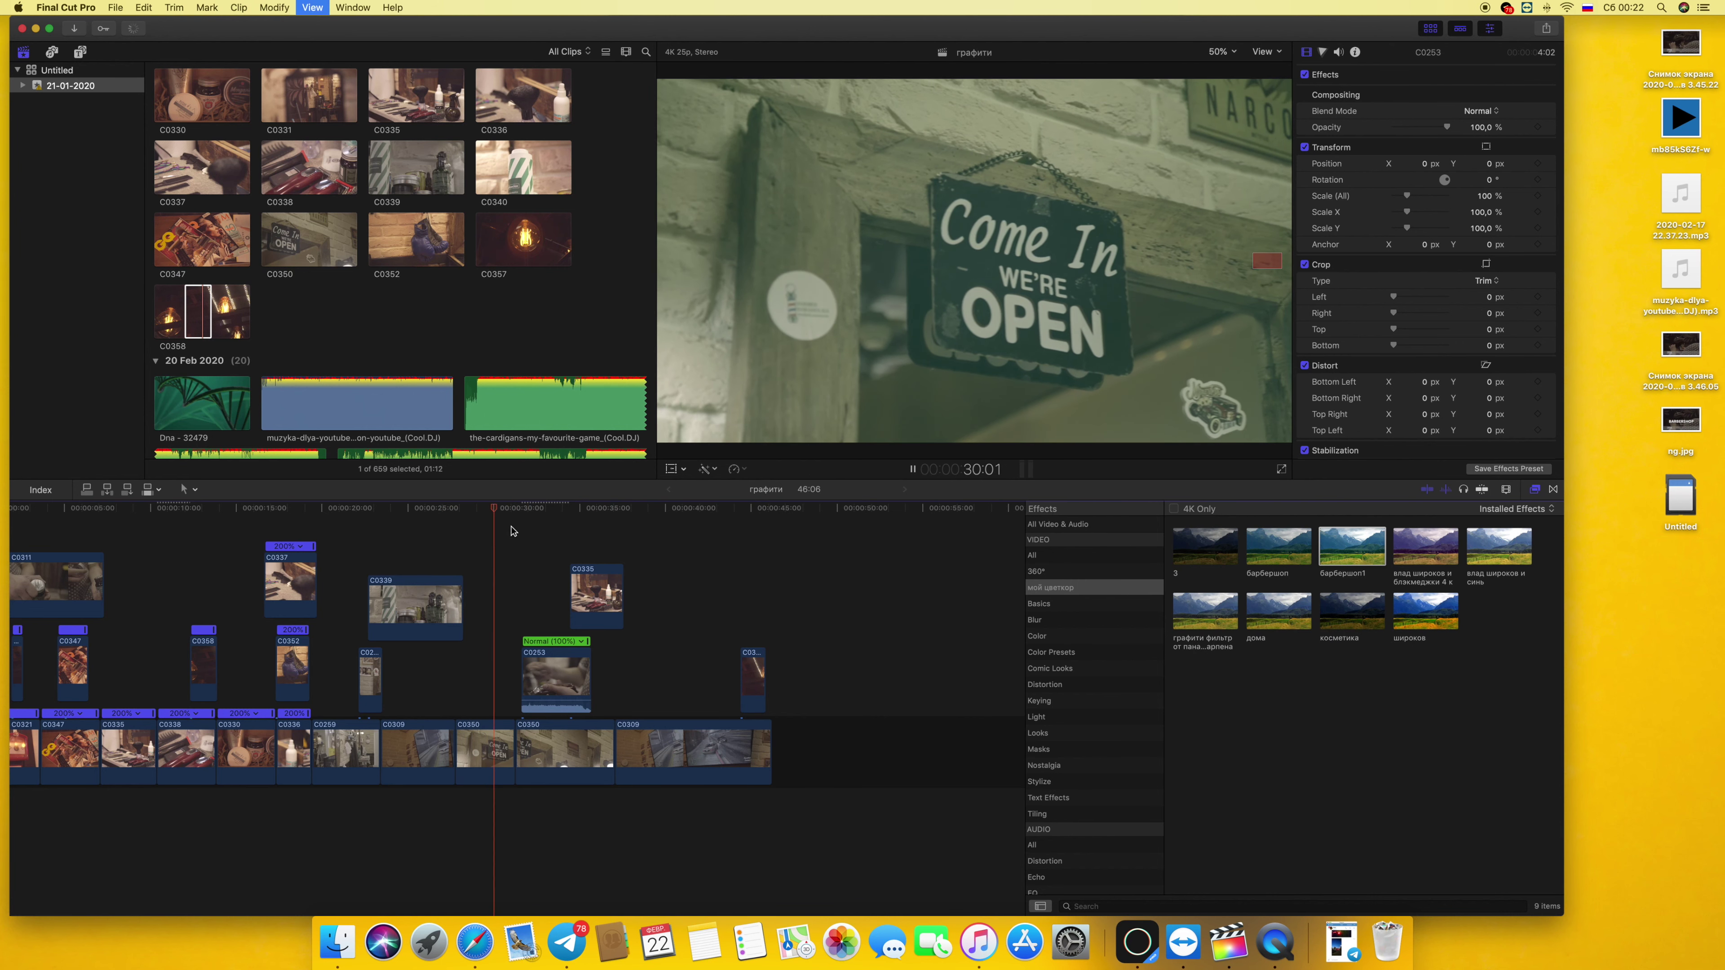
key("super+minus")
key("super+minus")
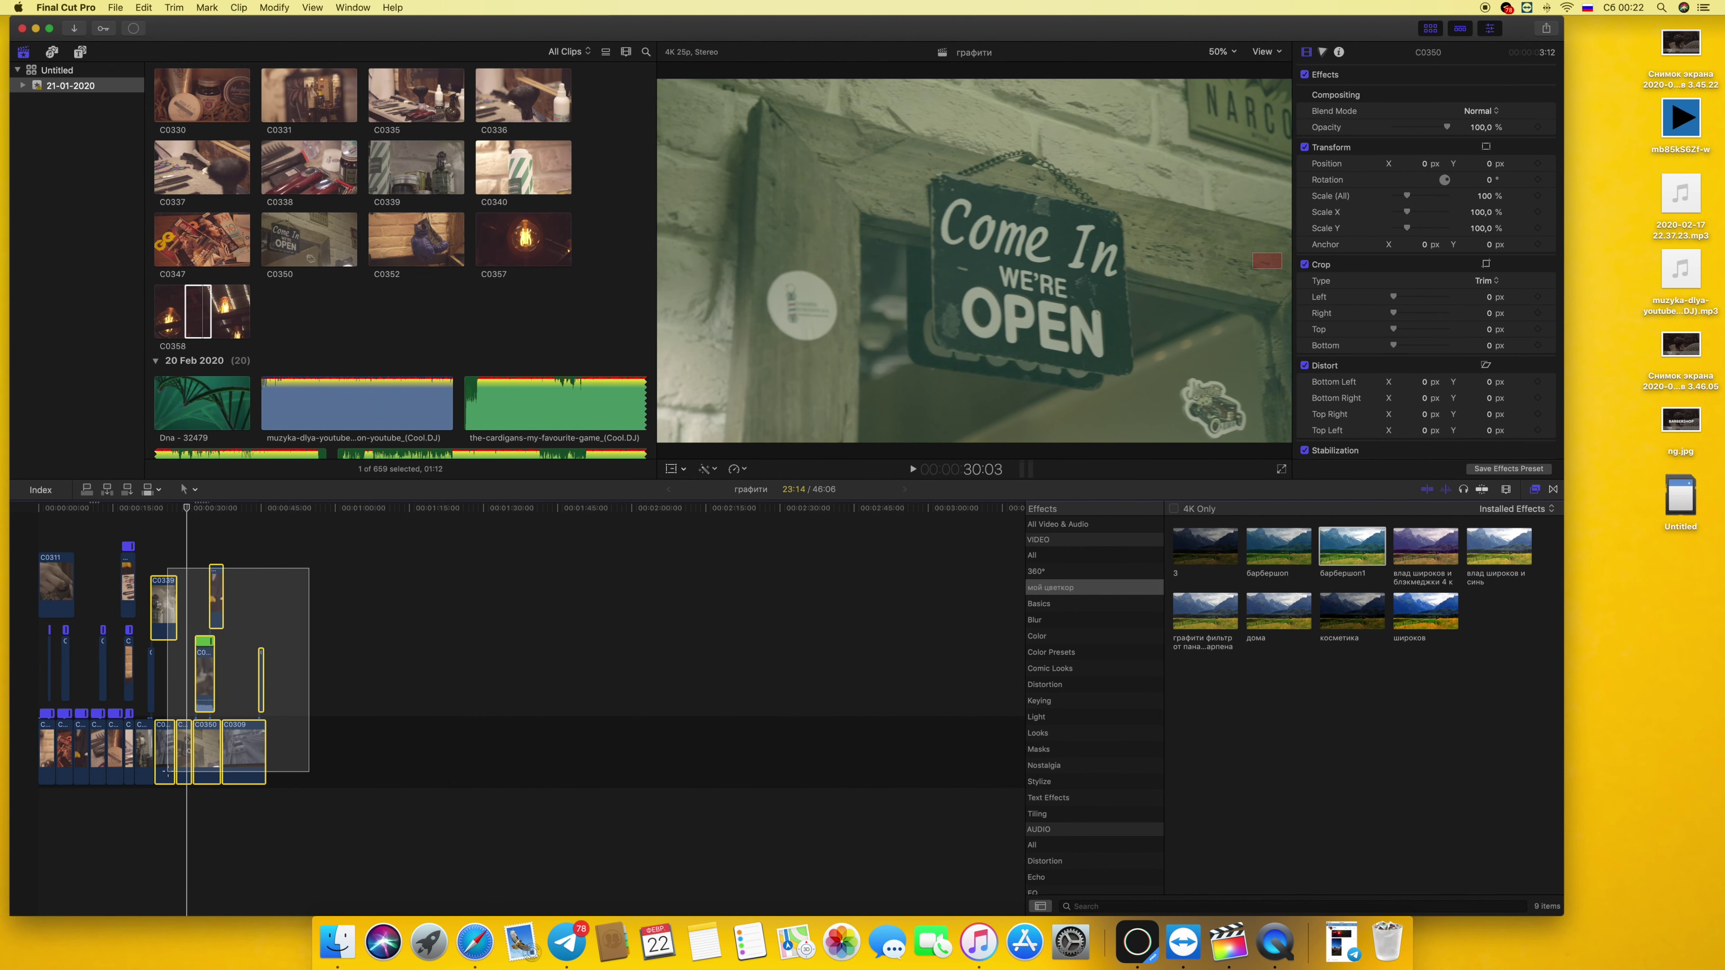
Speed the eight clips from C0339 through C0309 up to 2x and play the edit
left_click_drag(275, 607, 151, 781)
left_click(743, 470)
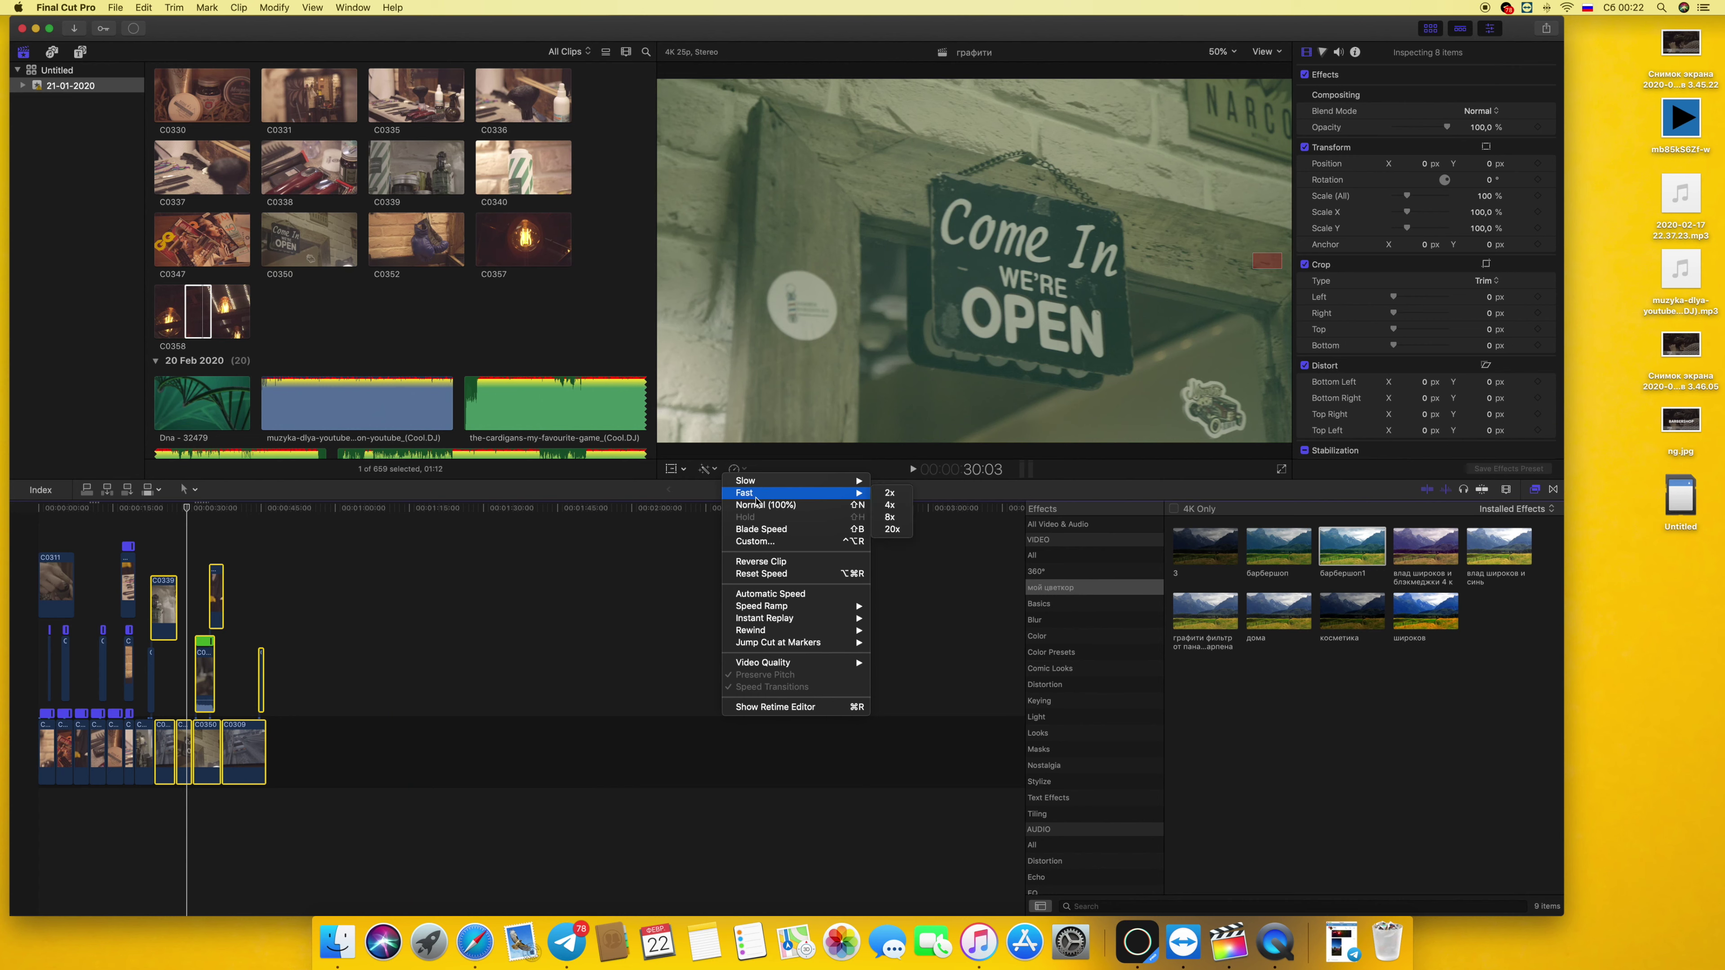
left_click(905, 500)
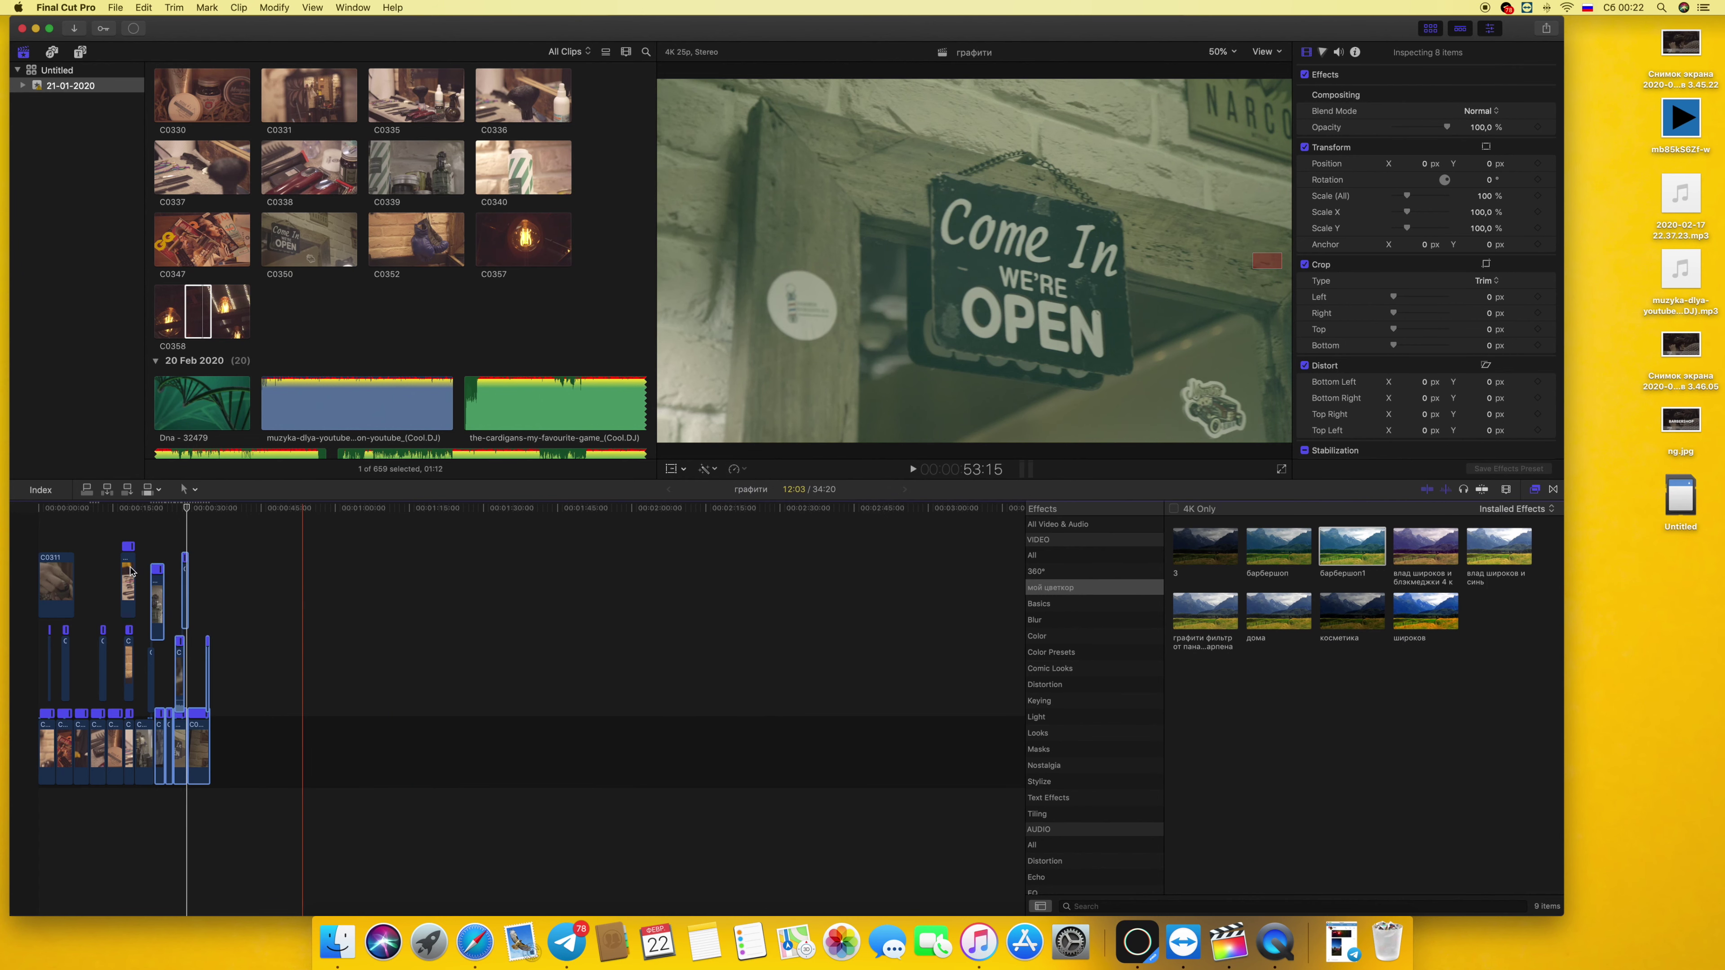
left_click(148, 540)
key("space")
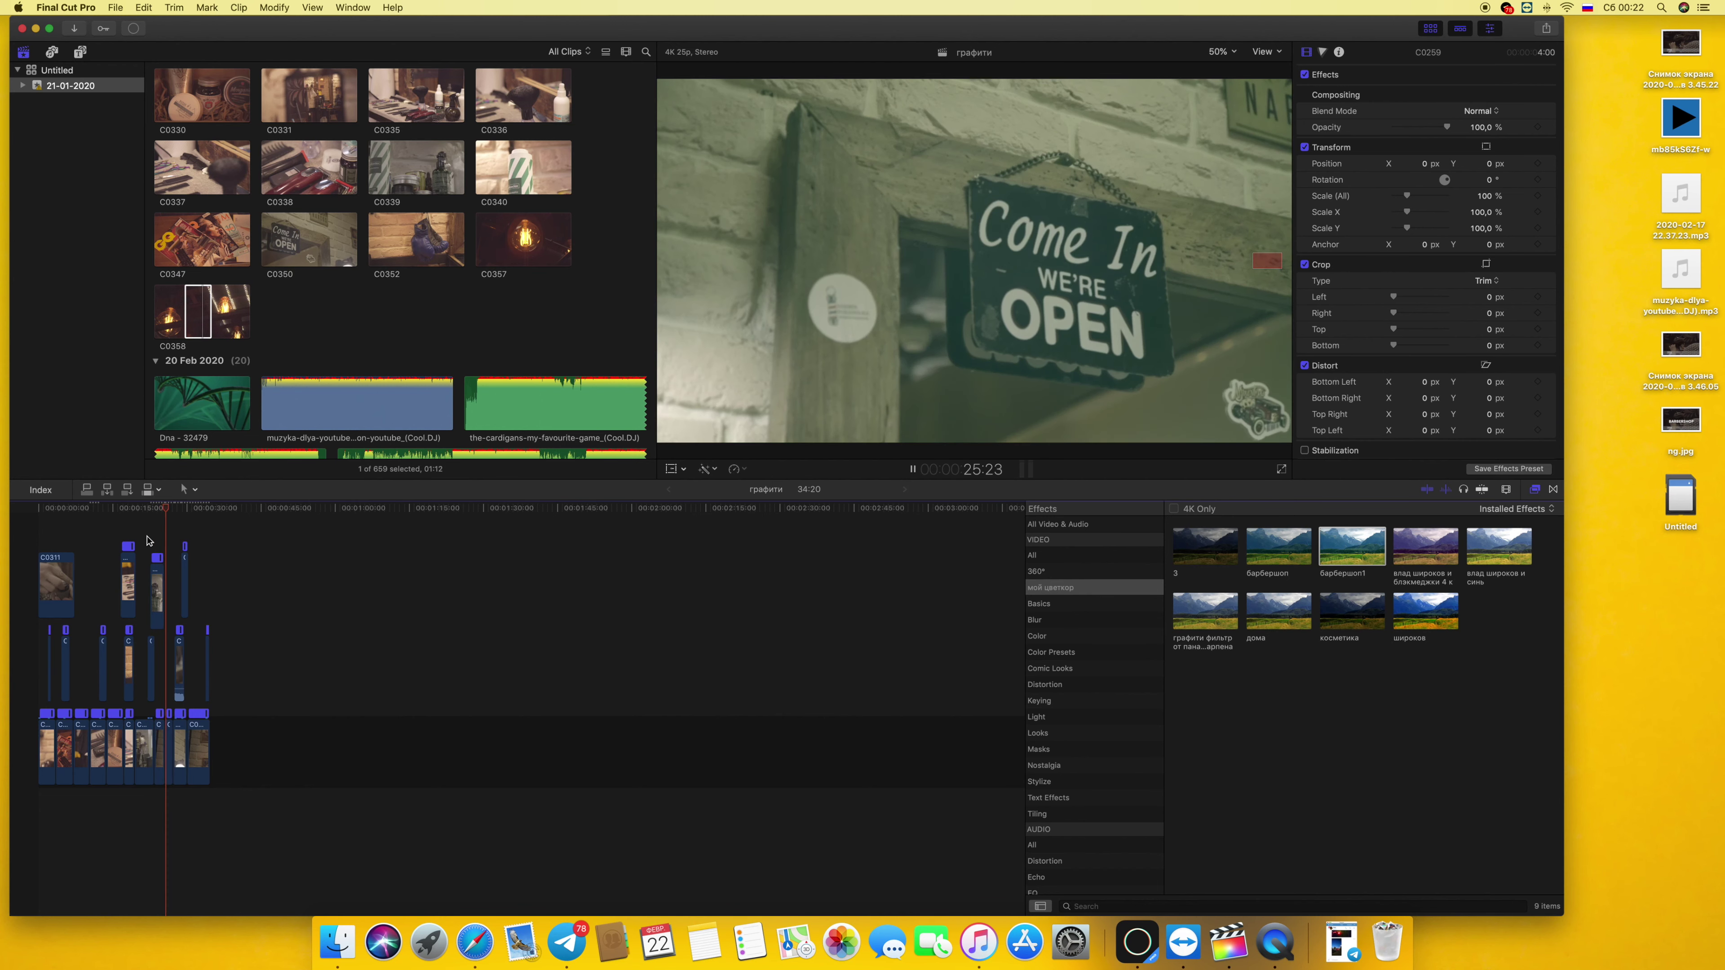
Undo the change so the project stands at 46:06, then replay from about 20 seconds
key("super+z")
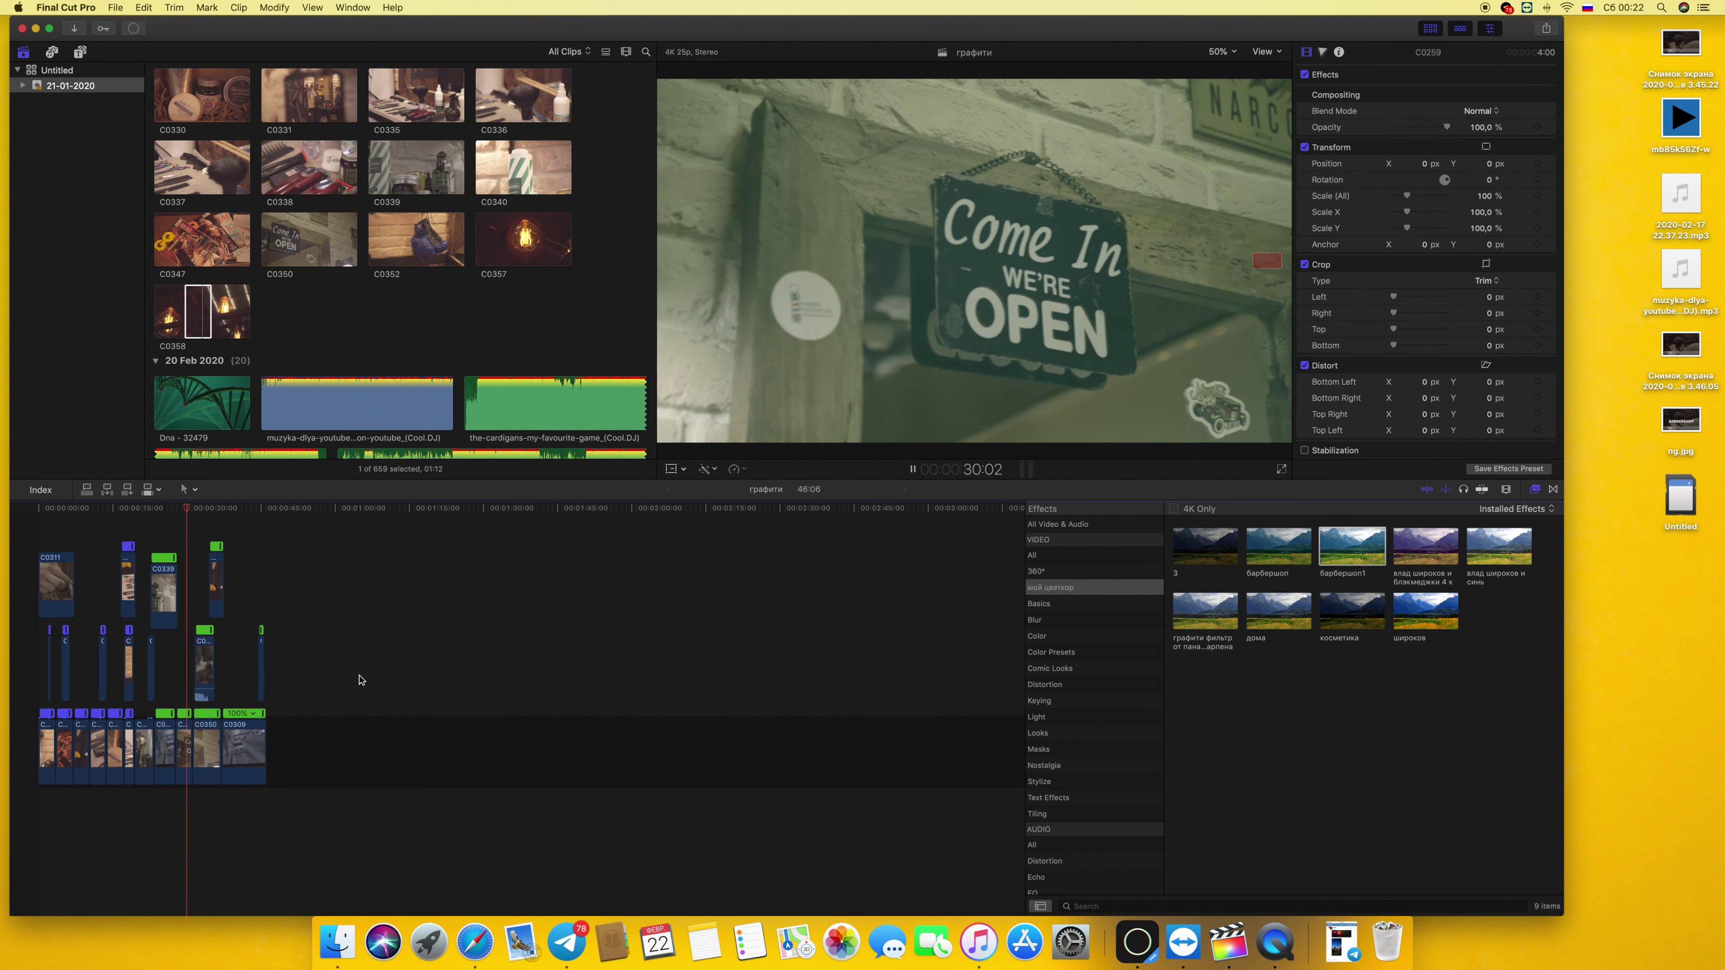
key("space")
left_click(186, 536)
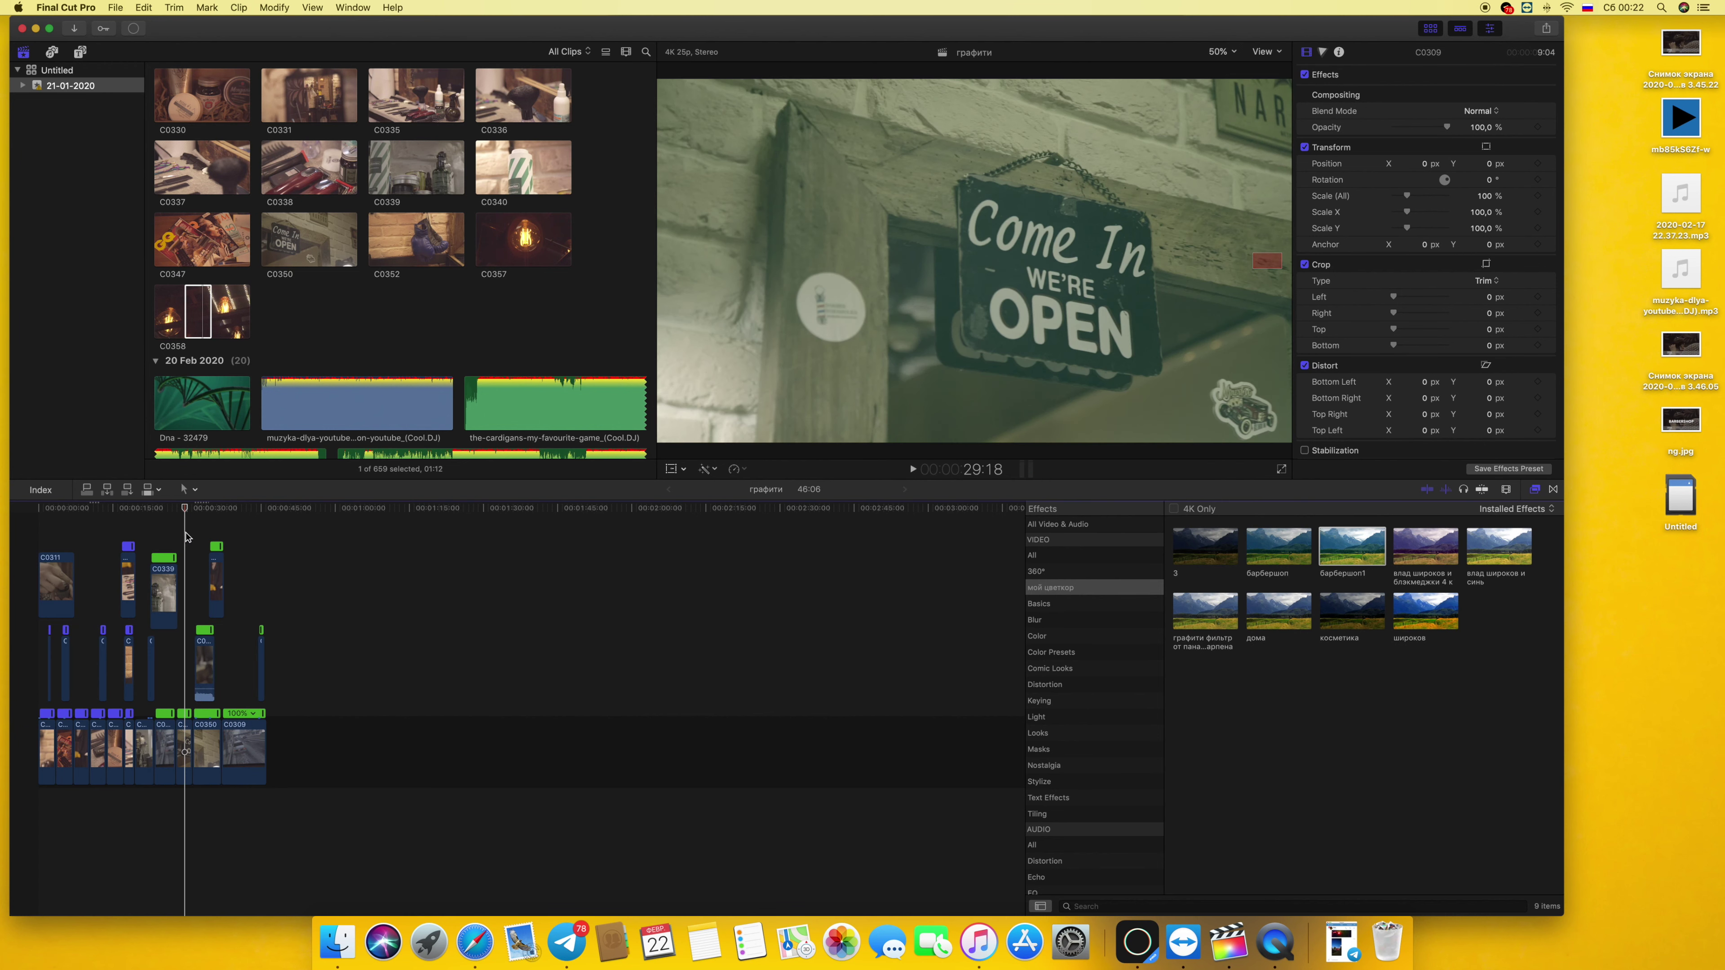
left_click_drag(186, 511, 138, 510)
key("space")
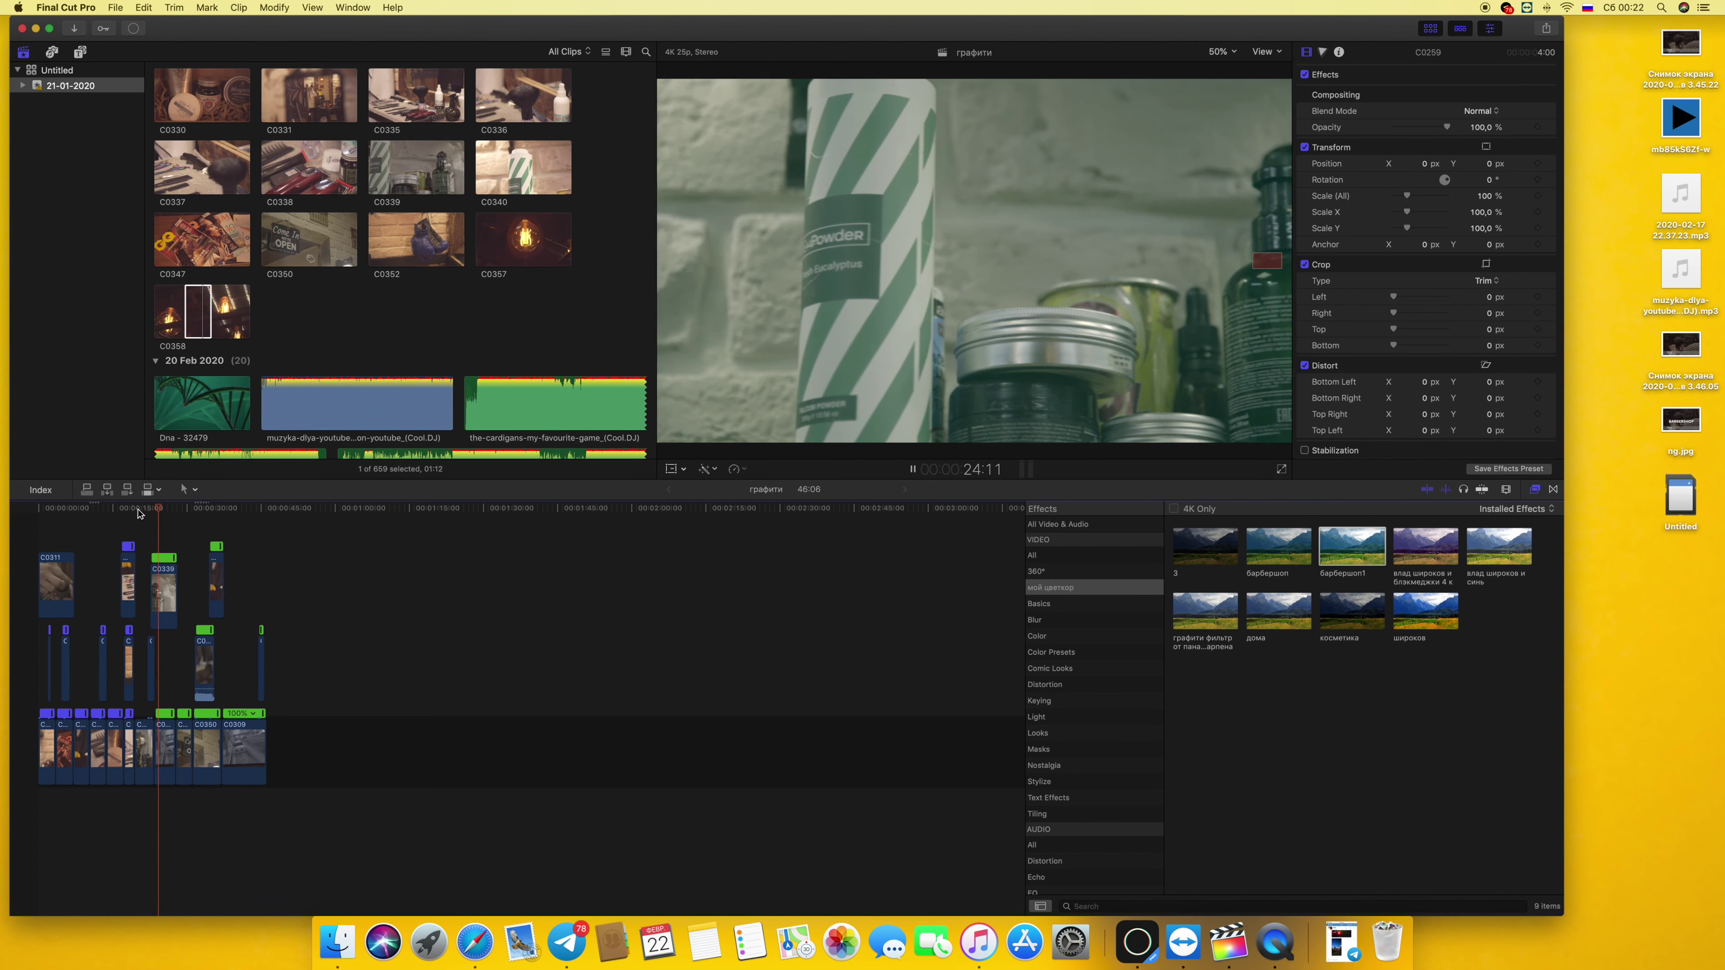
Stop playback and set the playhead to review the extended C0339 clip, now 4:23 long
key("space")
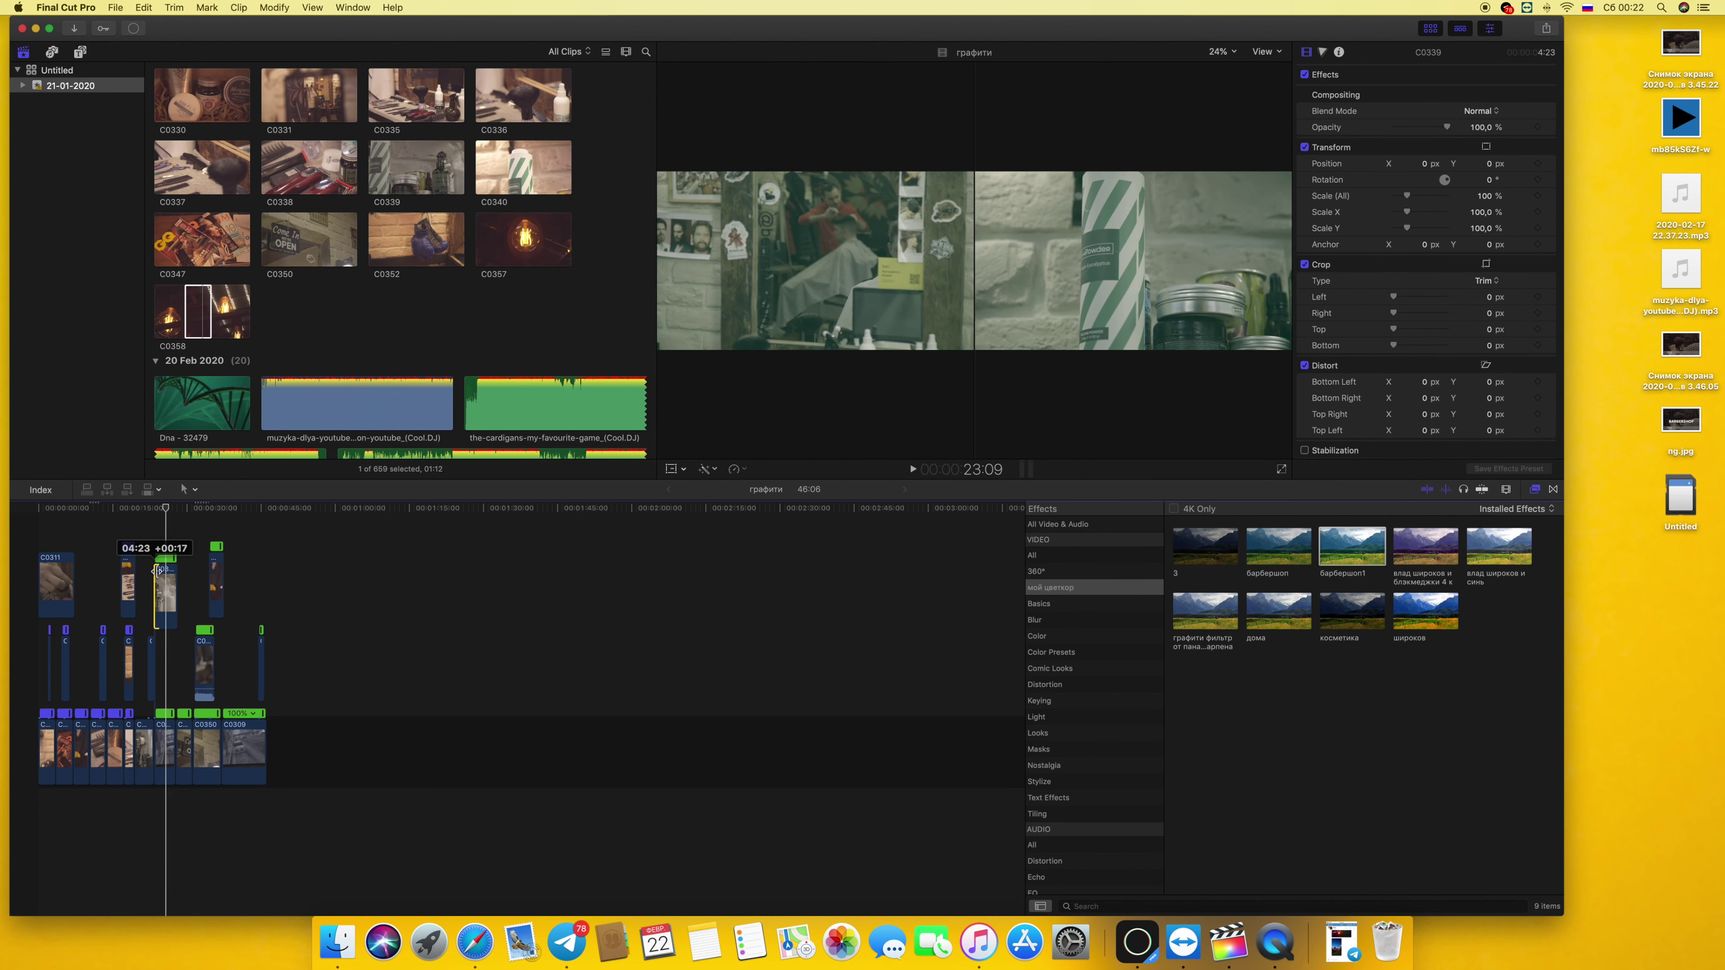
left_click(153, 538)
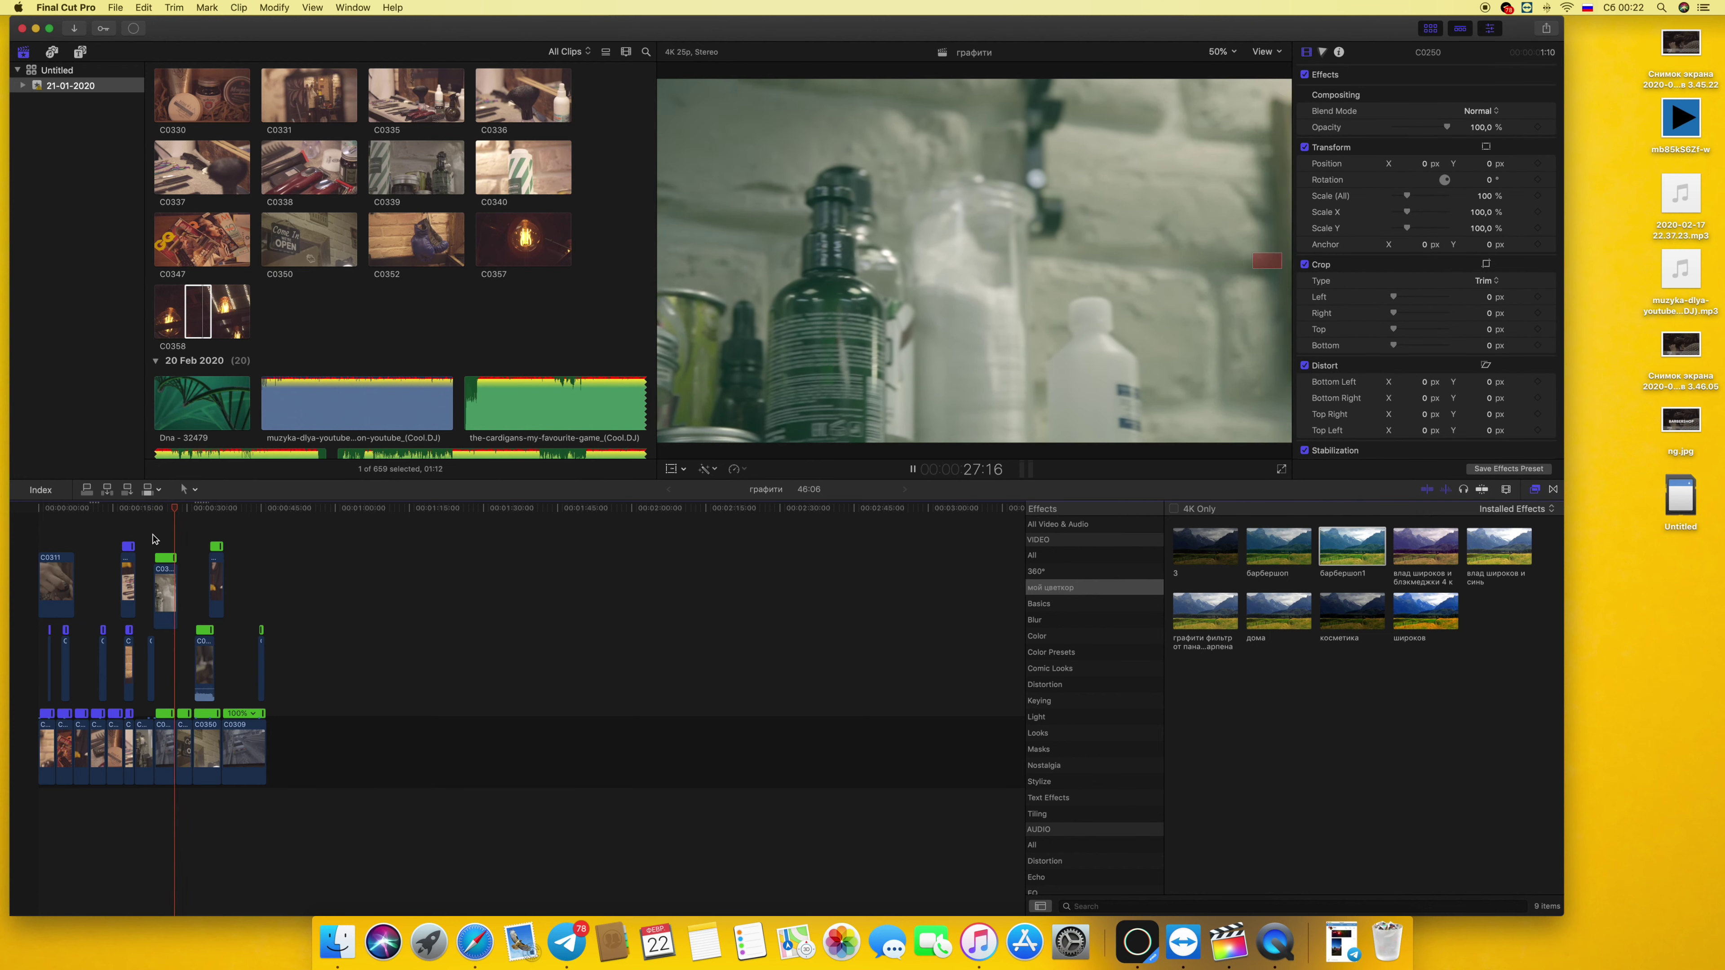
scroll(155, 539, "right", 1)
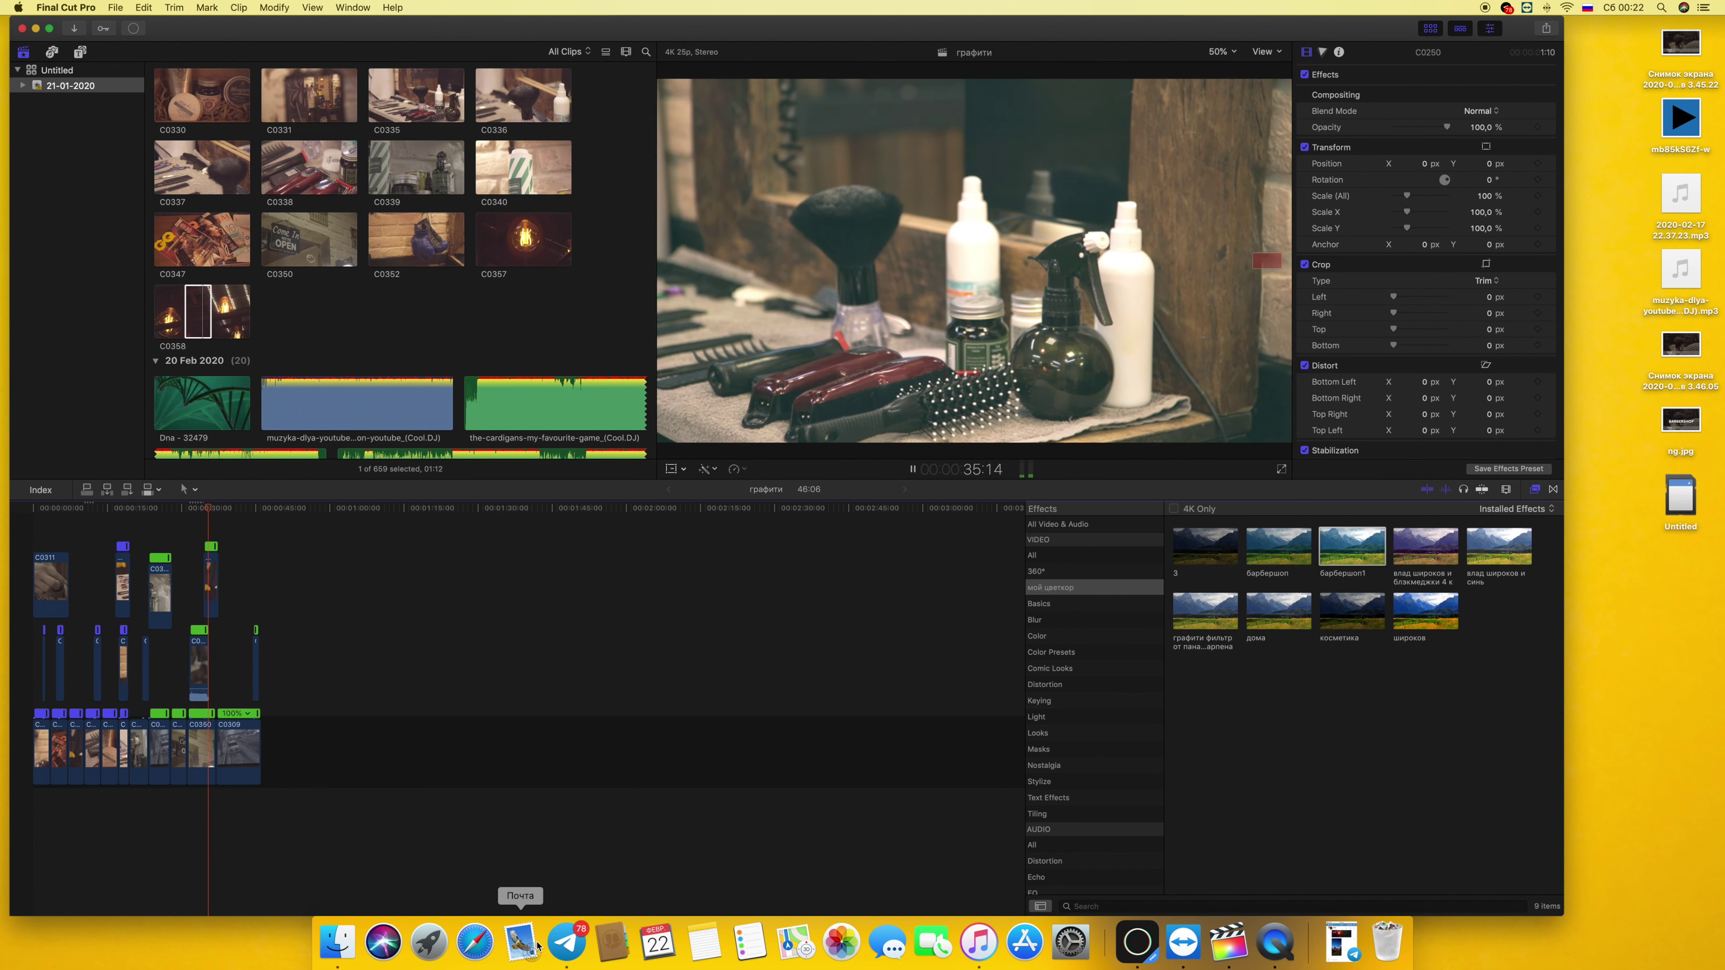
left_click(567, 941)
scroll(371, 380, "down", 2)
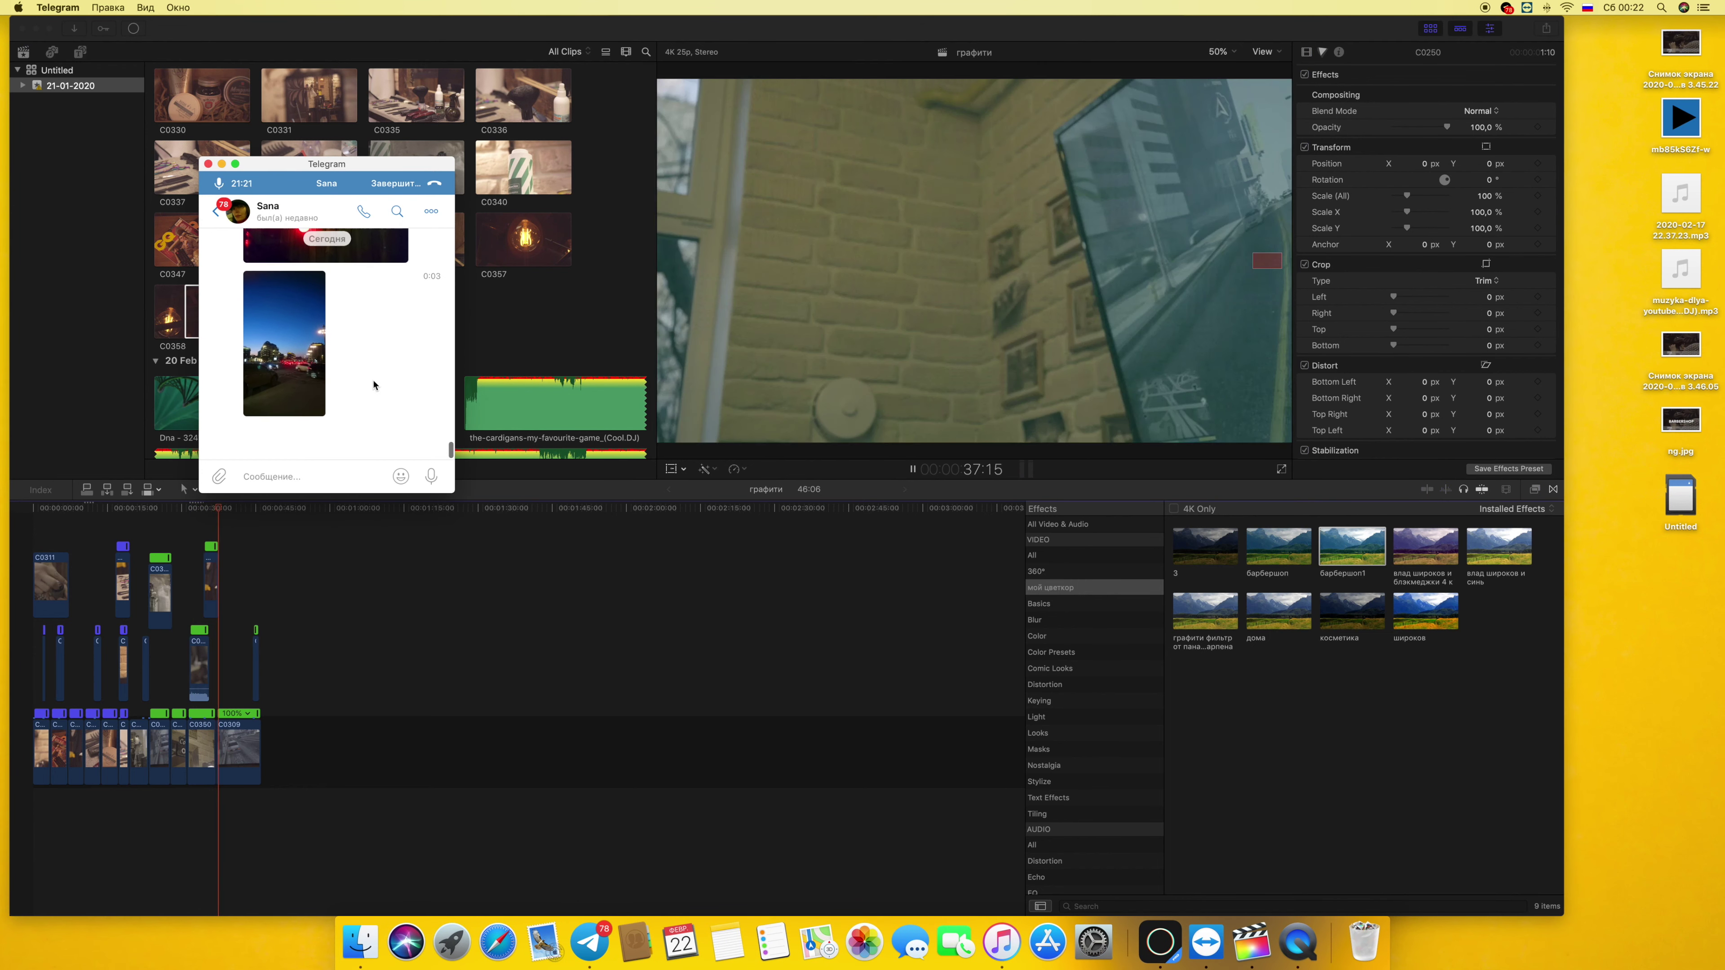
left_click(222, 164)
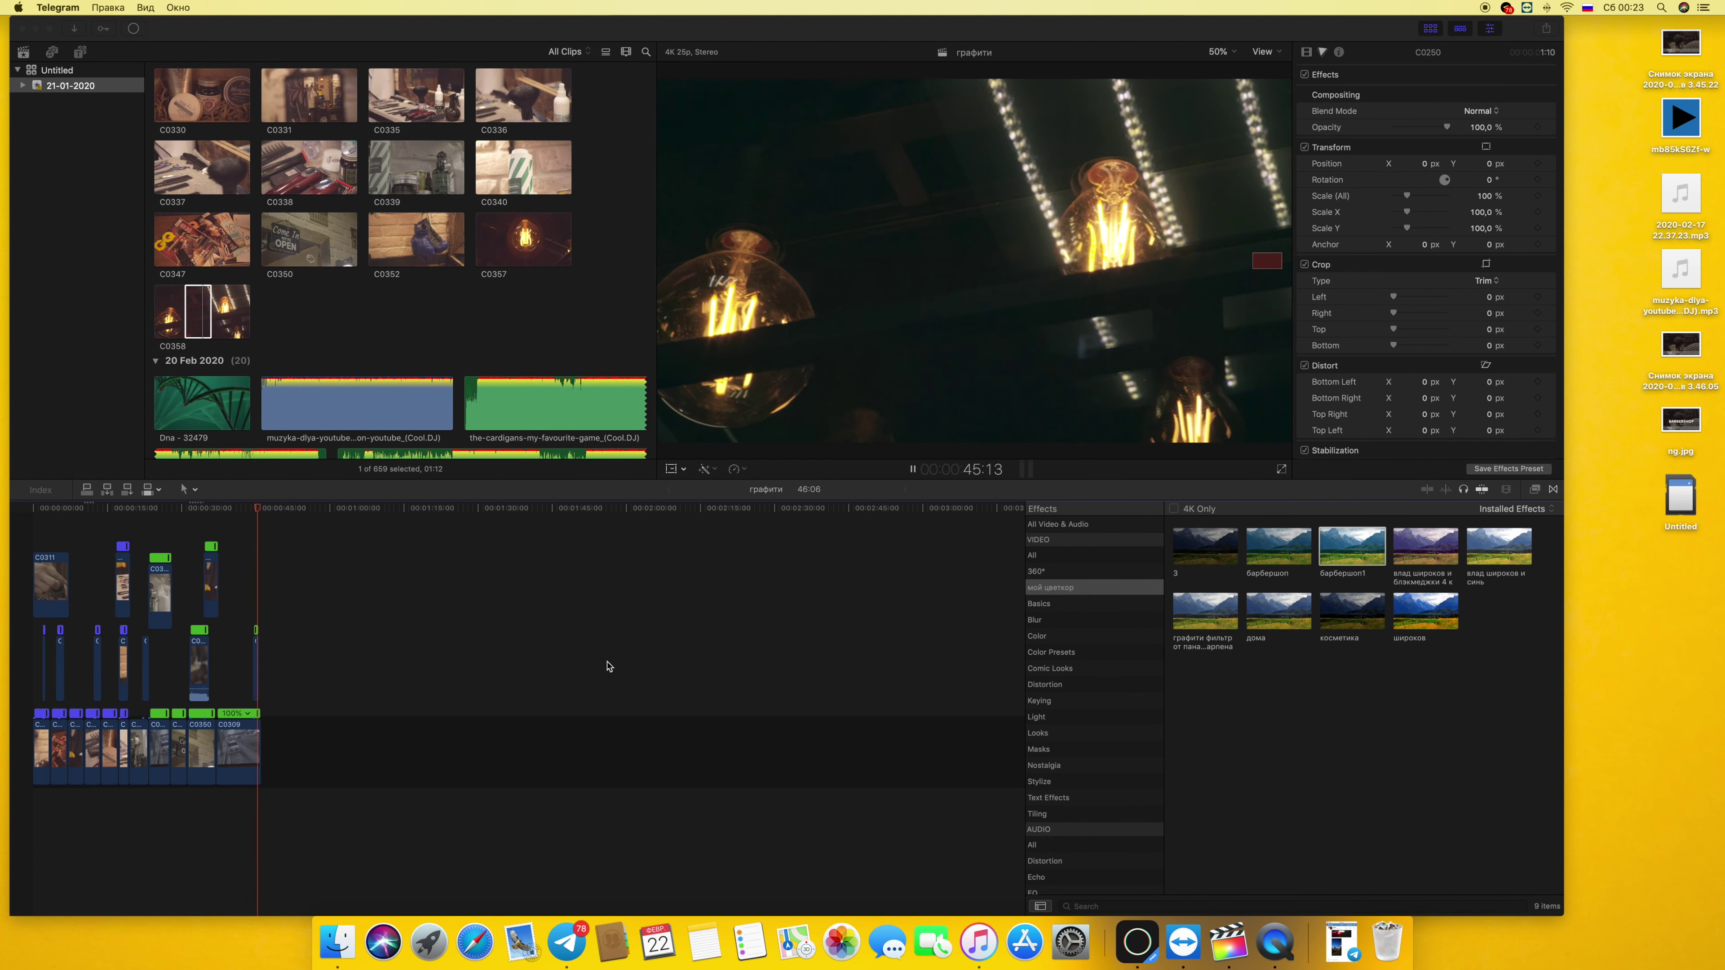
Select the closing lamp clip C0358, preview it, then replay the 46:22 edit from the start
scroll(472, 684, "right", 1)
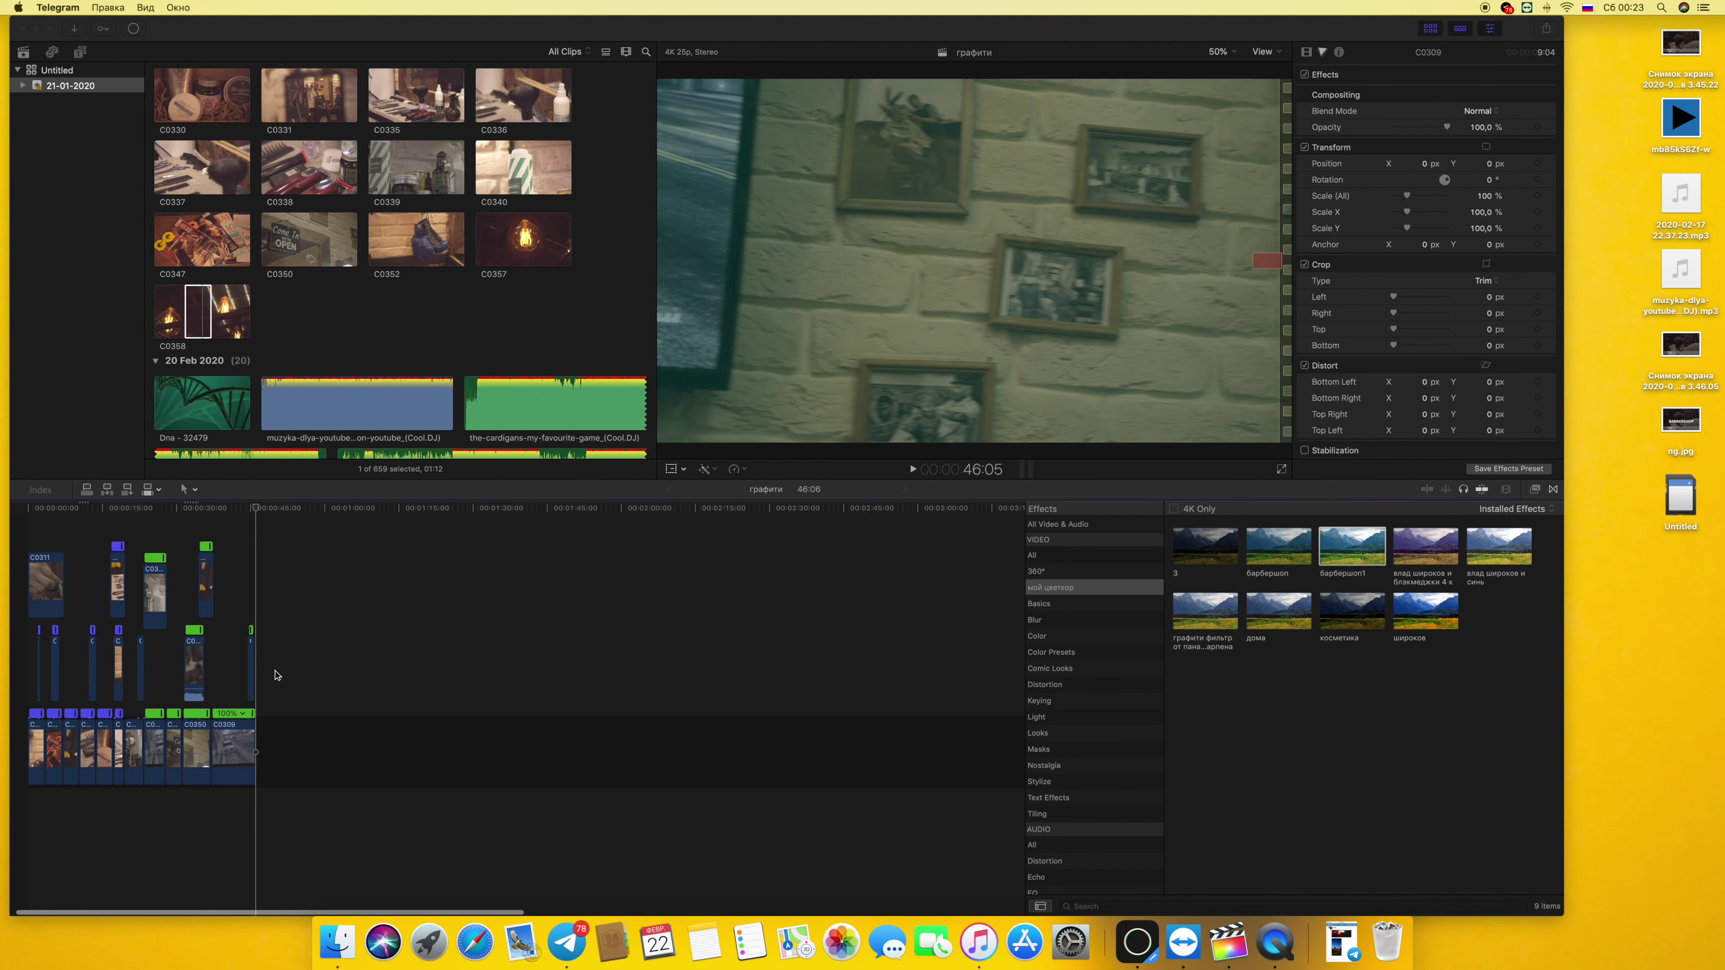
left_click(249, 663)
left_click(254, 646)
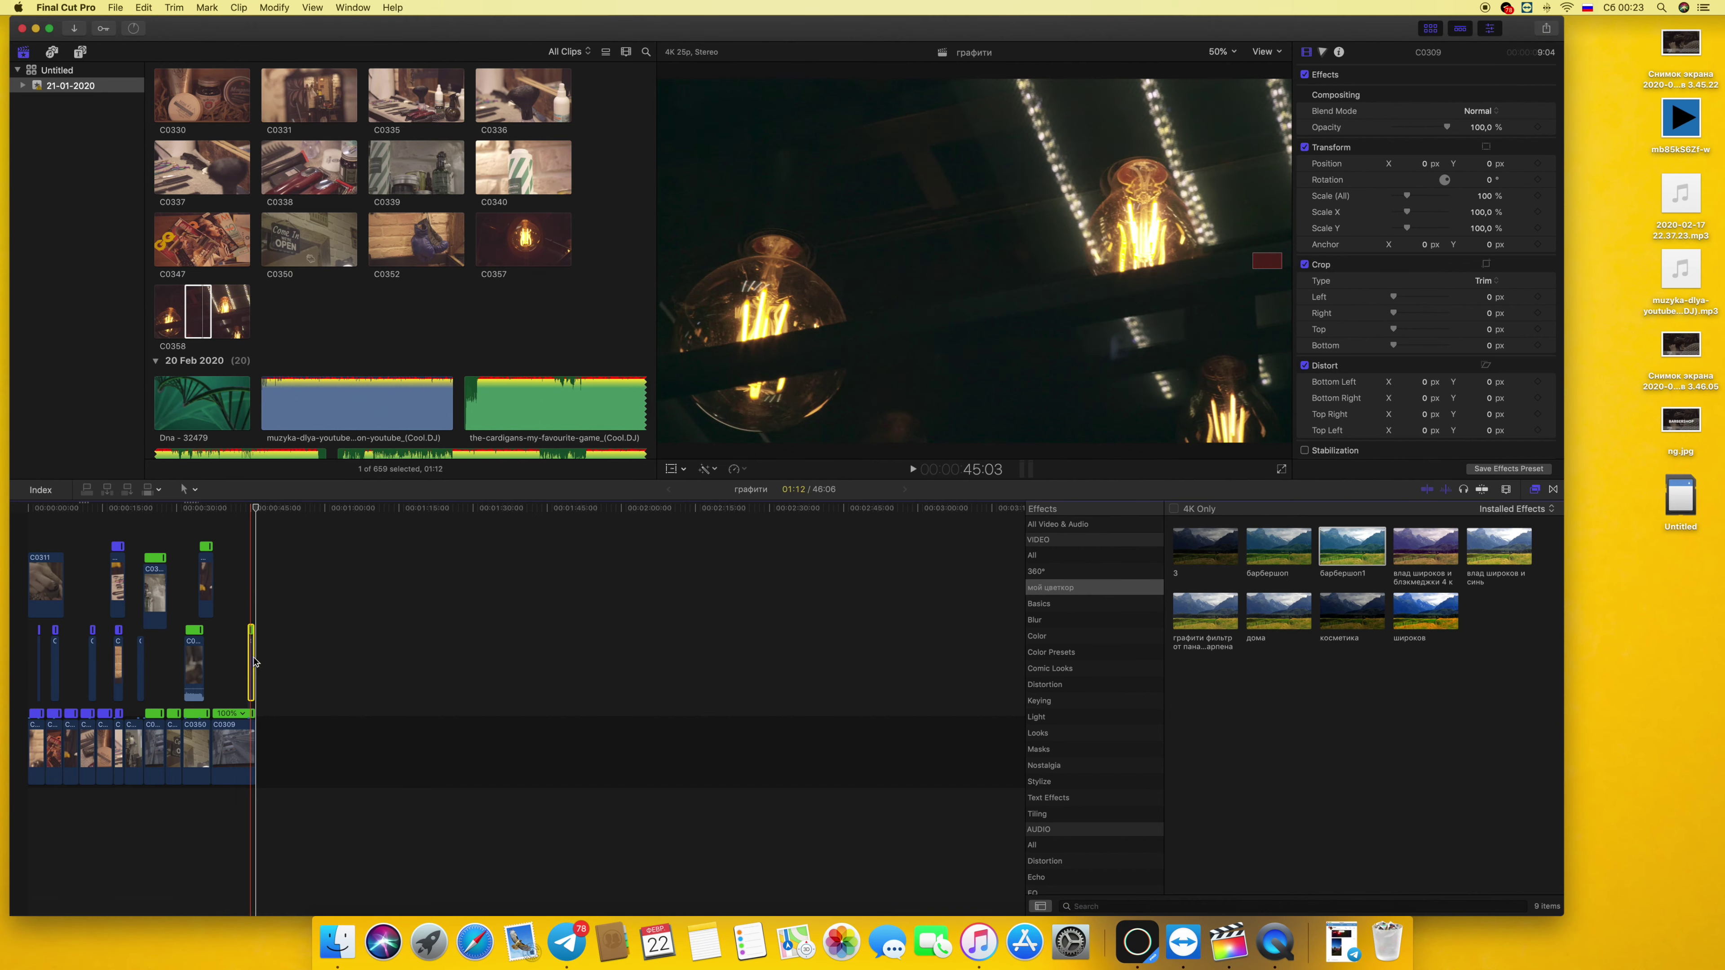
key("space")
left_click(254, 624)
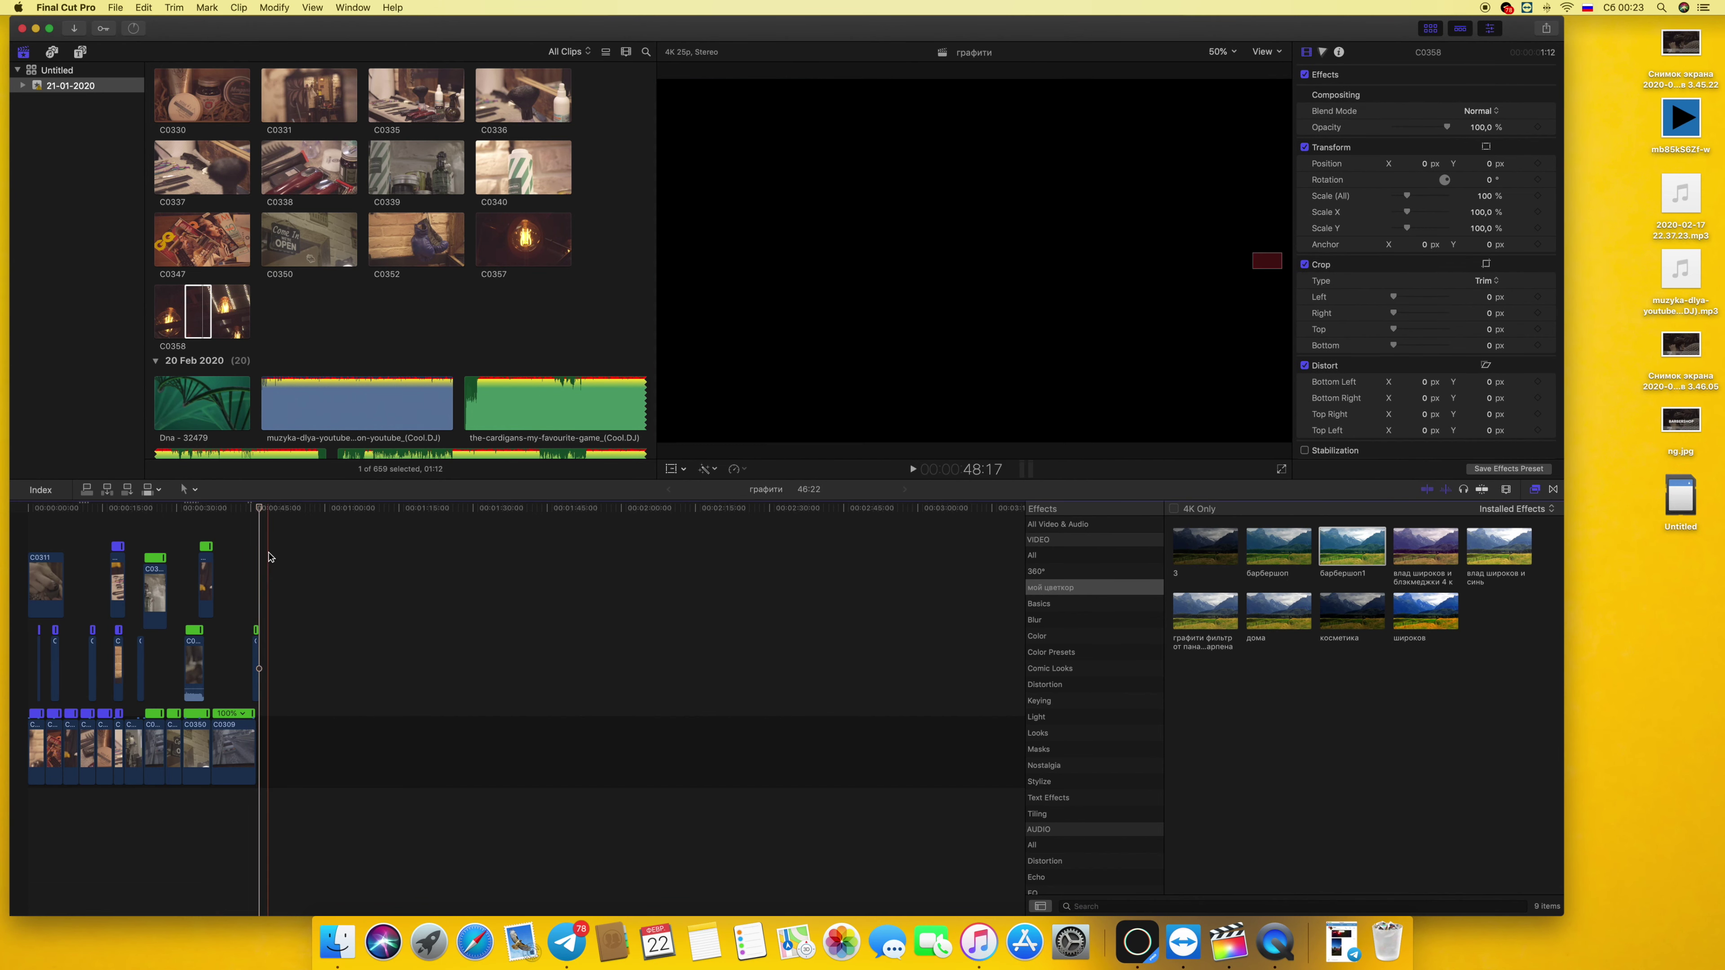
key("Home")
key("space")
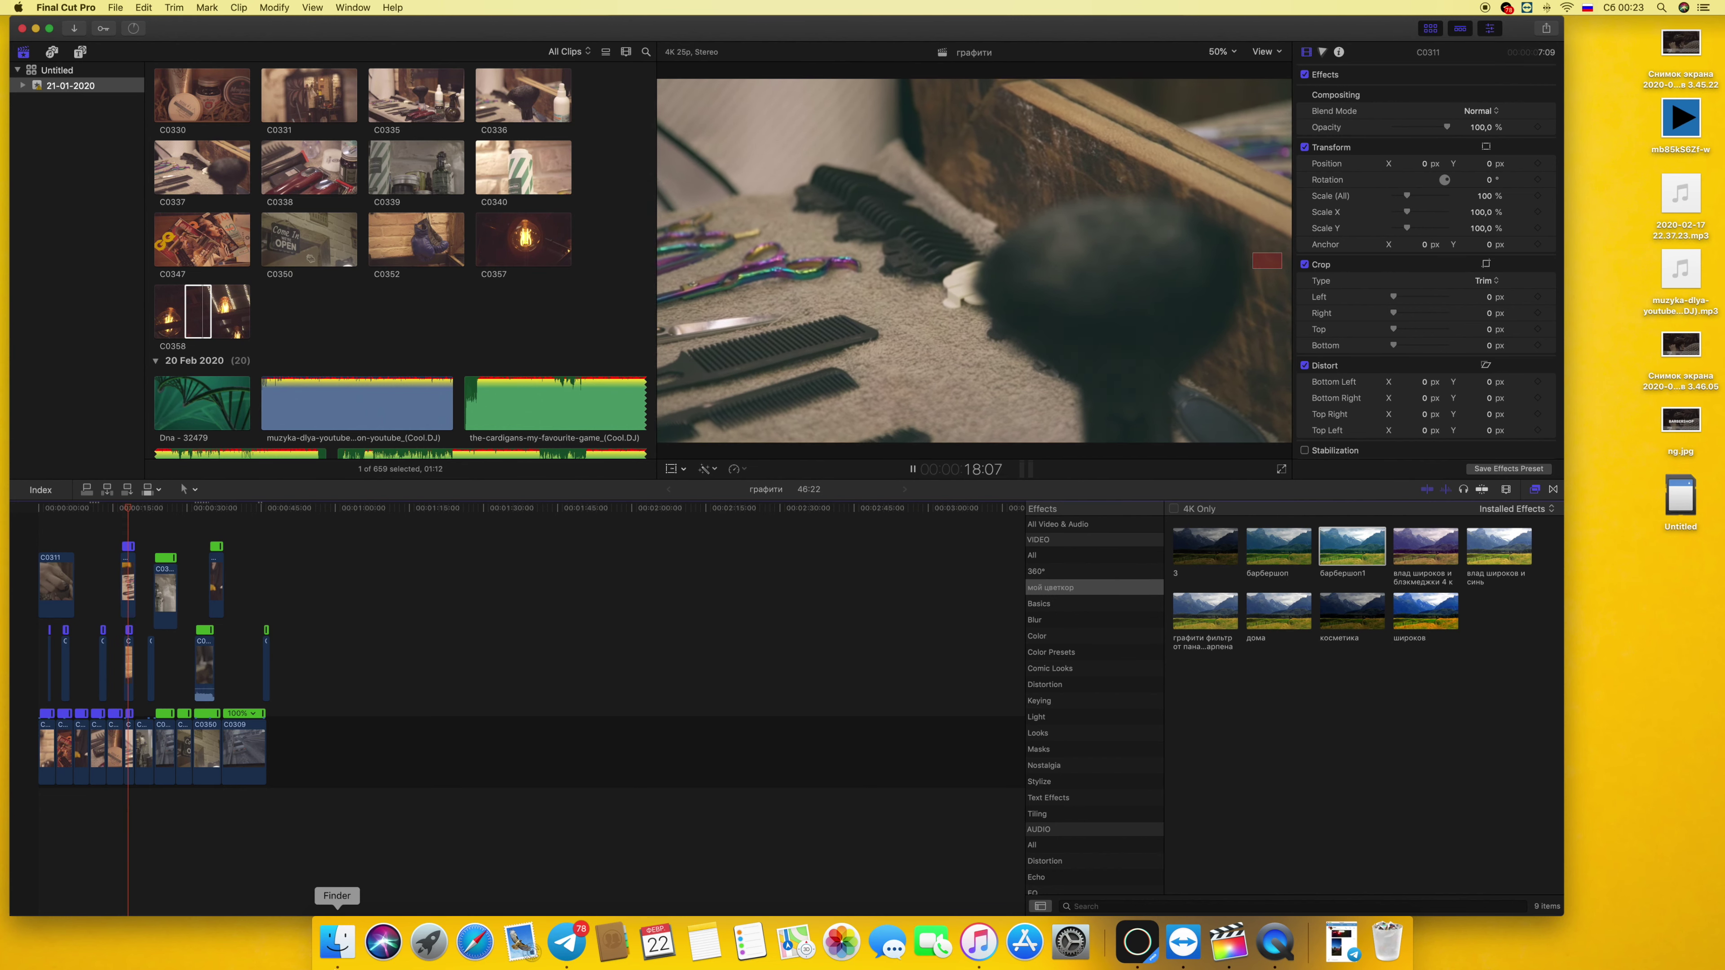
Bring up the барбер фильм footage folder in Finder and scroll up to its MP4 clips
left_click(338, 941)
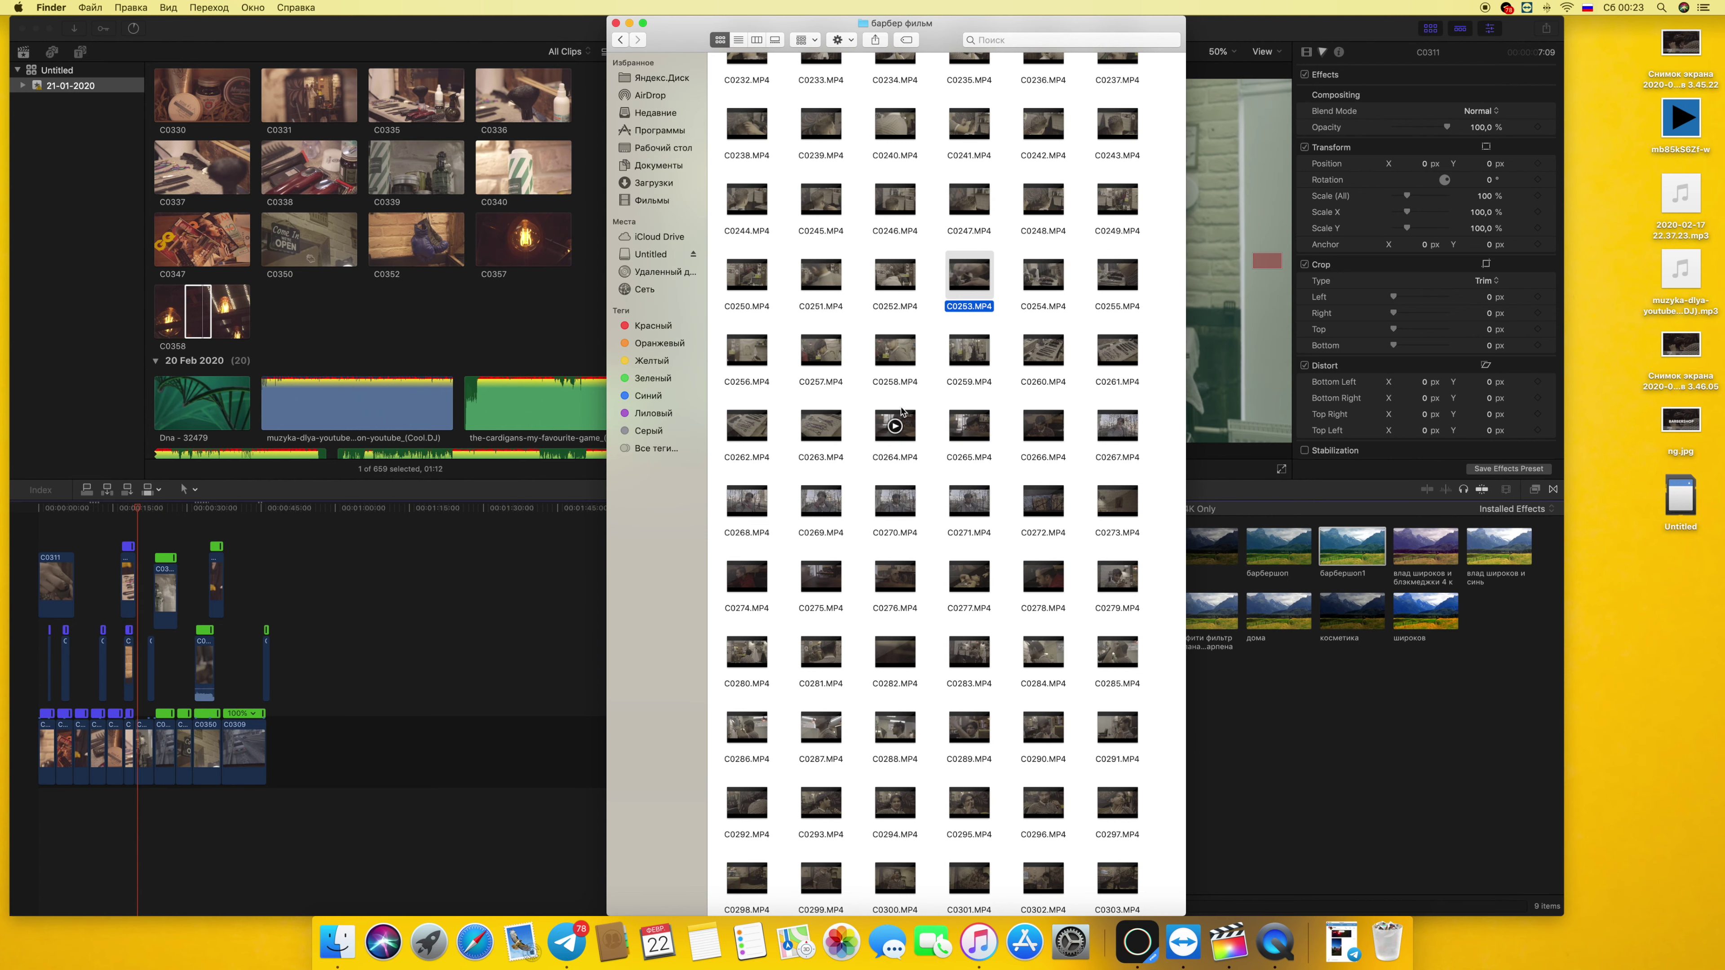
scroll(898, 404, "up", 3)
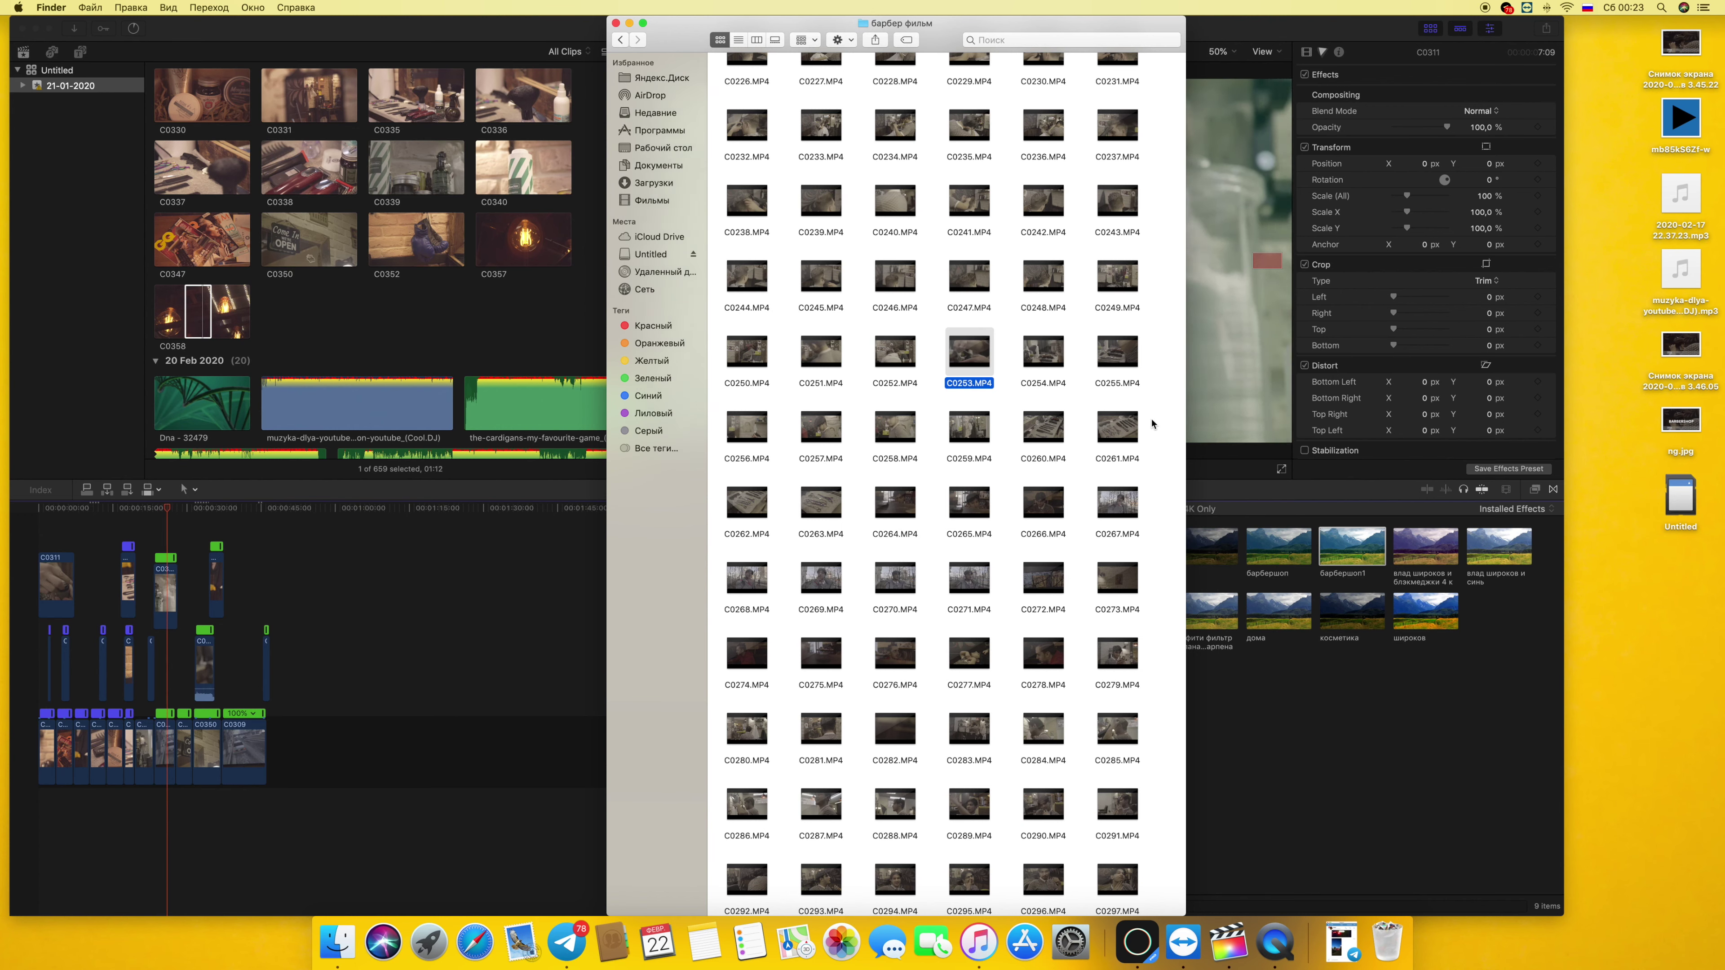
scroll(1149, 432, "up", 2)
scroll(1149, 432, "up", 4)
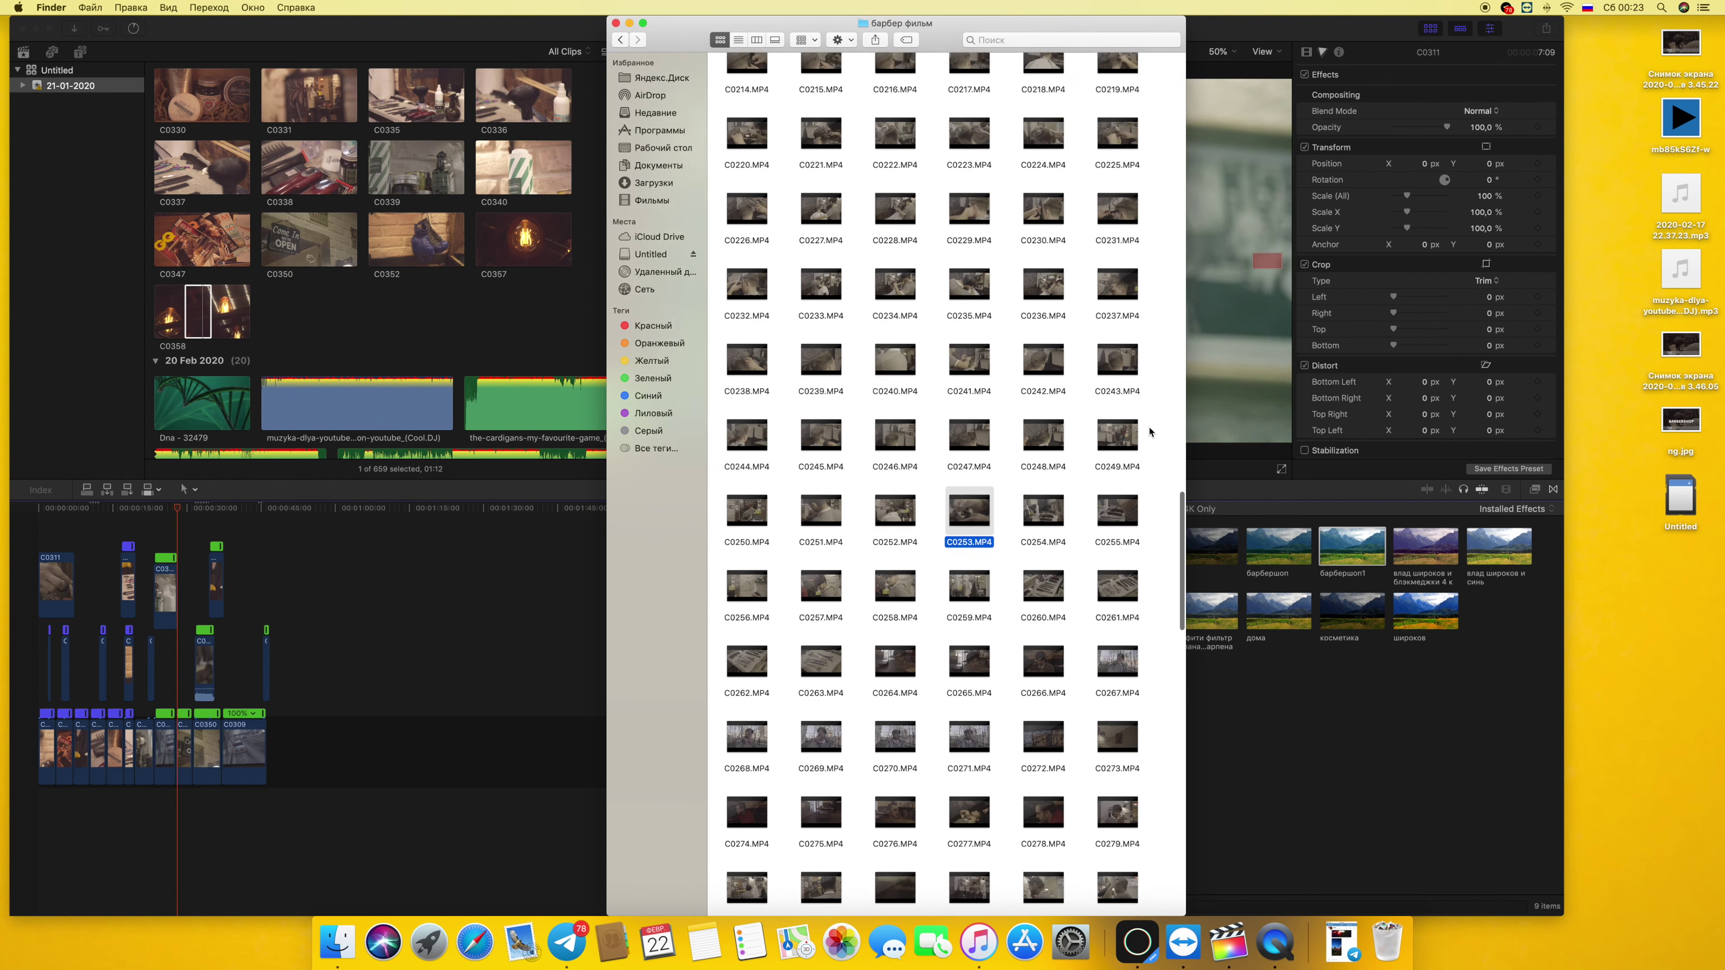
scroll(1149, 432, "up", 1)
scroll(1149, 432, "up", 4)
scroll(1150, 432, "up", 3)
scroll(1150, 433, "up", 2)
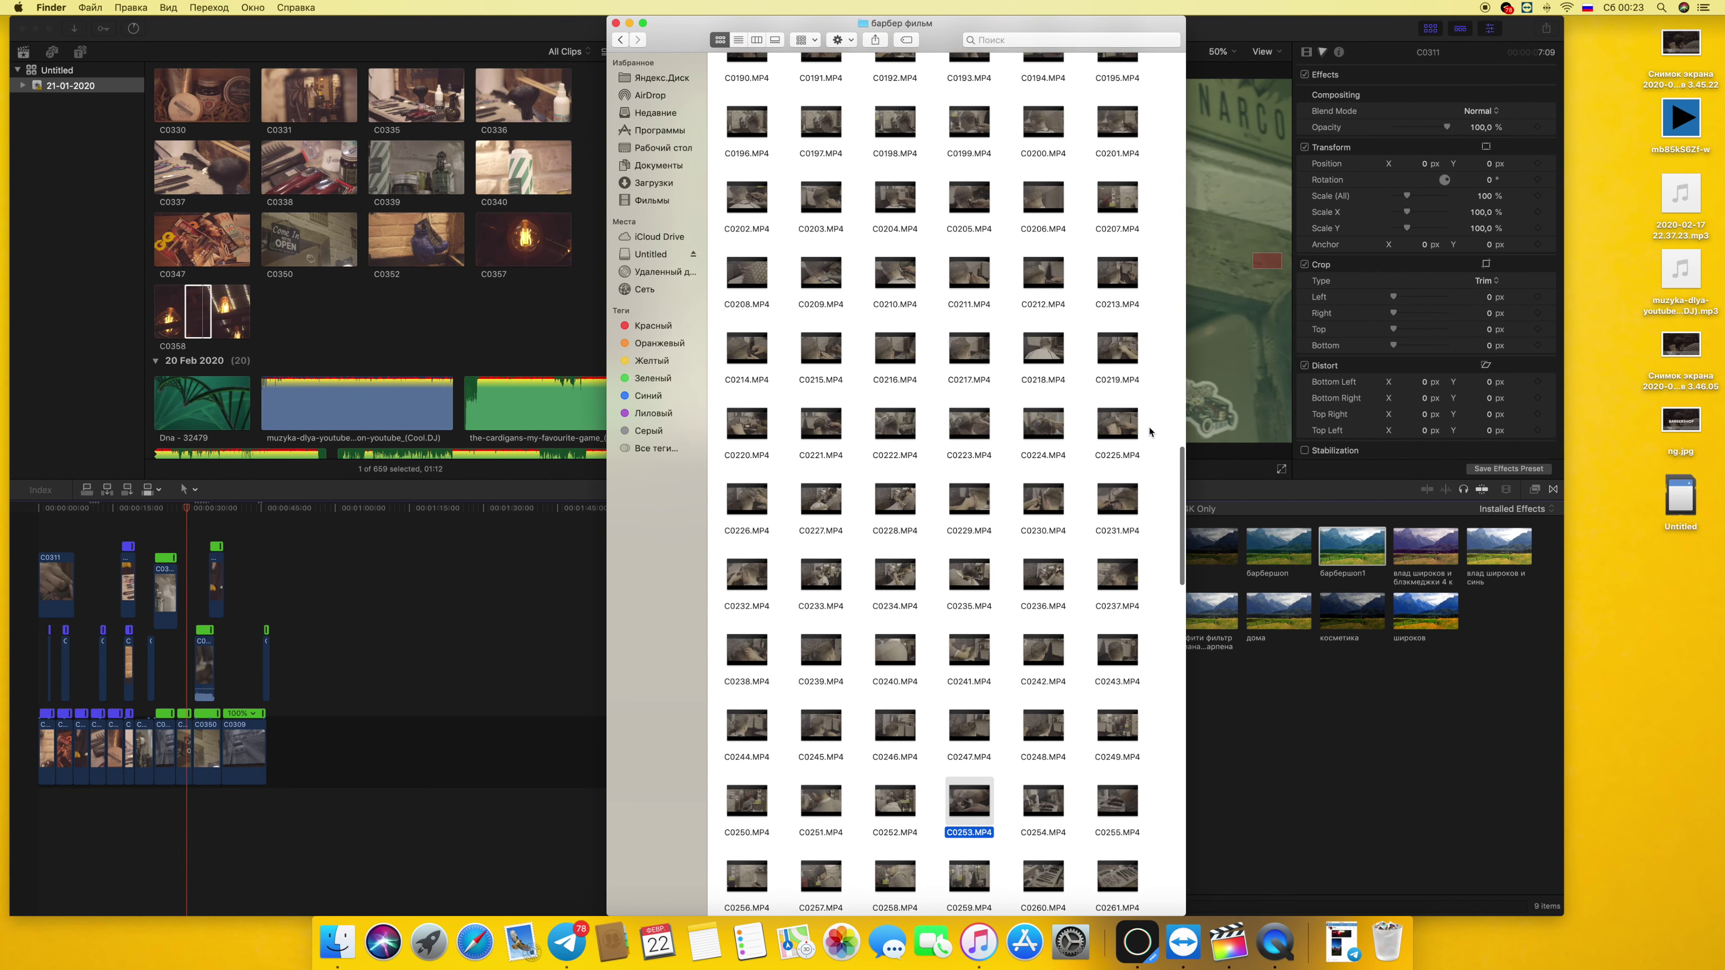
scroll(1150, 433, "up", 5)
scroll(1150, 433, "up", 2)
scroll(1149, 433, "up", 1)
scroll(1150, 432, "up", 2)
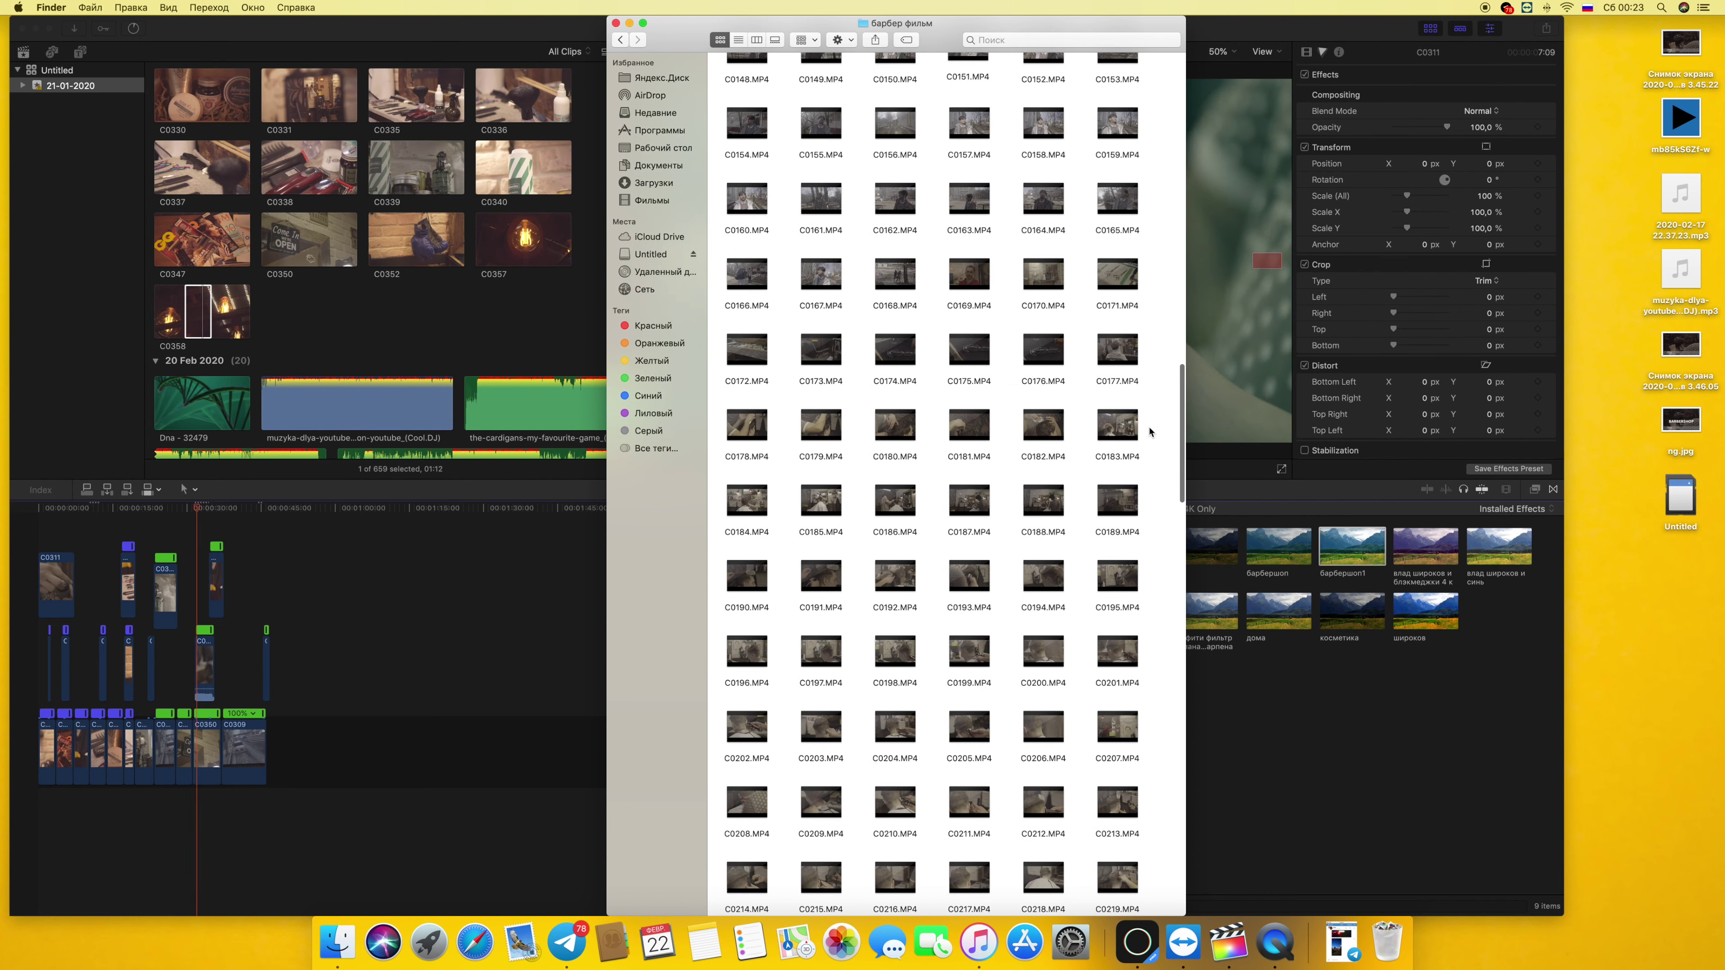
scroll(1149, 432, "up", 1)
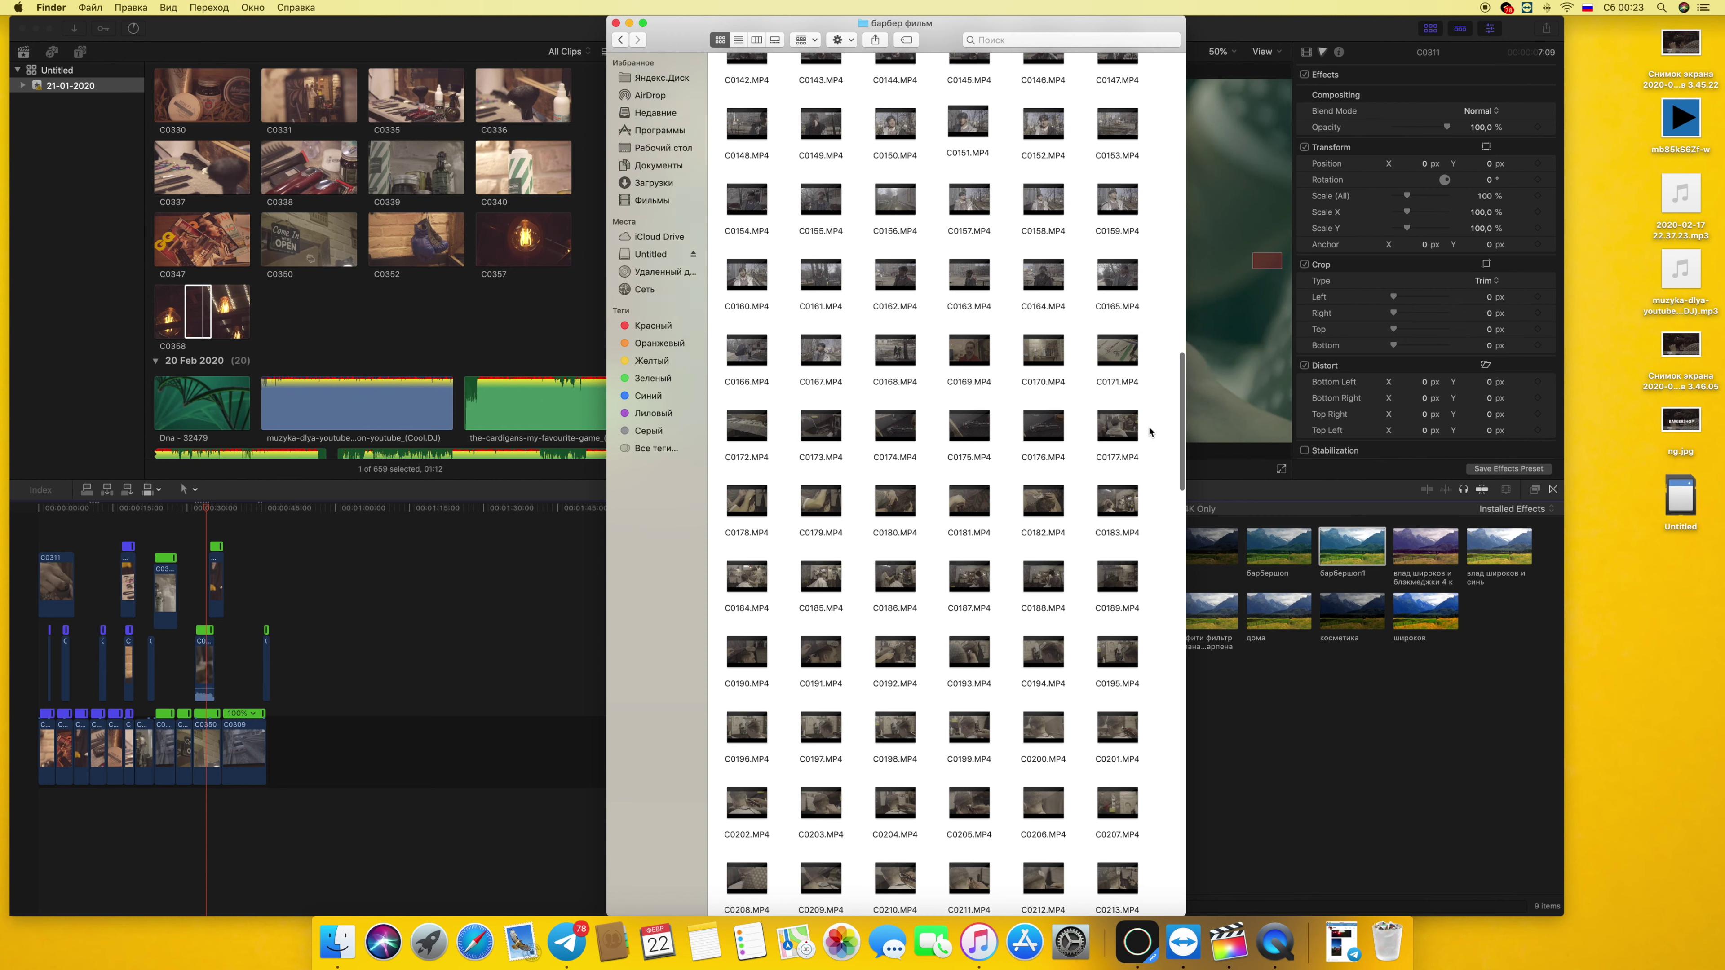
scroll(1150, 432, "up", 1)
scroll(1149, 432, "up", 1)
scroll(1149, 432, "up", 1)
scroll(1149, 432, "up", 1)
scroll(1150, 432, "up", 2)
scroll(1149, 432, "up", 2)
scroll(1149, 432, "up", 2)
scroll(1149, 432, "up", 2)
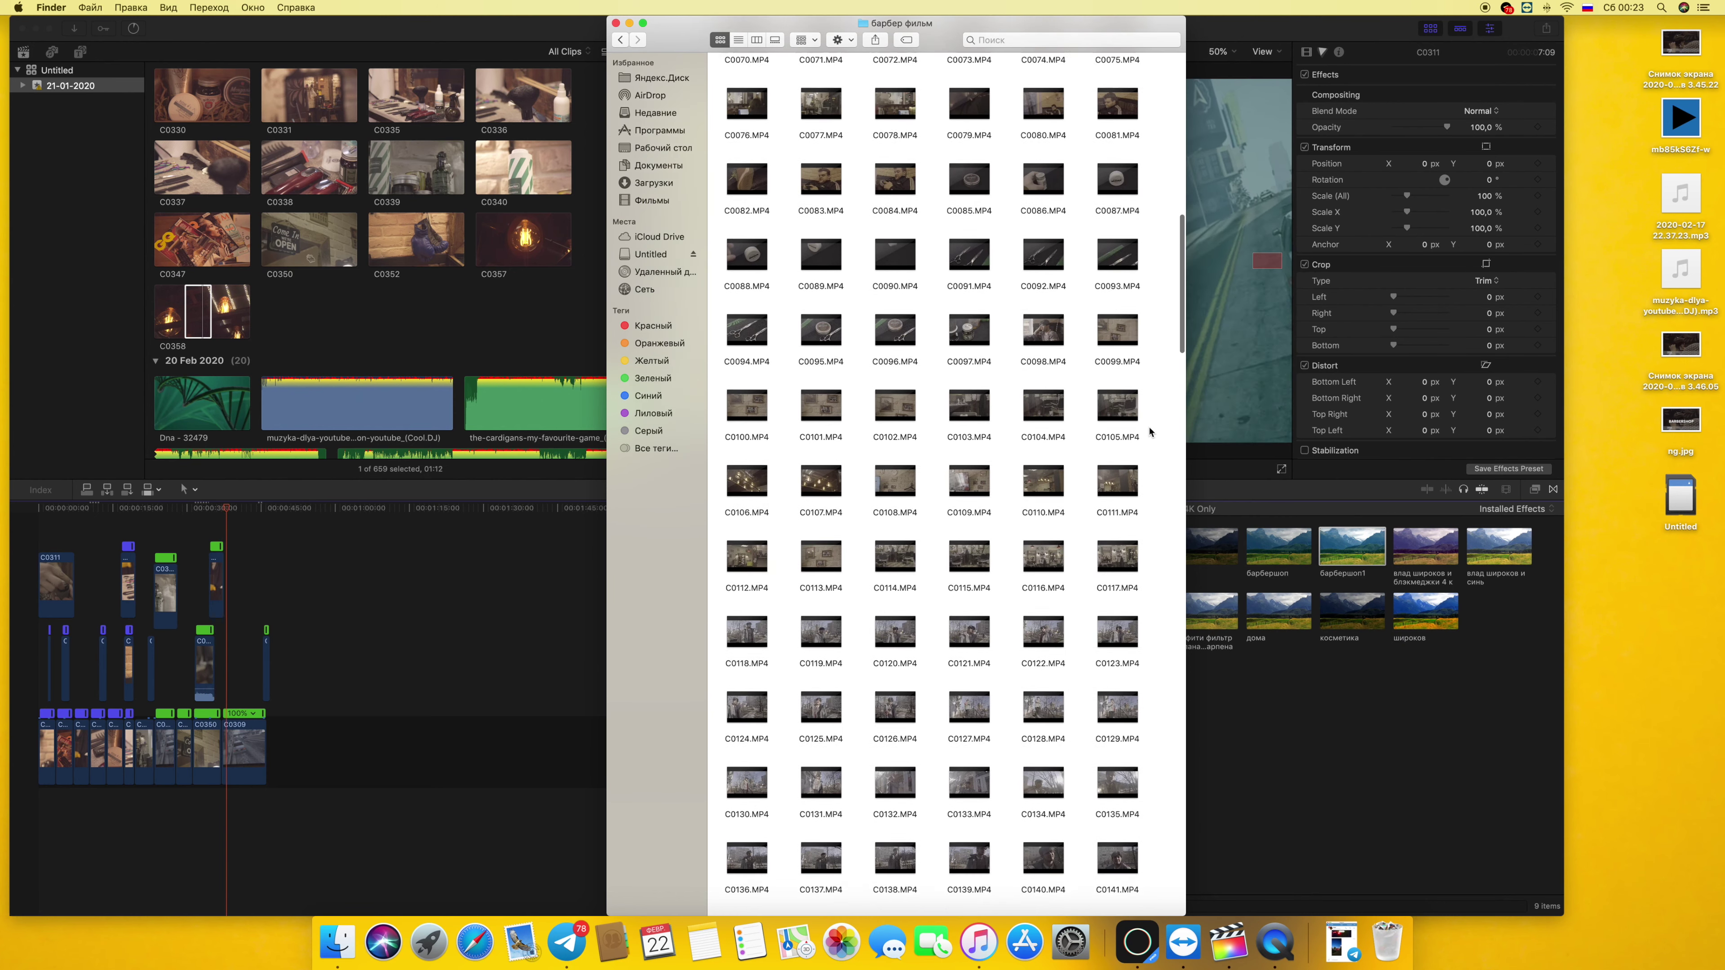
Append C0095, C0094, C0087 and C0088 to the end of the графити main storyline
left_click_drag(822, 355, 285, 747)
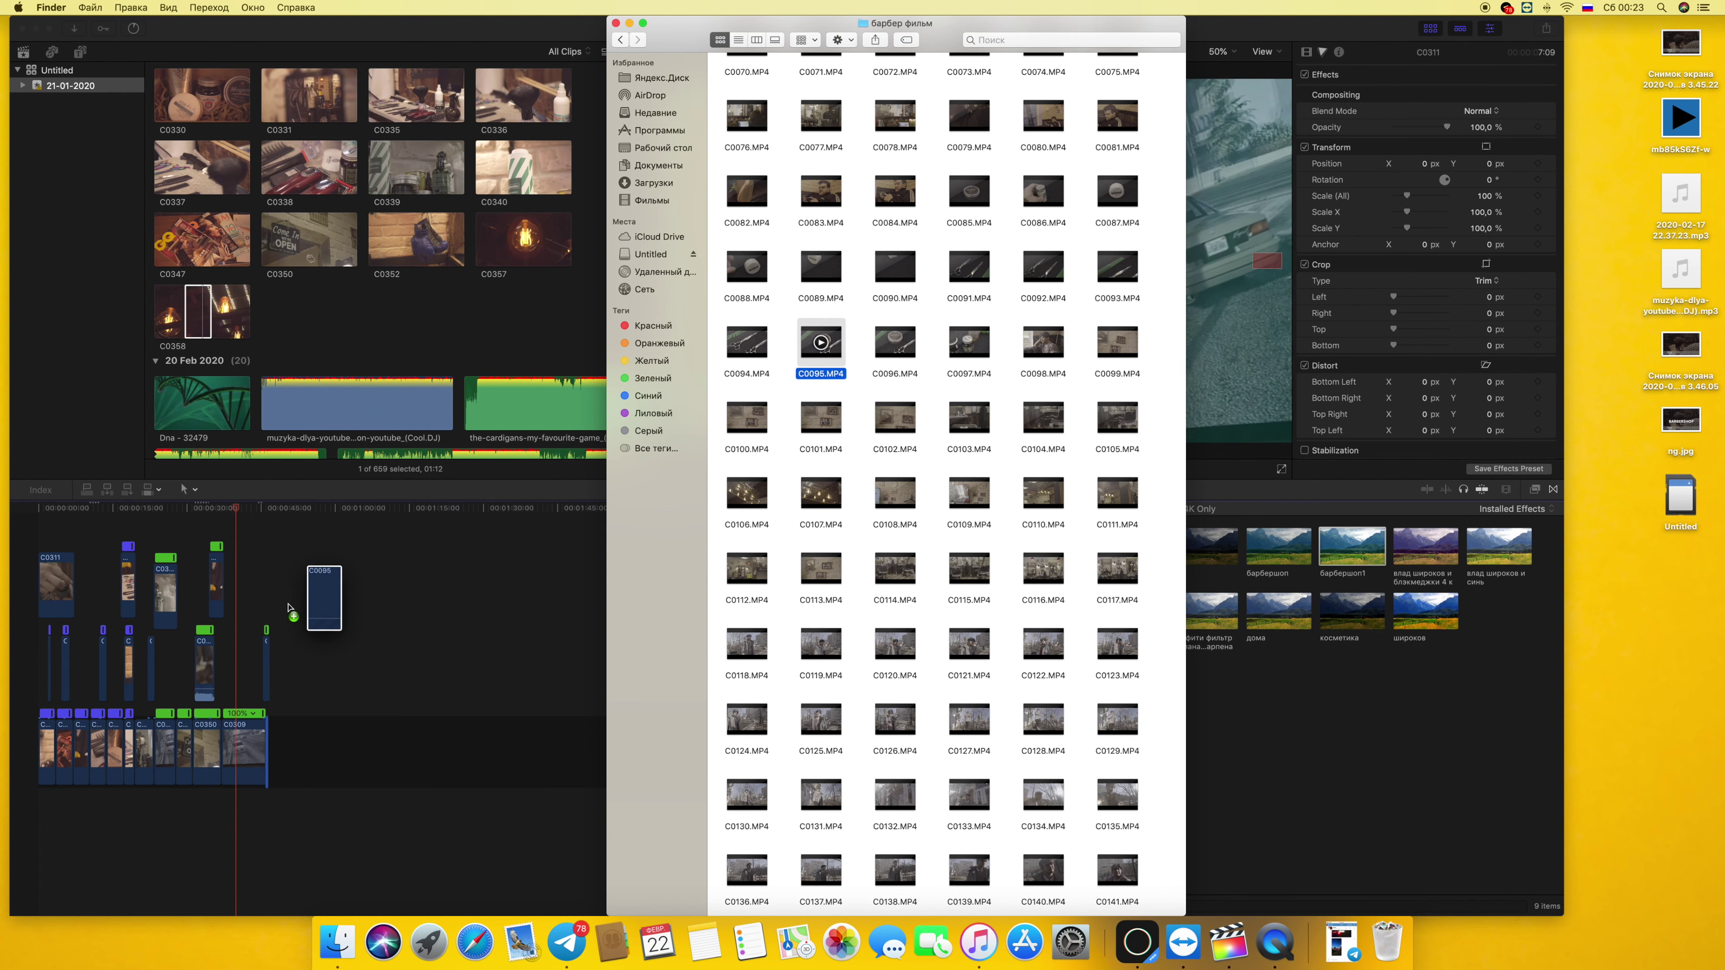
mouse_move(763, 338)
left_mouse_down()
mouse_move(505, 603)
mouse_move(326, 612)
left_mouse_up()
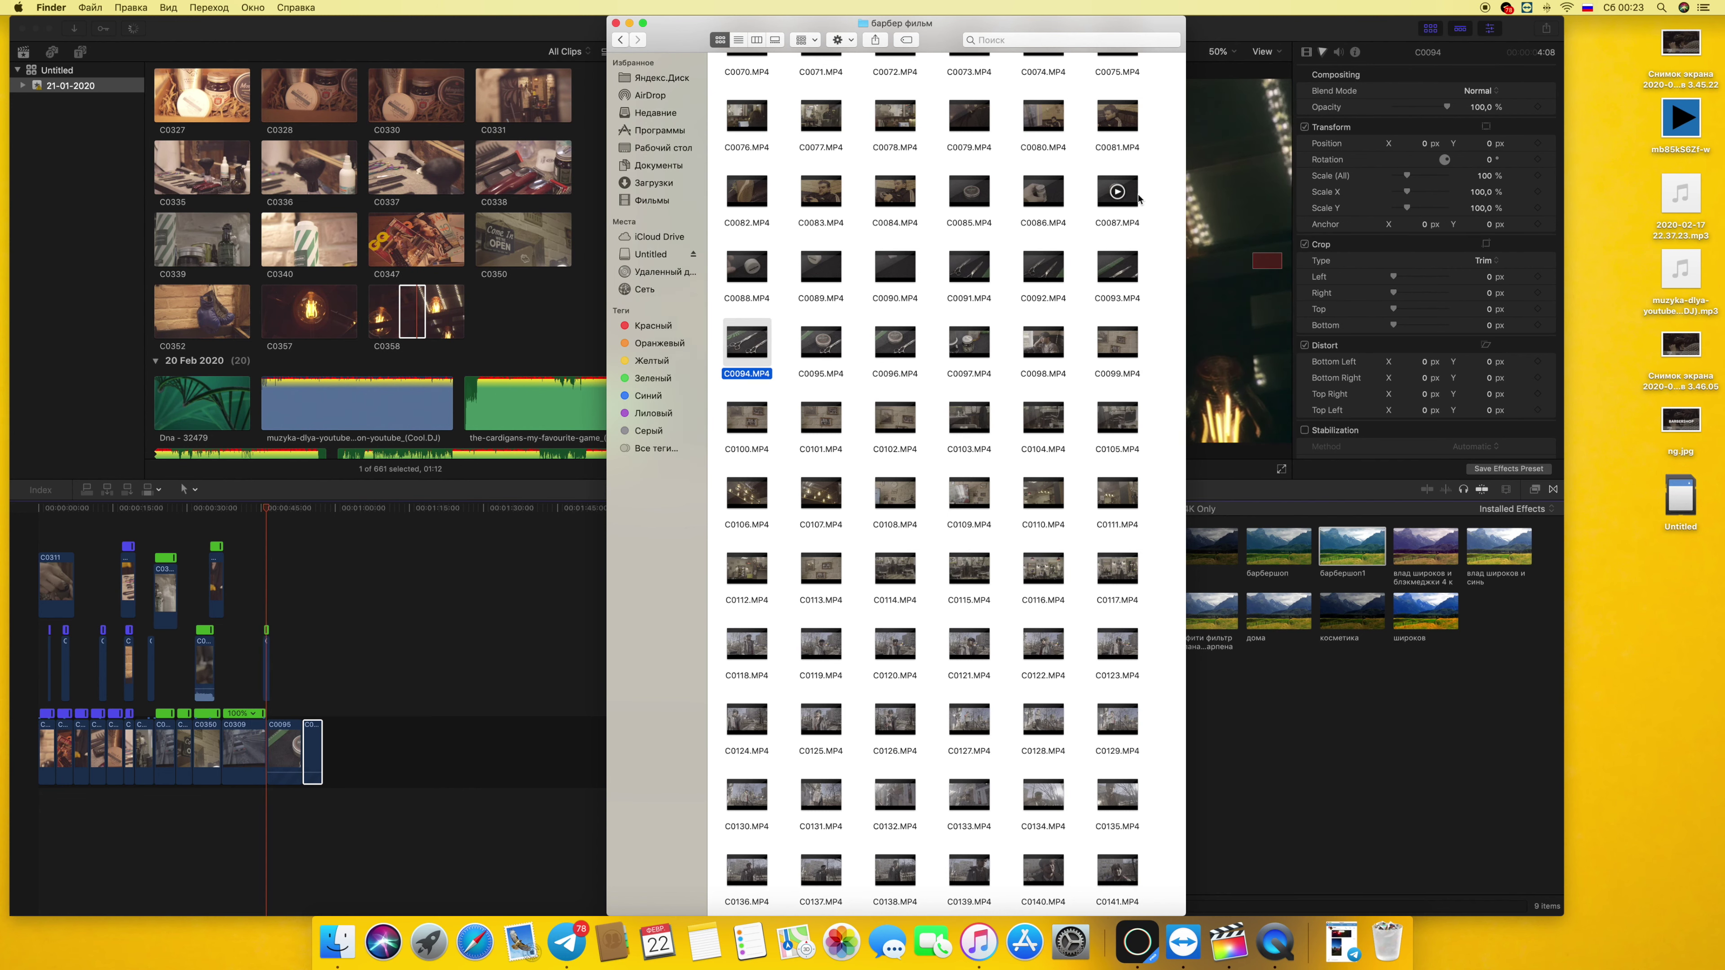
left_click_drag(1140, 199, 302, 627)
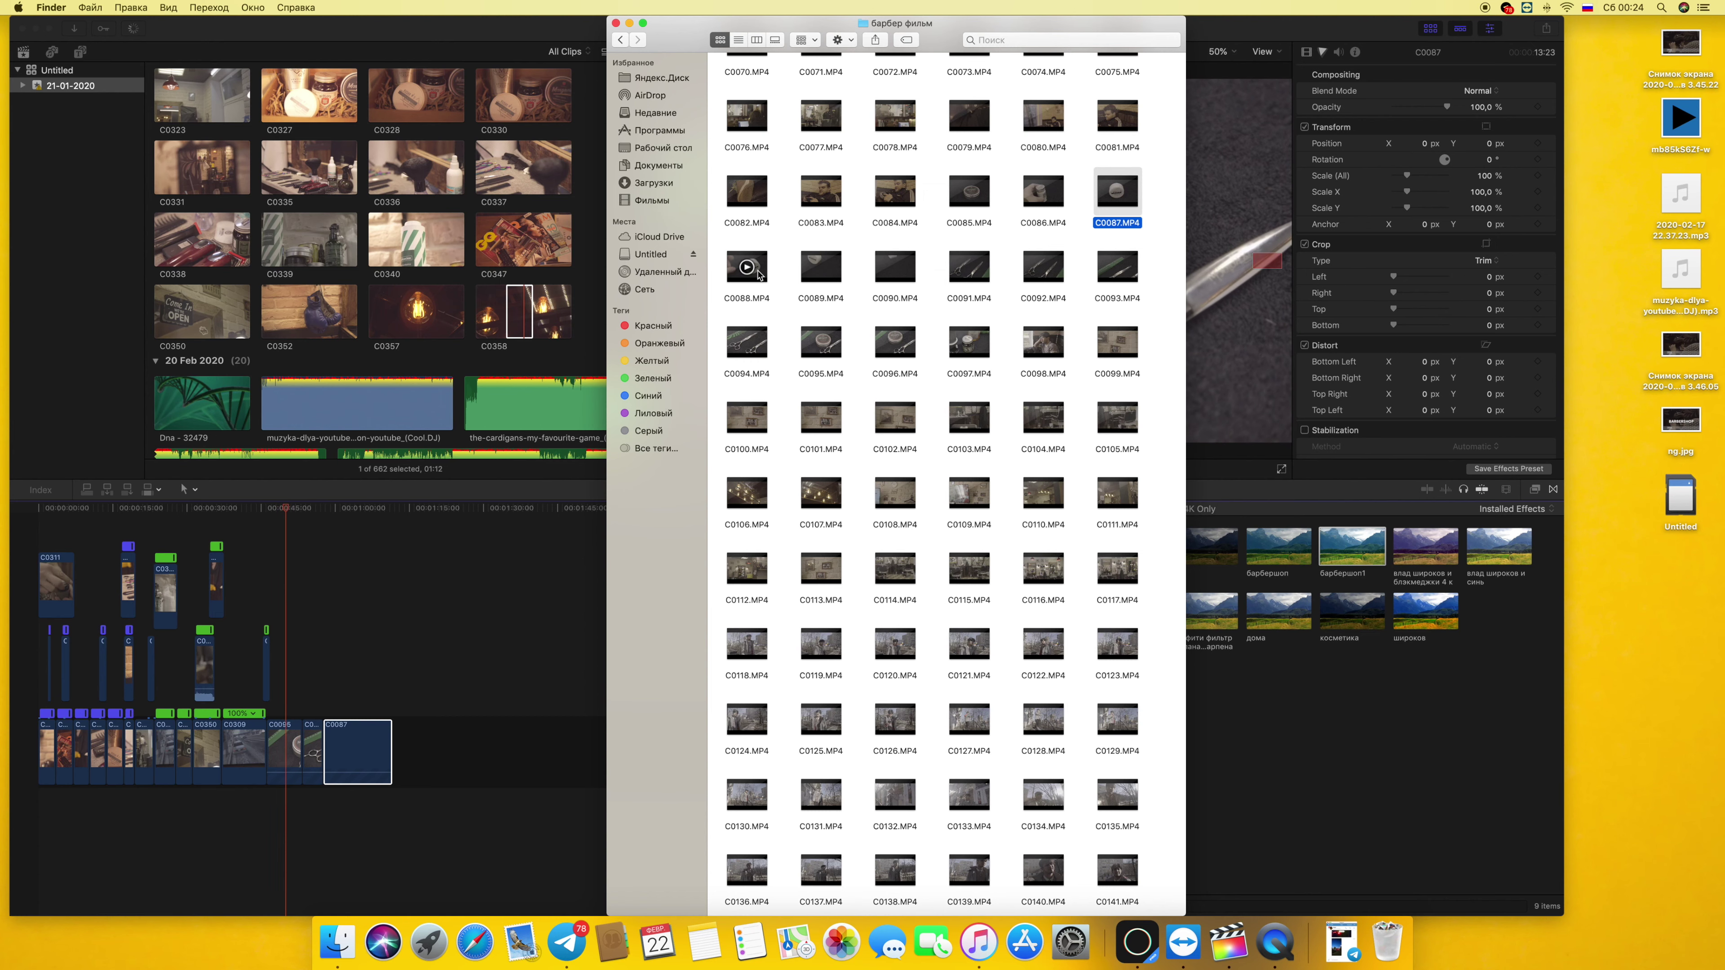
left_click_drag(759, 274, 464, 627)
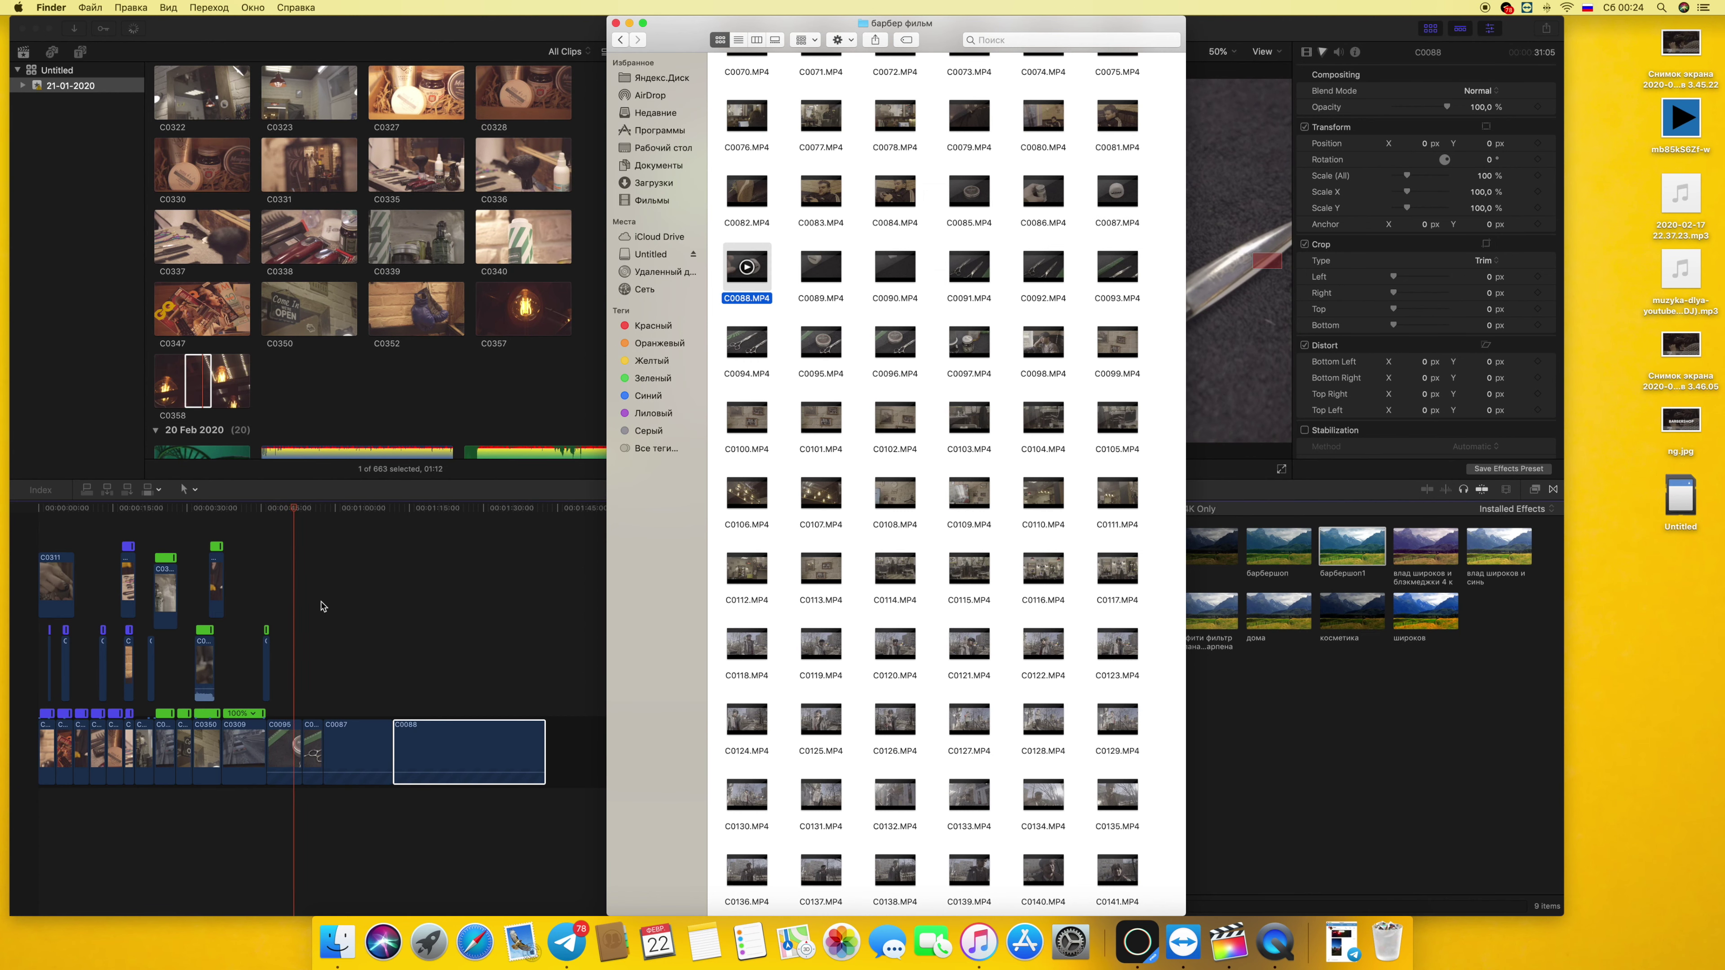
left_click(322, 606)
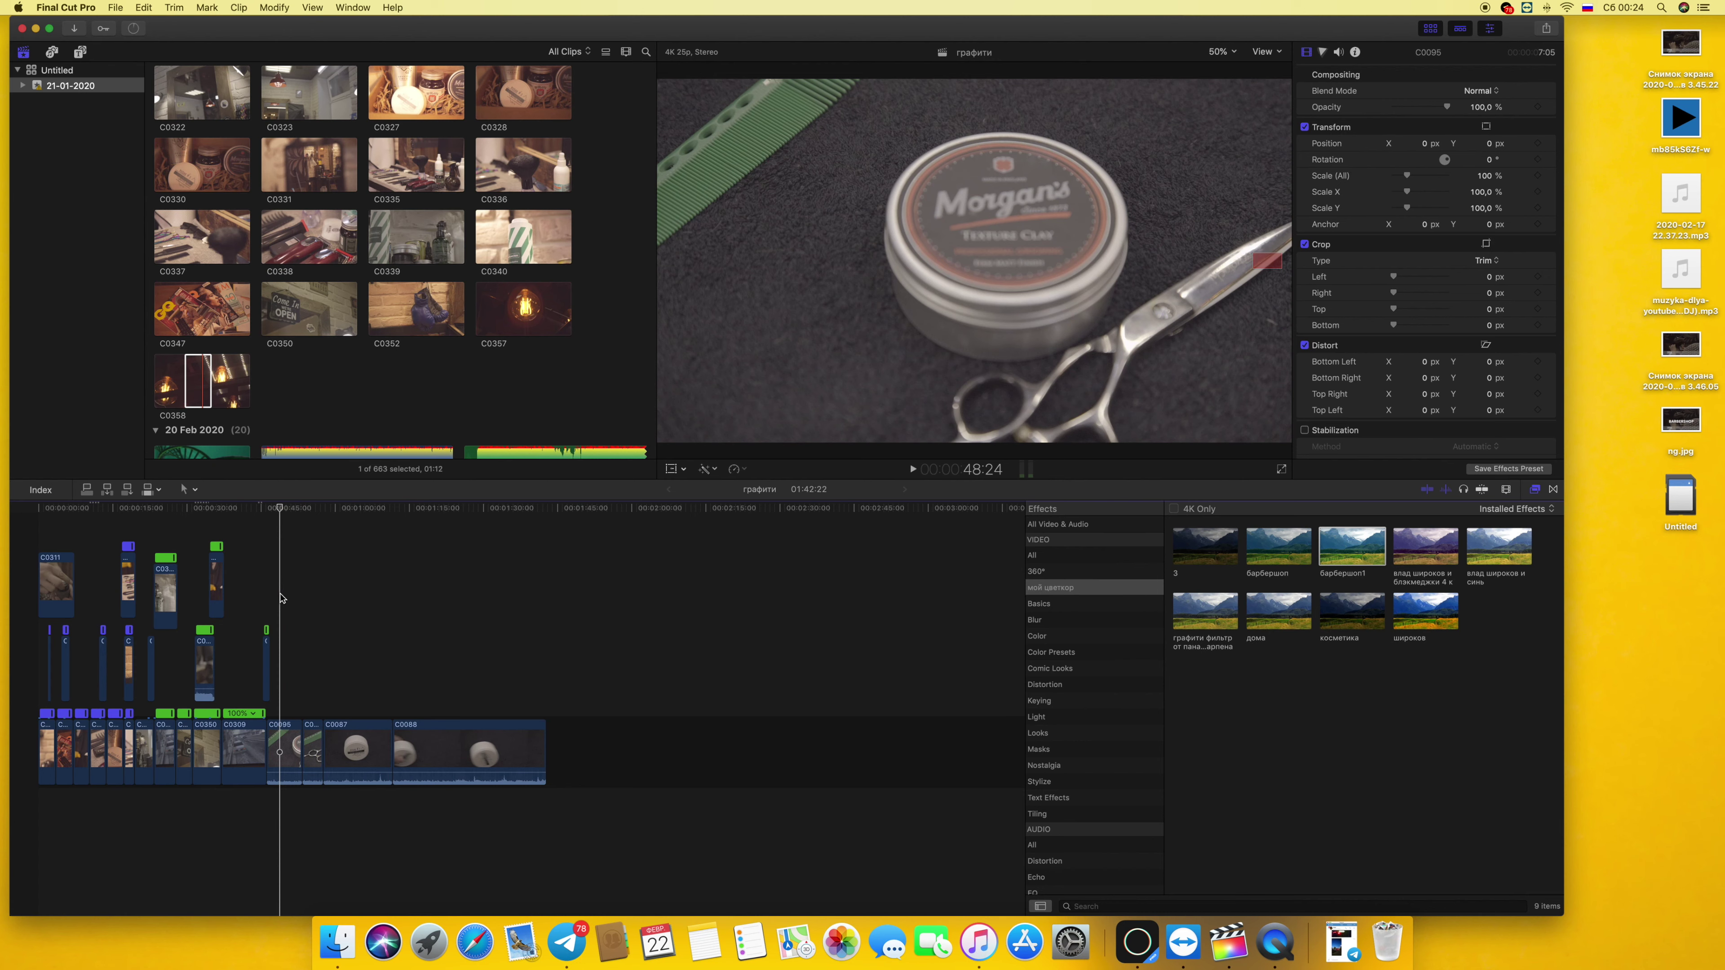
Trim C0095 by 20 frames to 6:10, making the project 01:42:03, and play it back
key("space")
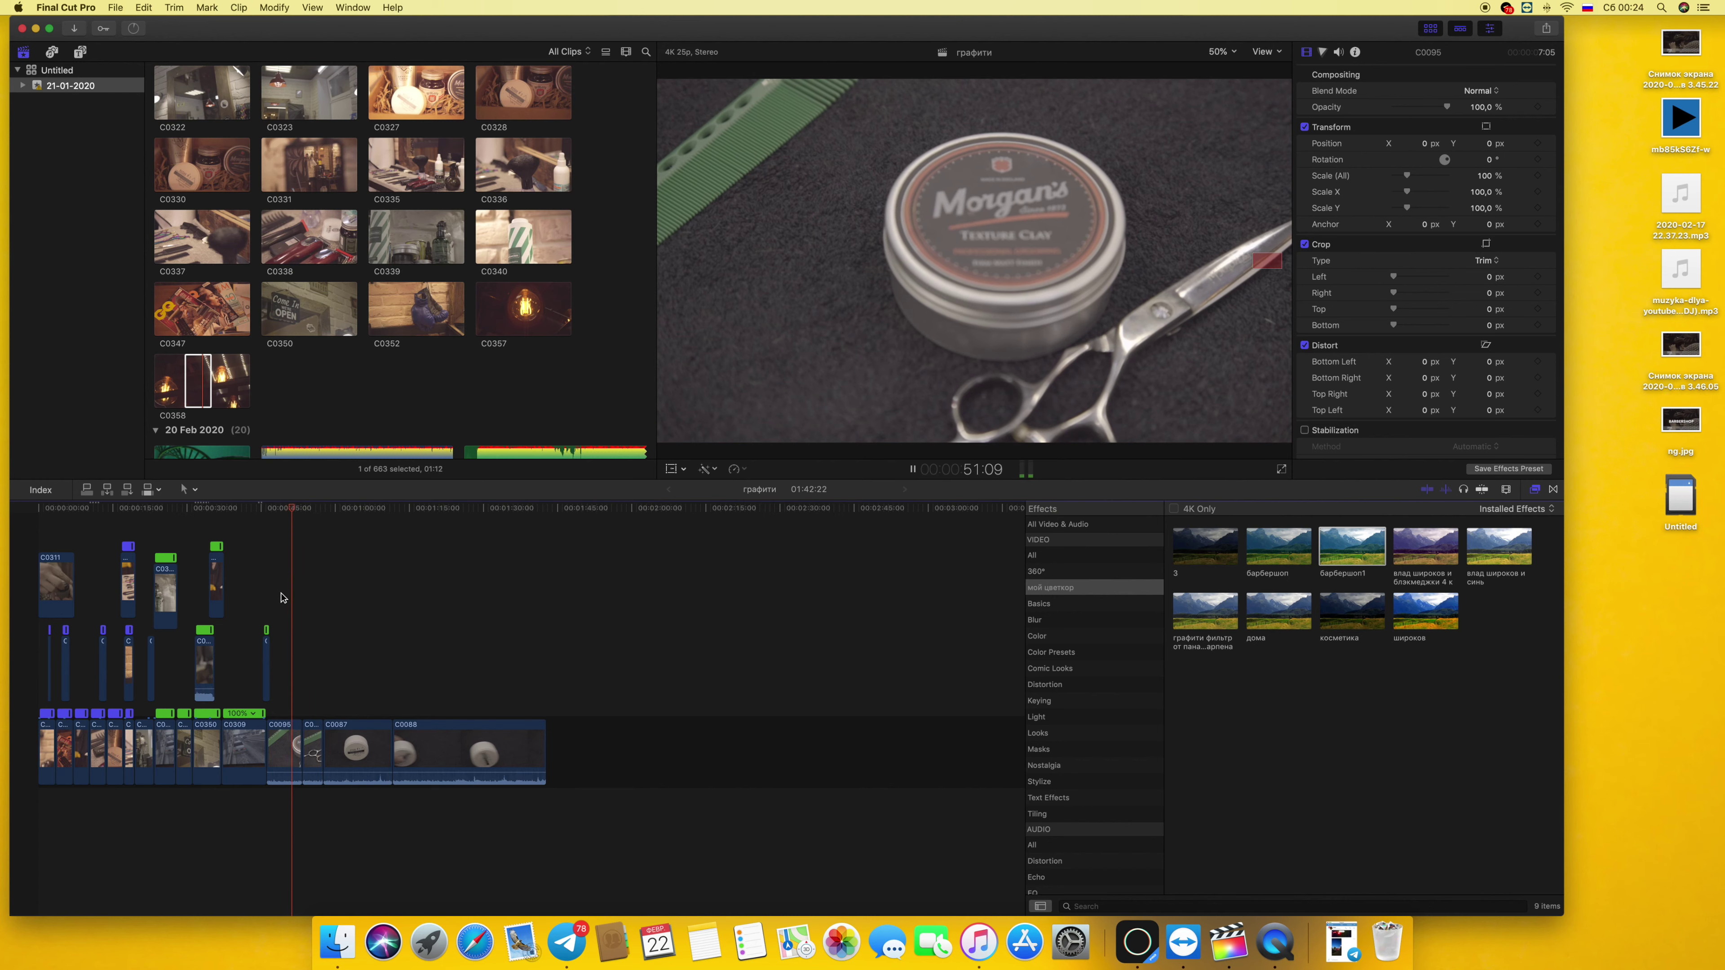
key("space")
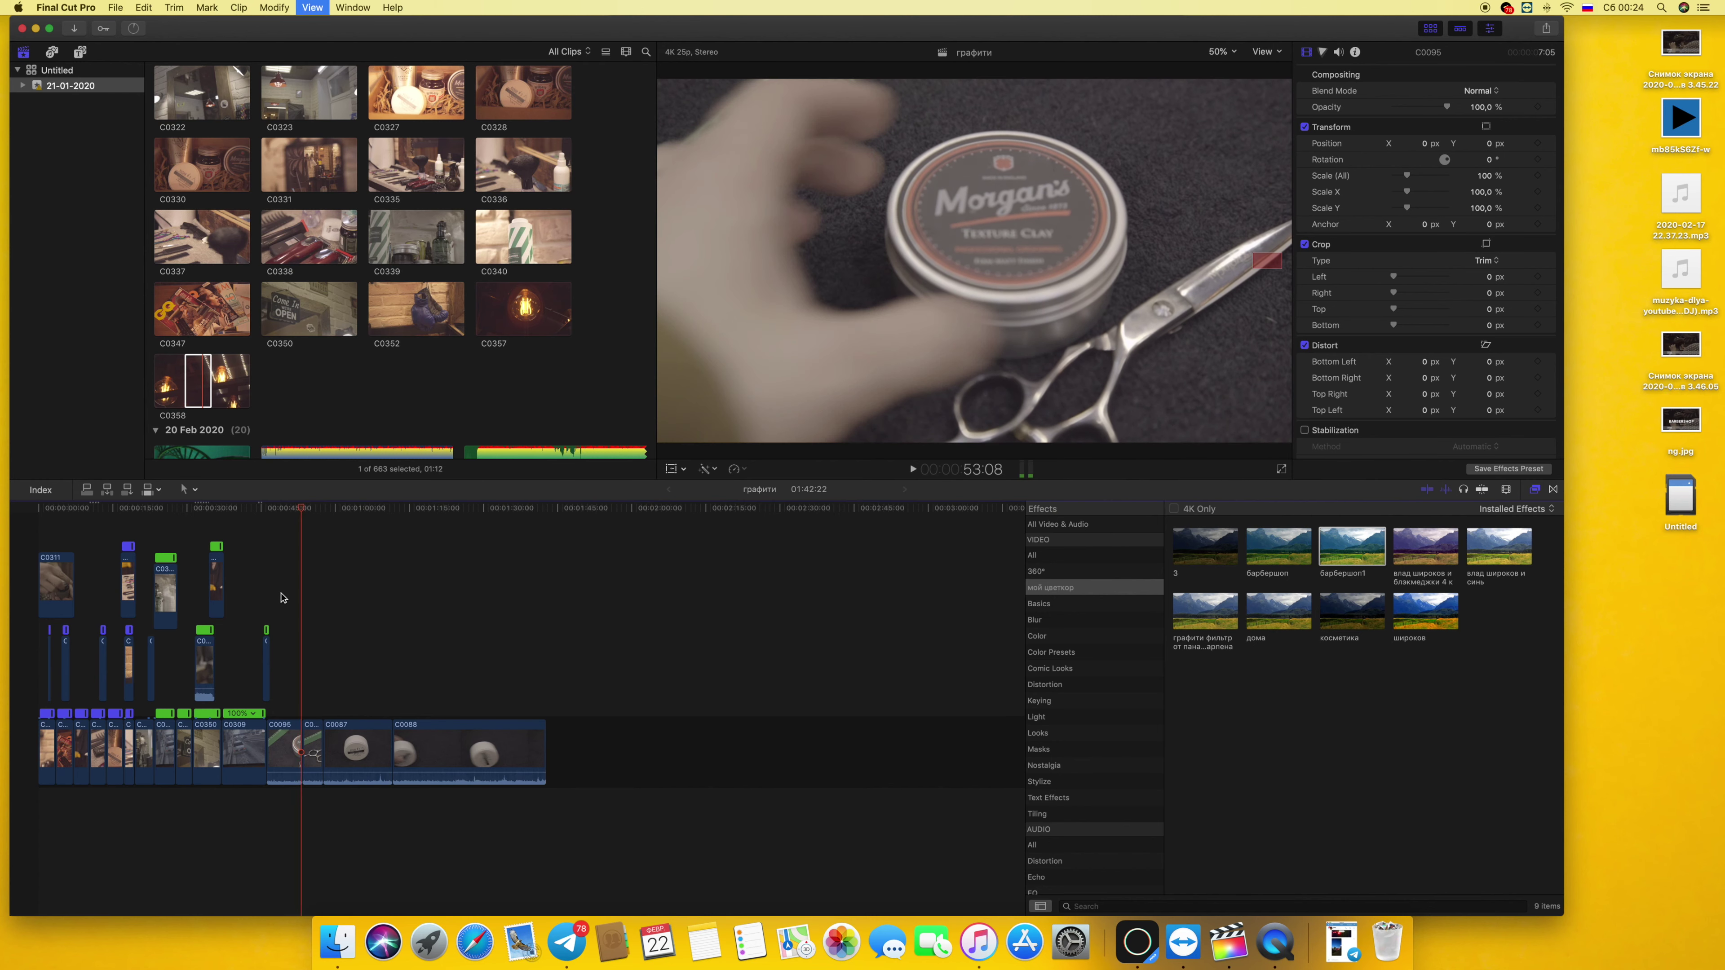
left_click_drag(297, 750, 295, 748)
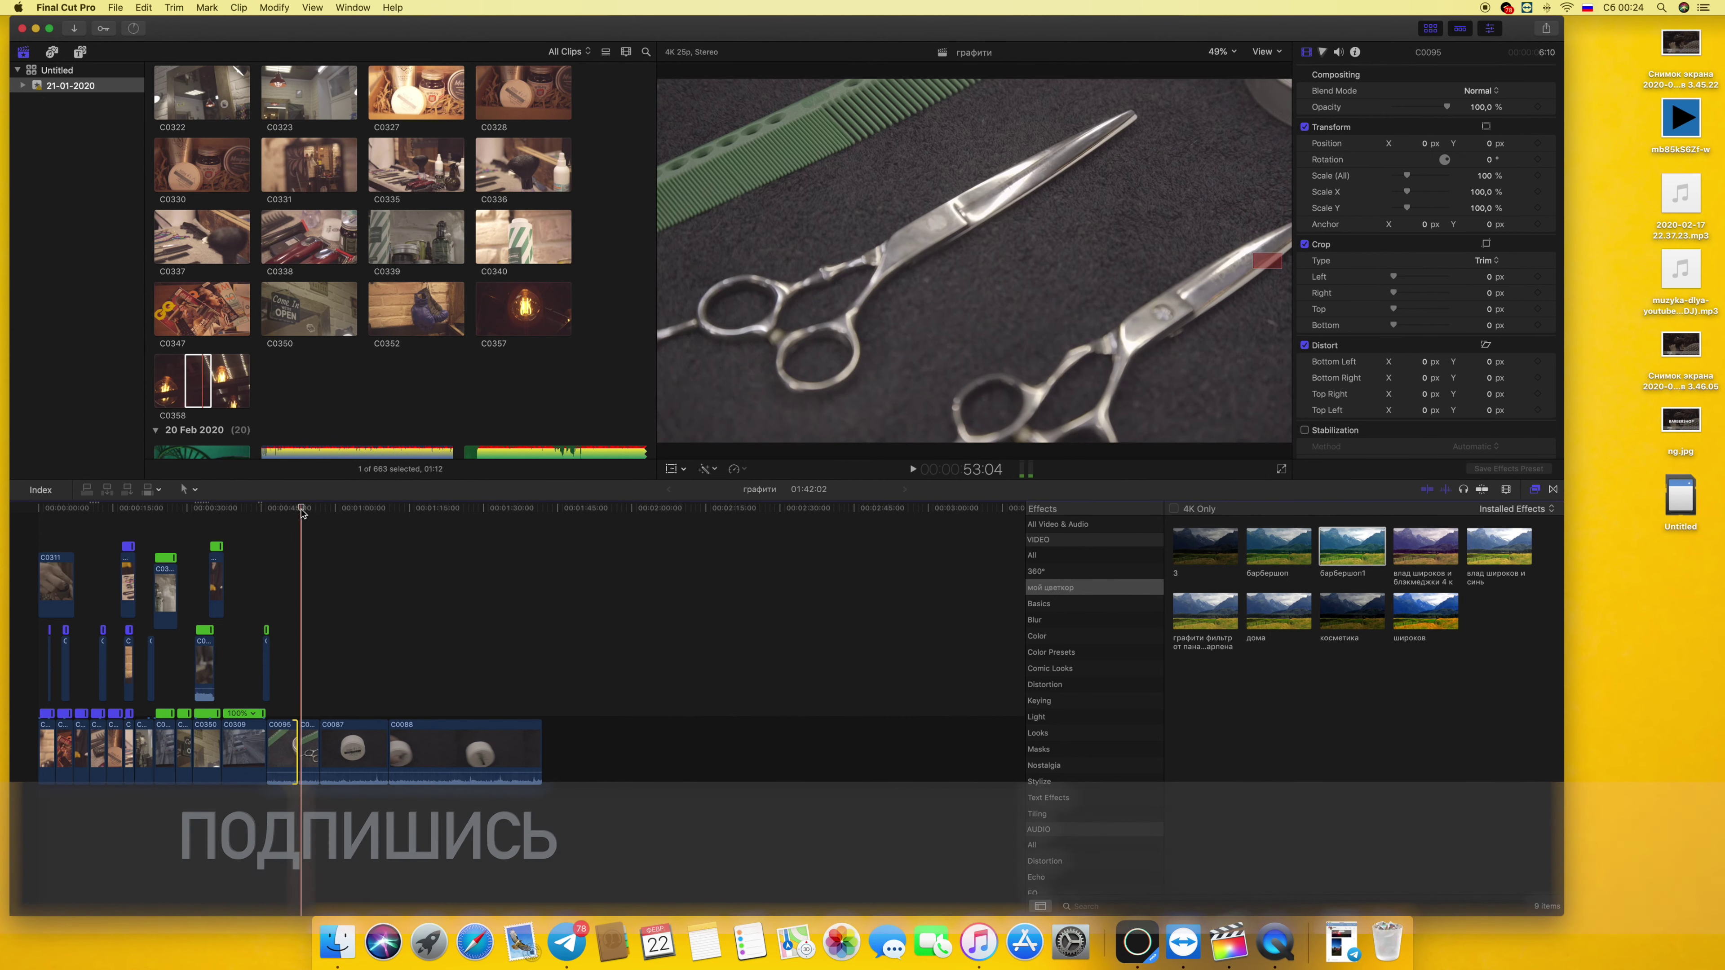
key("space")
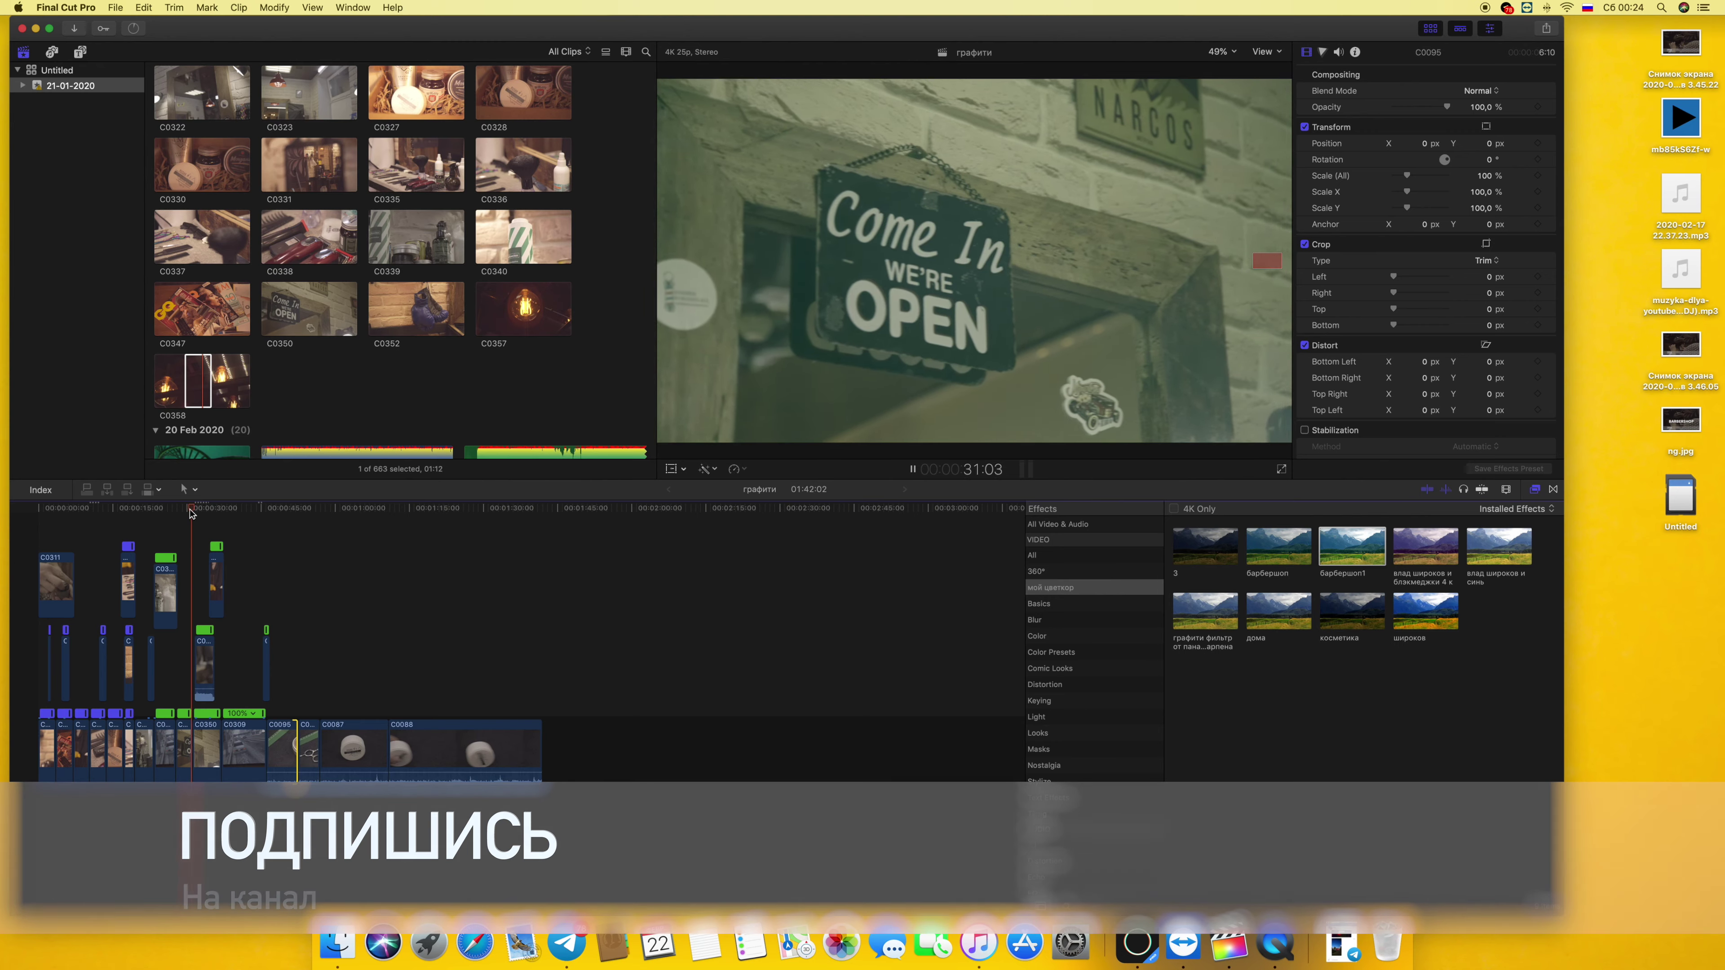